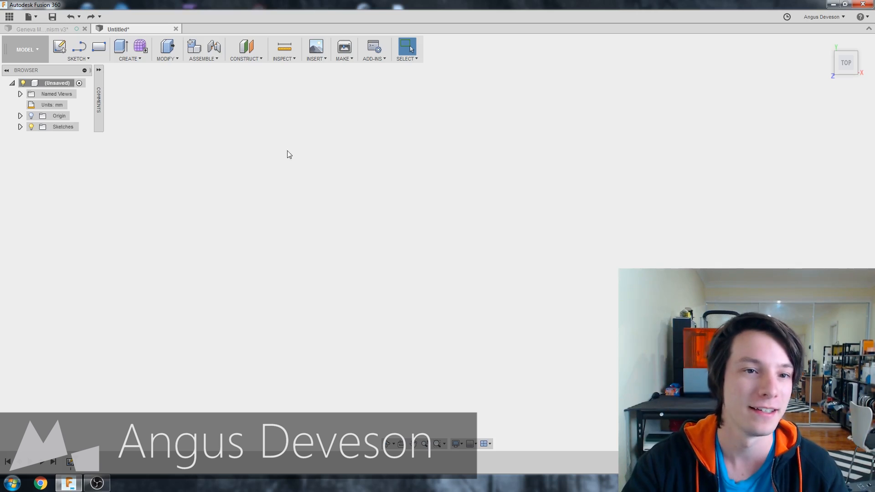
Add a new empty component to the untitled design via Assemble > New Component.
left_click(143, 62)
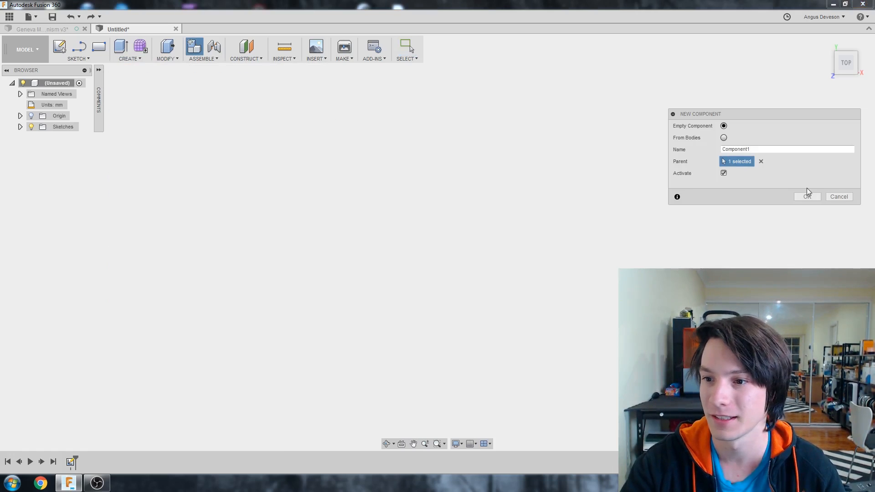
left_click(806, 196)
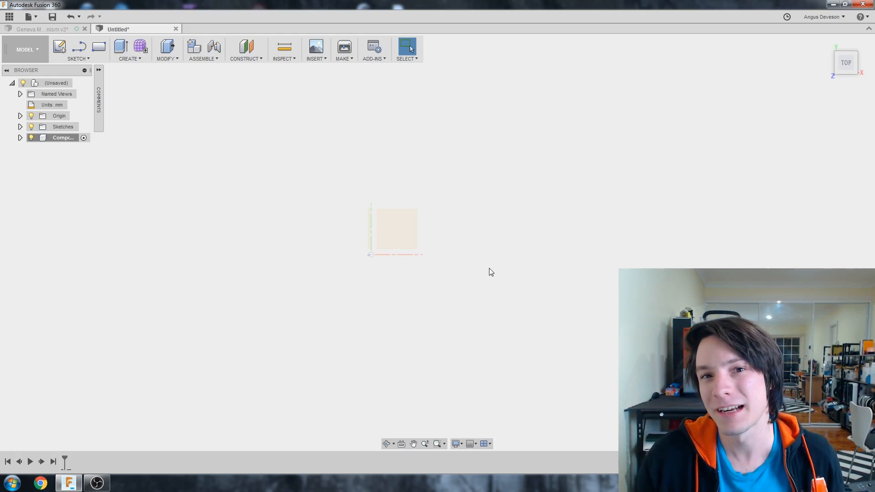
Start a new sketch on an origin plane and move the Sketch Palette toward the canvas centre.
left_click(65, 51)
mouse_move(344, 297)
middle_mouse_down("shift")
mouse_move(302, 293)
mouse_move(396, 227)
middle_mouse_up("shift")
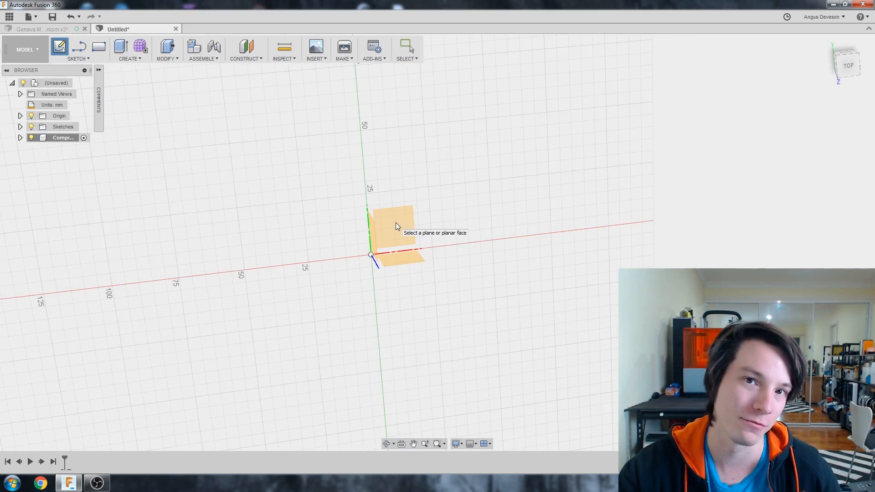
left_click(396, 227)
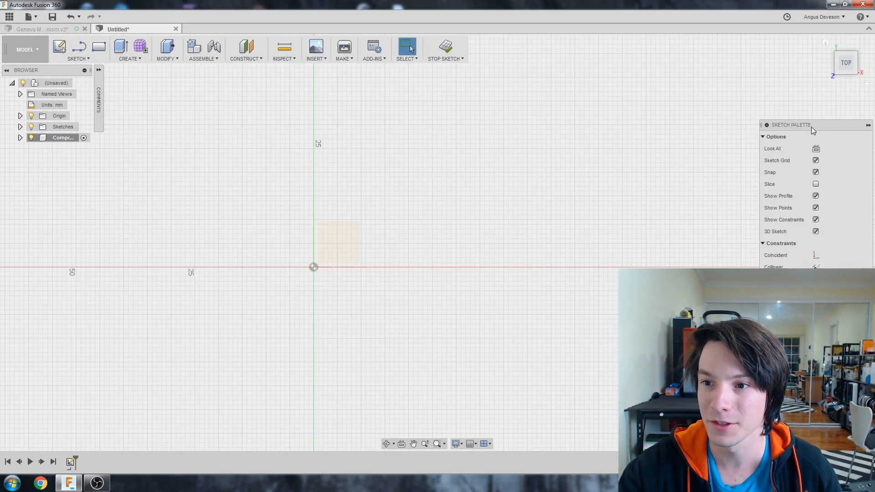
left_click_drag(810, 124, 414, 81)
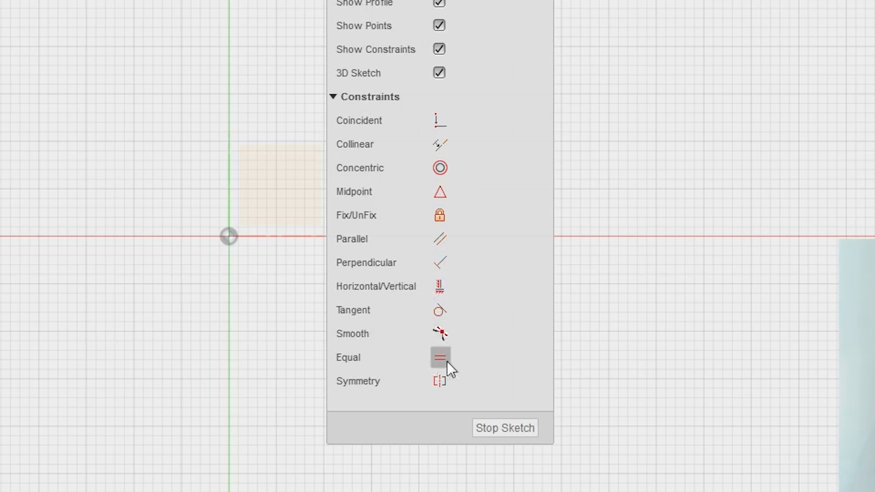
left_click_drag(451, 77, 531, 80)
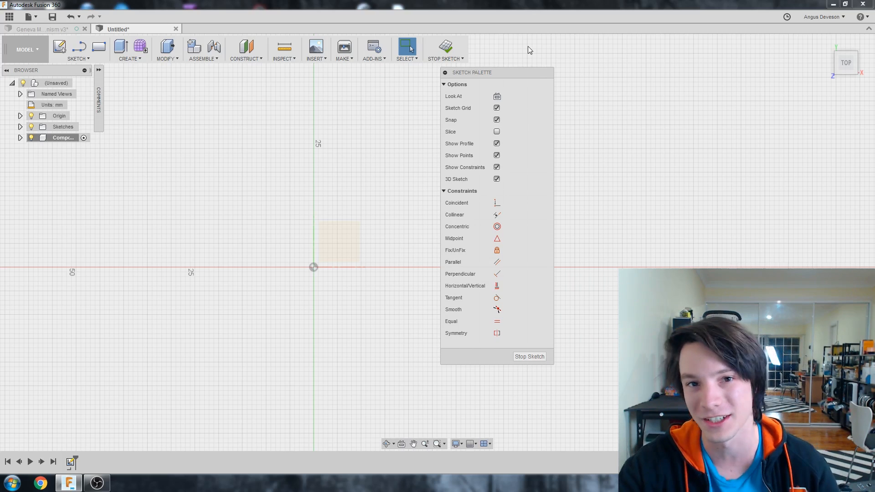
Draw two separate sketch lines with the Line tool: a long slanted one and a lower one.
key("l")
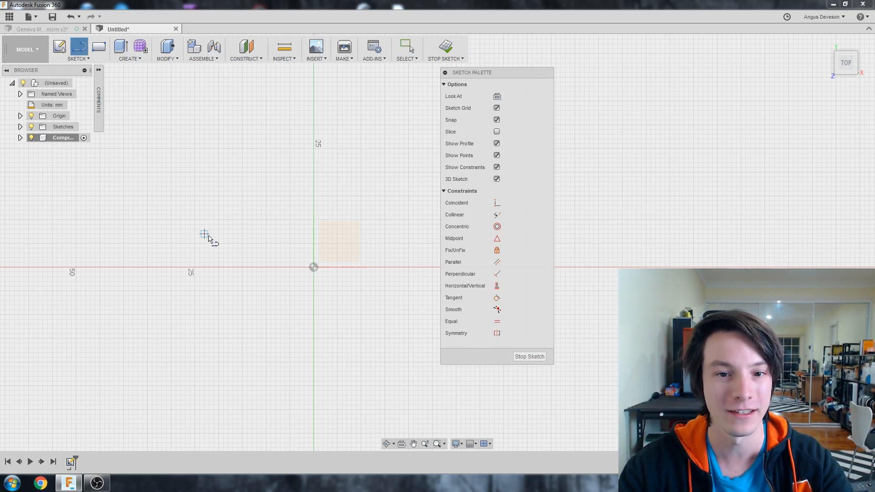
left_click(233, 134)
left_click(352, 205)
key("Escape")
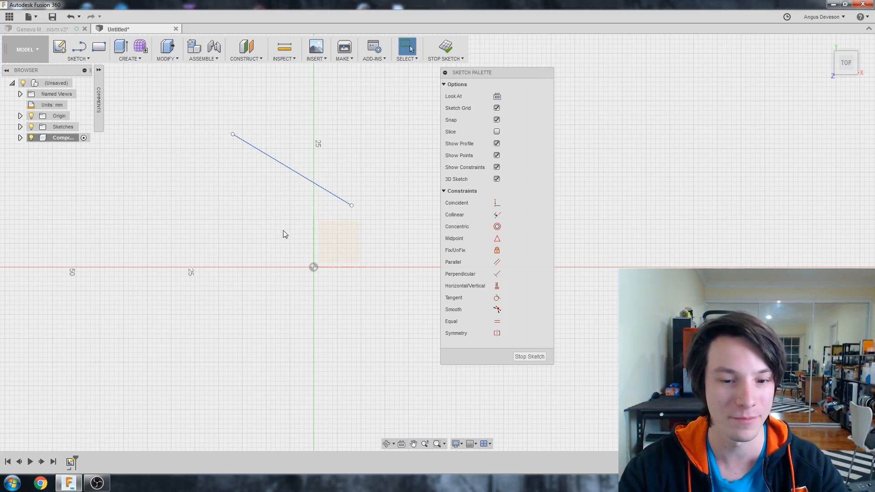
key("l")
left_click(167, 192)
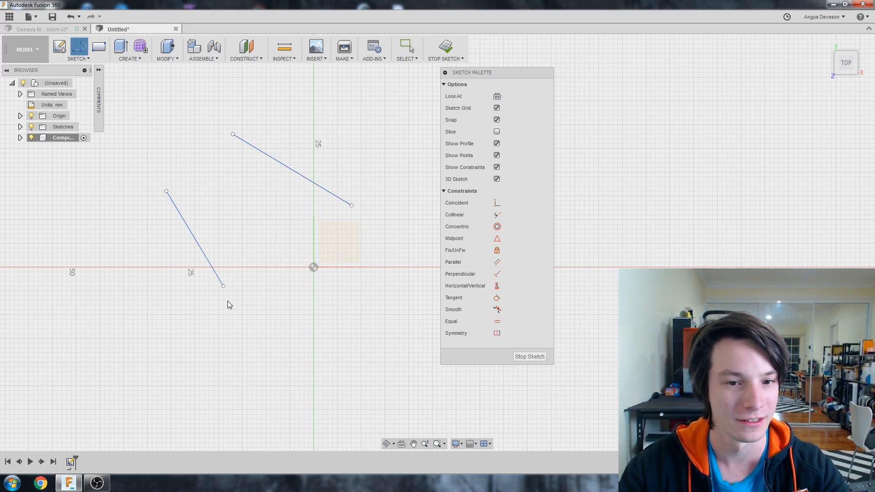
left_click(223, 286)
key("Escape")
scroll(205, 226, "up", 1)
scroll(210, 167, "up", 1)
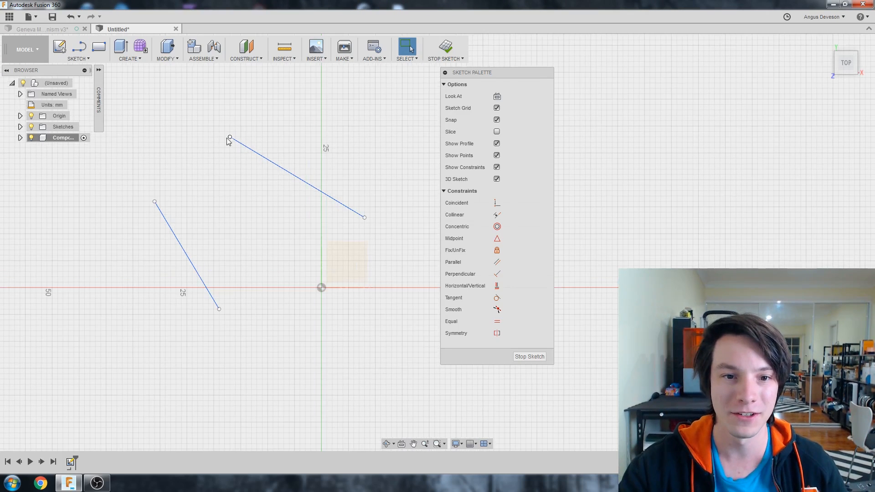
Drag the two lines' endpoints around to reposition and reshape them.
left_click_drag(230, 139, 219, 165)
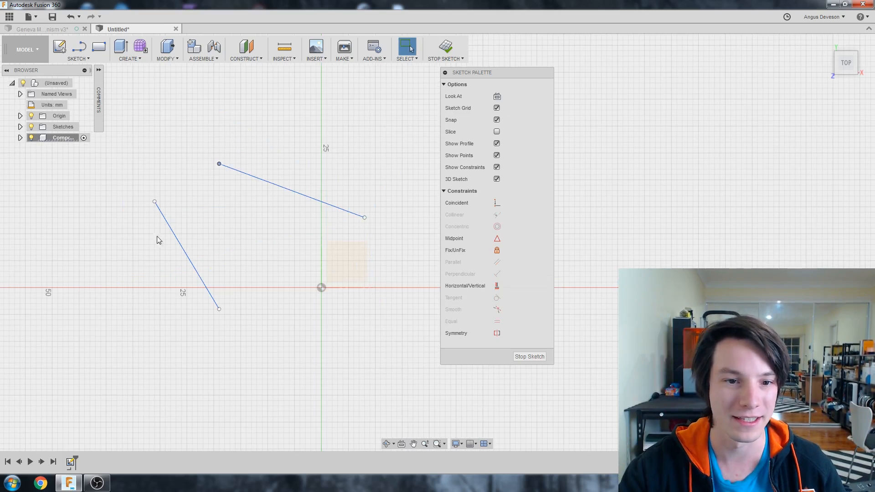
mouse_move(162, 238)
left_mouse_down()
mouse_move(283, 222)
mouse_move(124, 283)
mouse_move(208, 262)
left_mouse_up()
left_click(288, 204)
scroll(276, 182, "up", 1)
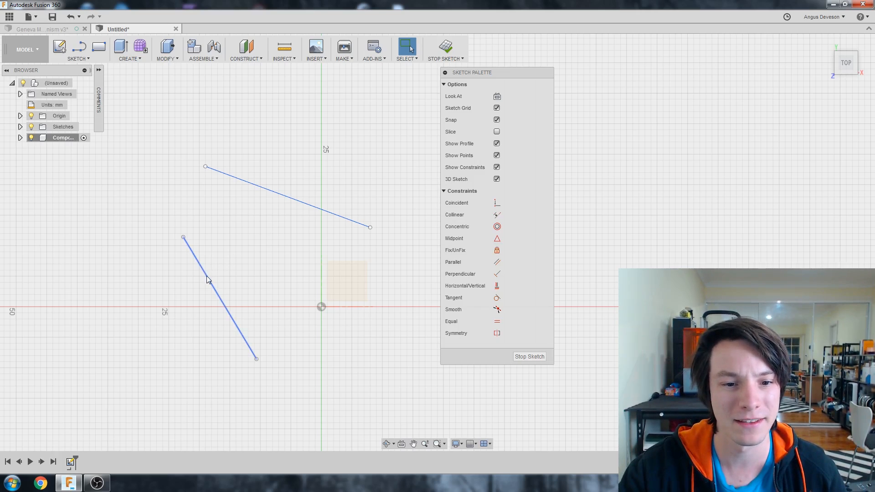
left_click_drag(207, 280, 249, 257)
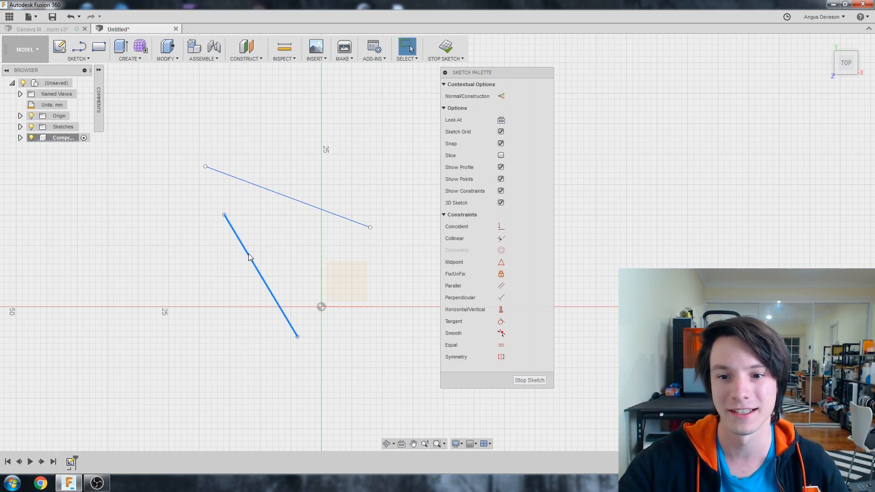
mouse_move(224, 215)
left_mouse_down()
mouse_move(314, 209)
mouse_move(253, 221)
mouse_move(338, 241)
mouse_move(322, 151)
mouse_move(290, 200)
mouse_move(299, 241)
mouse_move(309, 241)
mouse_move(298, 237)
left_mouse_up()
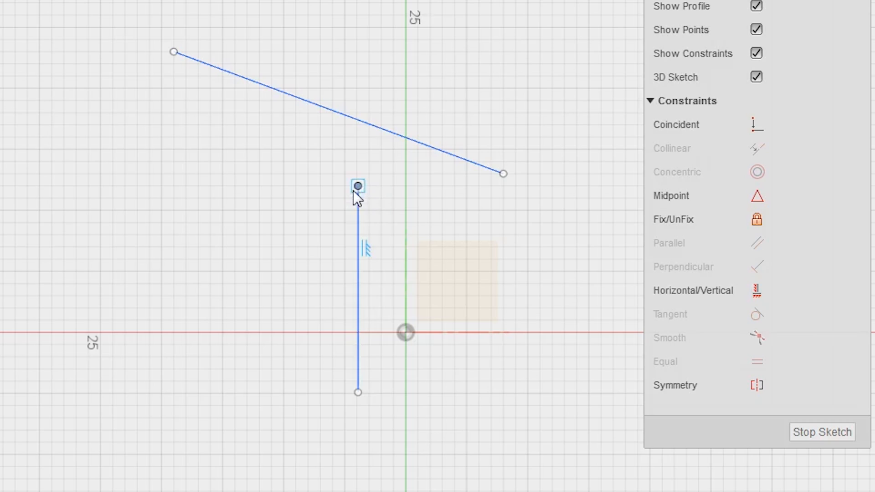
left_click_drag(354, 192, 360, 198)
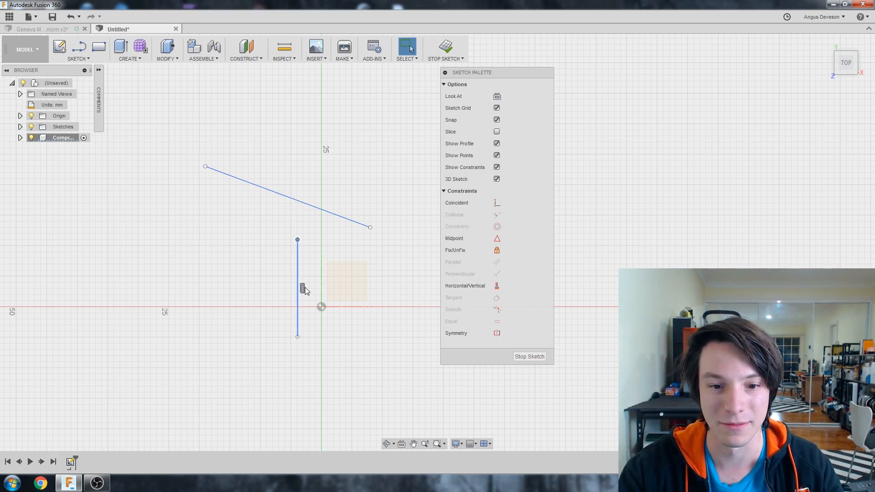
left_click_drag(305, 288, 251, 259)
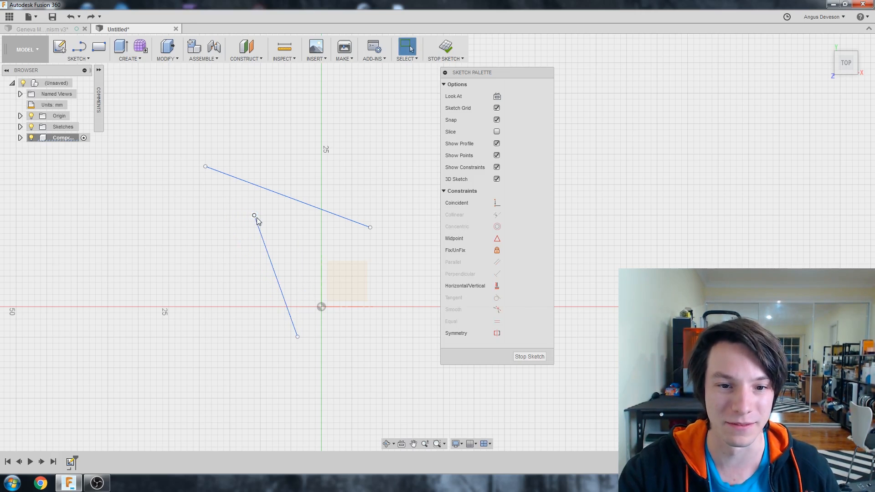
left_click_drag(222, 215, 242, 218)
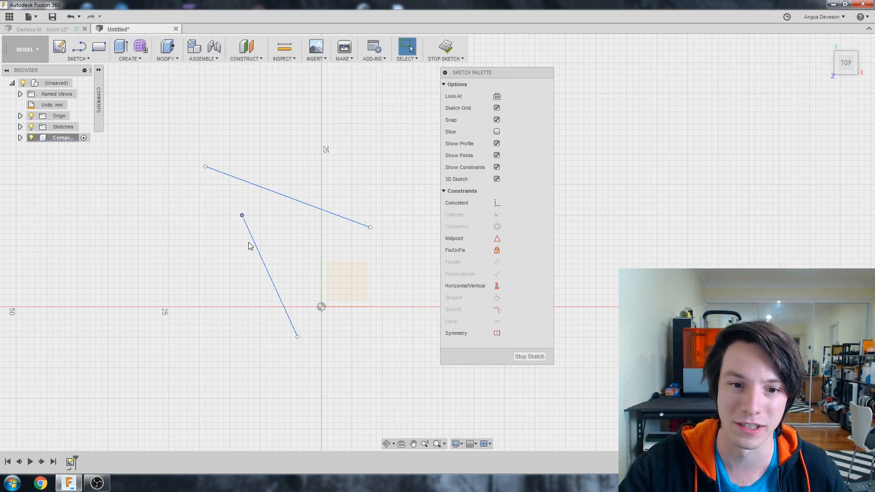
Try Vertical then Horizontal constraints on the lower line, undoing each.
left_click(254, 234)
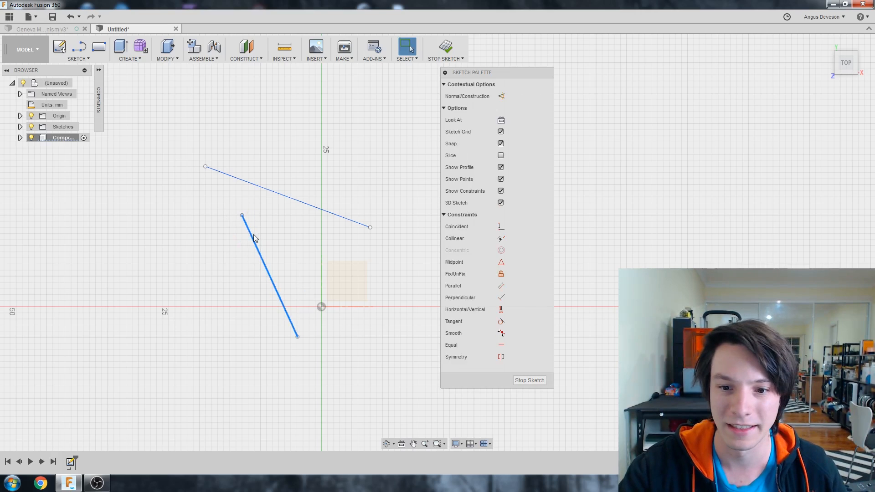
left_click(500, 309)
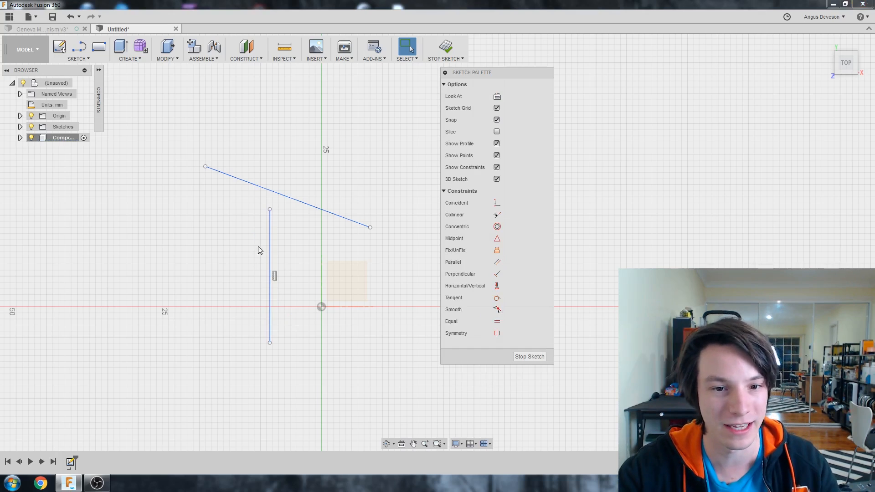
key("ctrl+z")
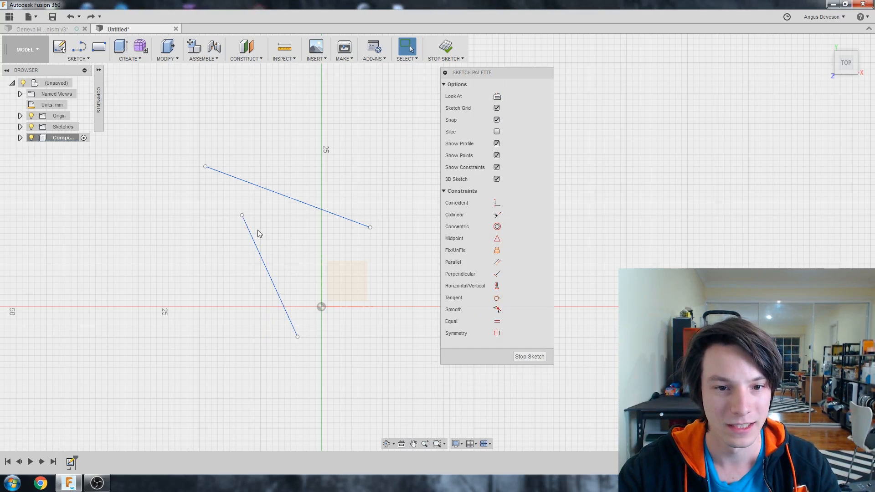
left_click_drag(243, 218, 211, 270)
left_click(225, 282)
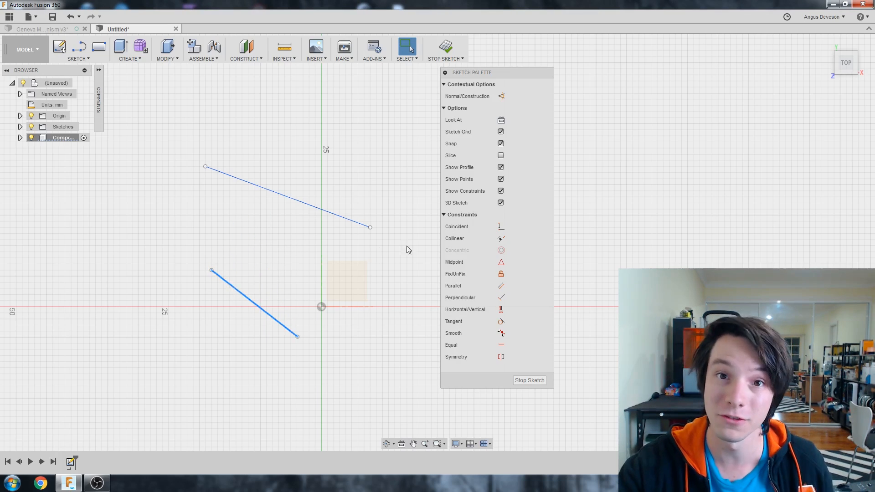
left_click(500, 311)
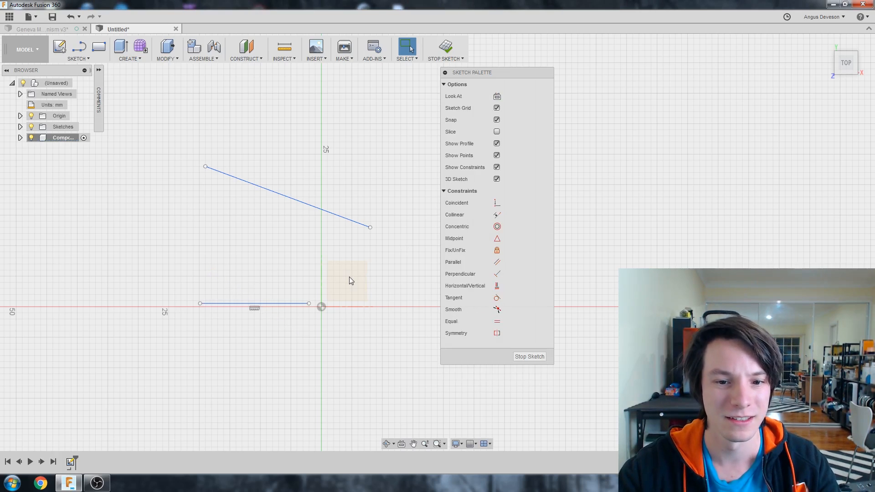
key("ctrl+z")
key("ctrl+z")
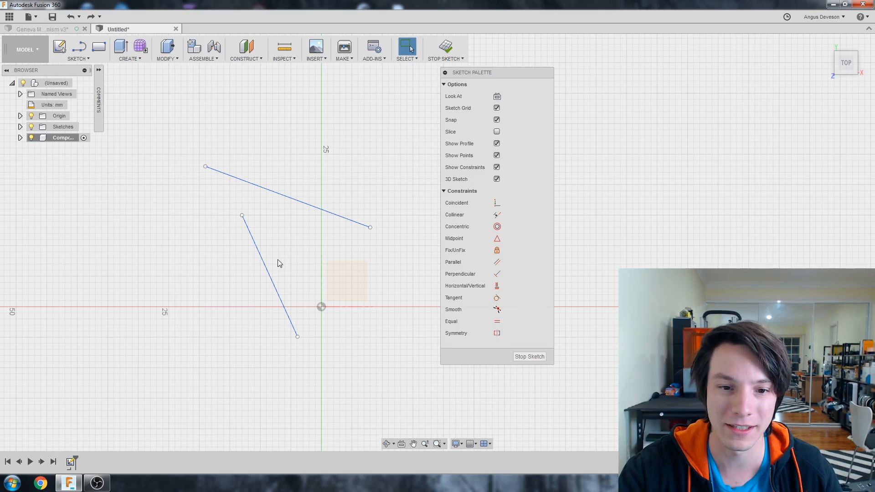
Constrain the lower line Vertical and drag it up and left.
left_click(262, 264)
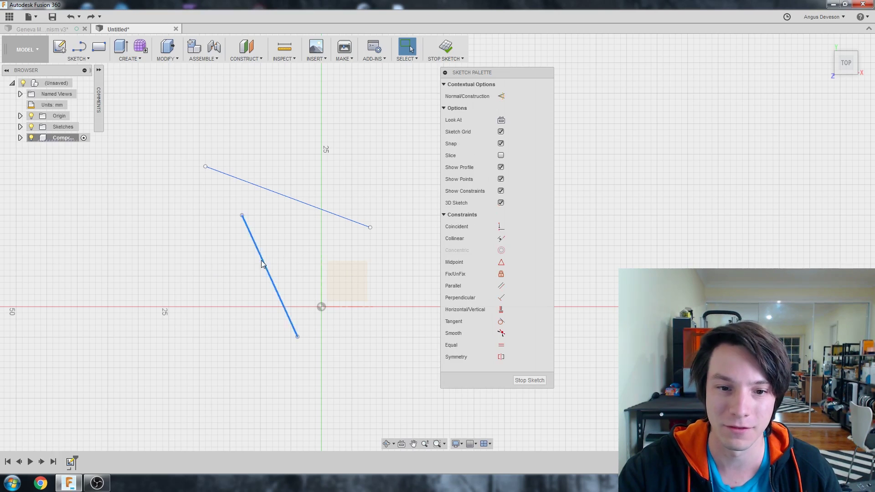
left_click(501, 309)
left_click_drag(269, 264, 255, 250)
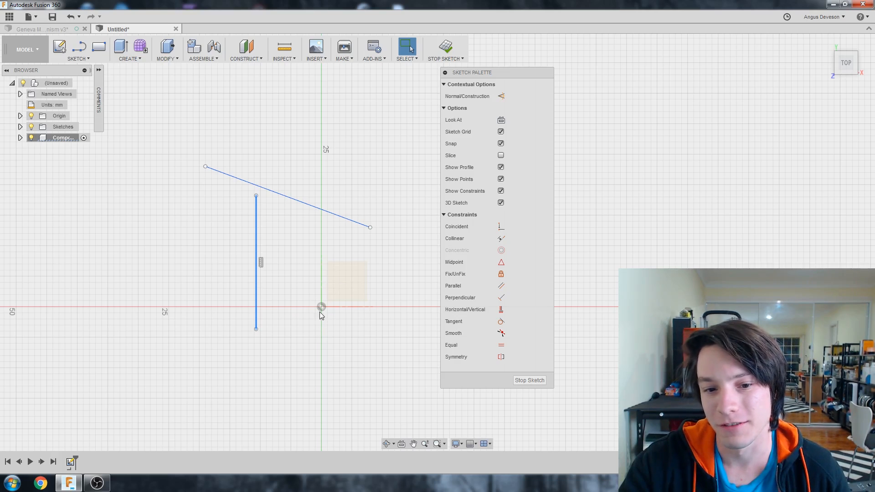
middle_click_drag(319, 313, 344, 320, "shift")
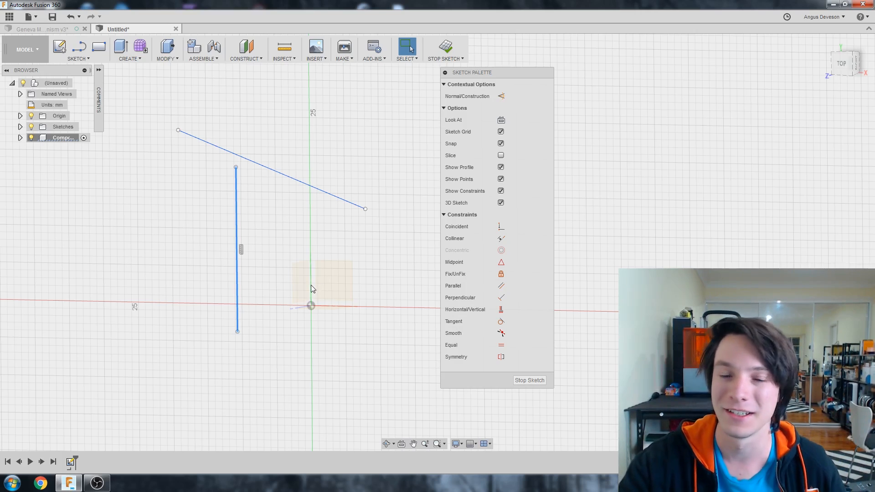
Make the vertical line's lower endpoint coincident with the sketch origin.
mouse_move(238, 315)
left_mouse_down()
mouse_move(316, 299)
mouse_move(244, 300)
left_mouse_up()
left_click(259, 299)
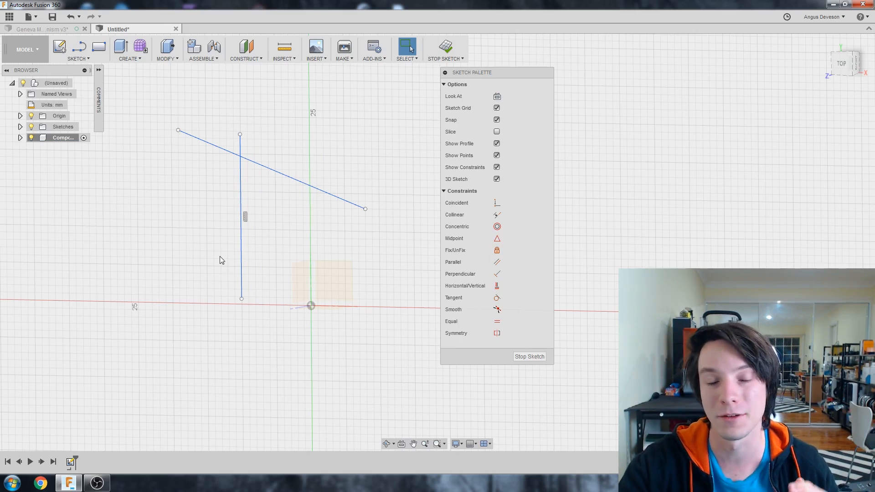
middle_click_drag(239, 267, 253, 218, "shift")
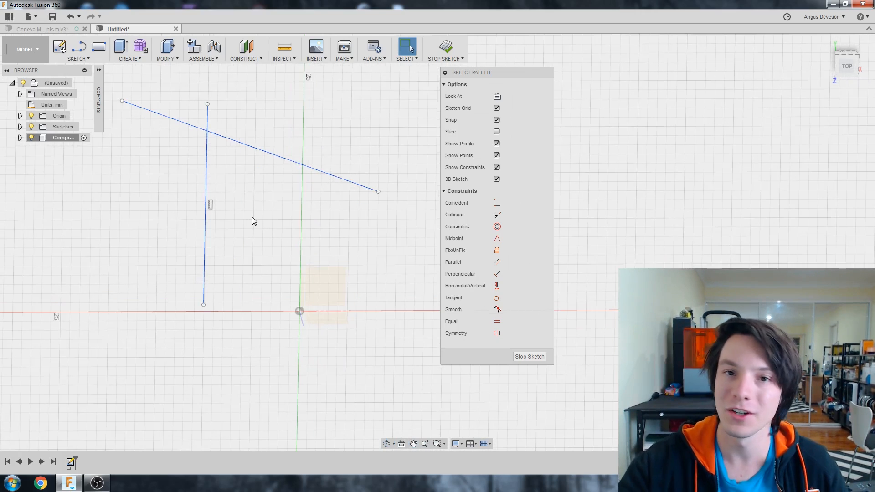
left_click(495, 203)
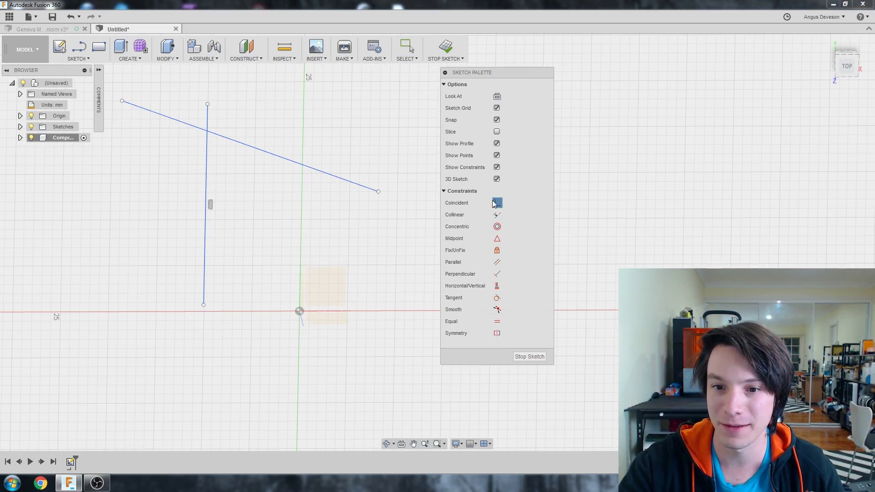
left_click(203, 306)
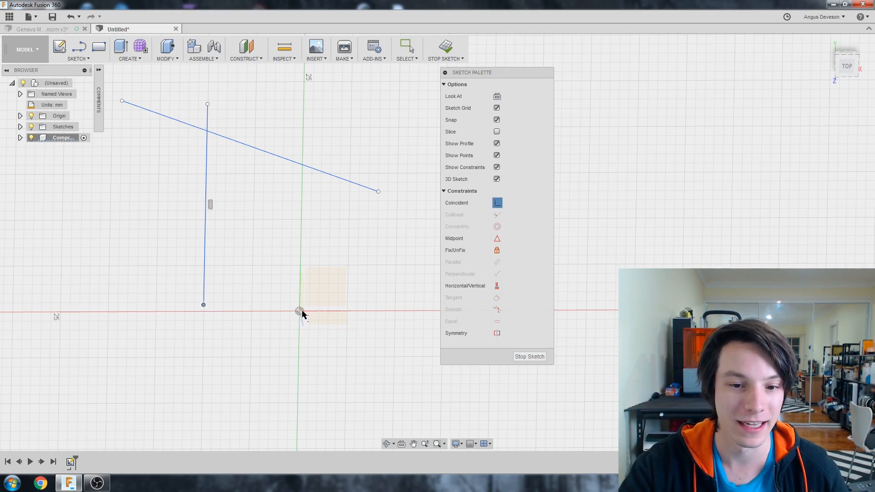
left_click(300, 313)
mouse_move(267, 316)
middle_mouse_down("shift")
mouse_move(250, 267)
mouse_move(242, 295)
mouse_move(220, 294)
mouse_move(248, 325)
mouse_move(319, 211)
mouse_move(268, 233)
middle_mouse_up("shift")
scroll(301, 327, "up", 2)
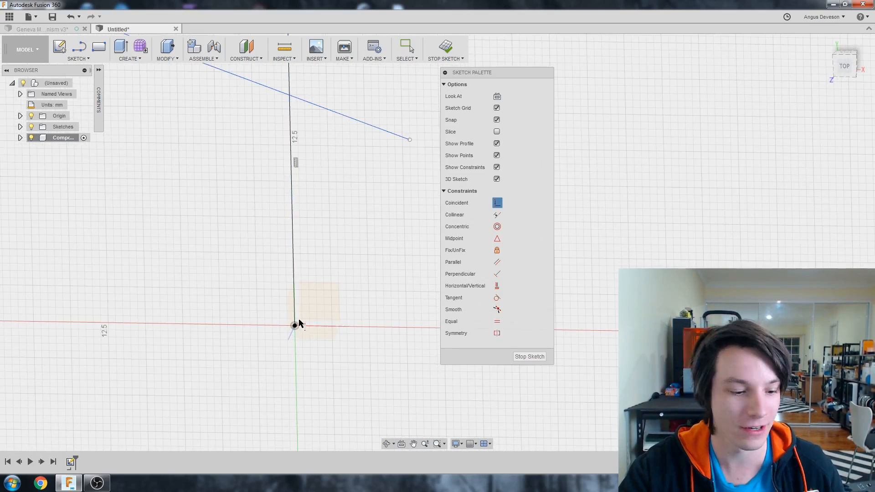
key("Escape")
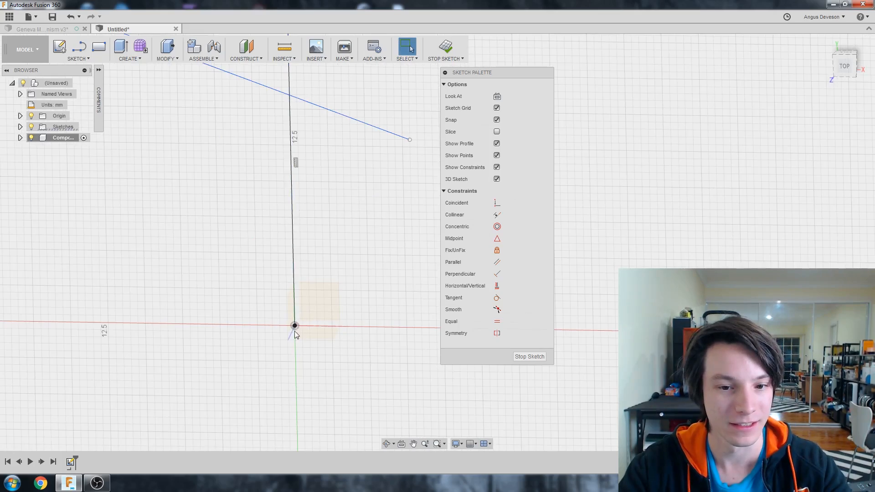
Drag the vertical line's top endpoint upward past the slanted line.
mouse_move(295, 334)
middle_mouse_down("shift")
mouse_move(231, 288)
mouse_move(235, 328)
mouse_move(228, 217)
mouse_move(205, 261)
mouse_move(207, 272)
mouse_move(260, 226)
mouse_move(284, 235)
mouse_move(250, 264)
mouse_move(239, 255)
mouse_move(260, 171)
middle_mouse_up("shift")
scroll(287, 246, "up", 2)
scroll(303, 278, "down", 2)
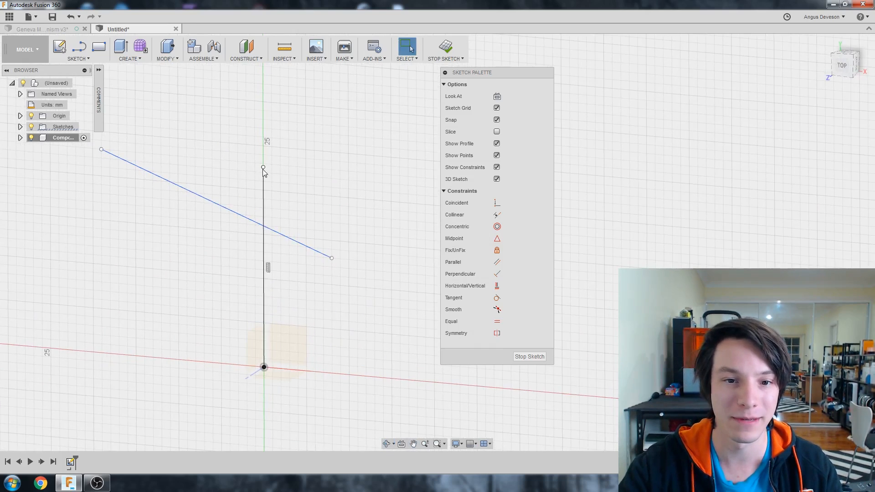
left_click_drag(264, 168, 263, 155)
left_click_drag(260, 237, 333, 152)
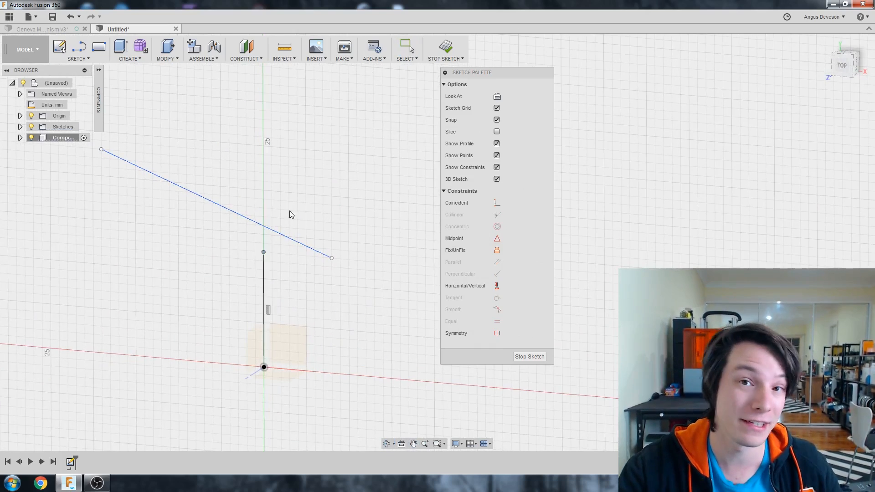
middle_click_drag(210, 308, 234, 254, "shift")
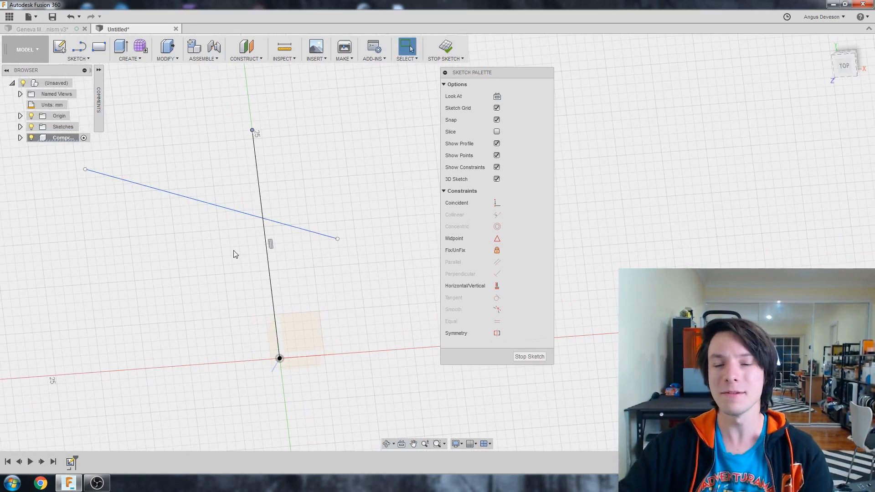
Make the blue line's right end coincident with the vertical line and slide it partway up.
middle_click_drag(199, 142, 260, 185)
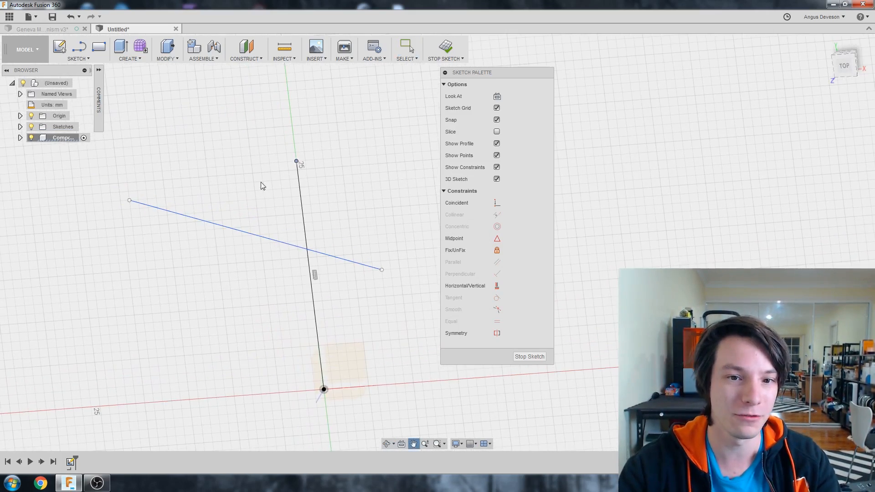
left_click_drag(251, 238, 141, 249)
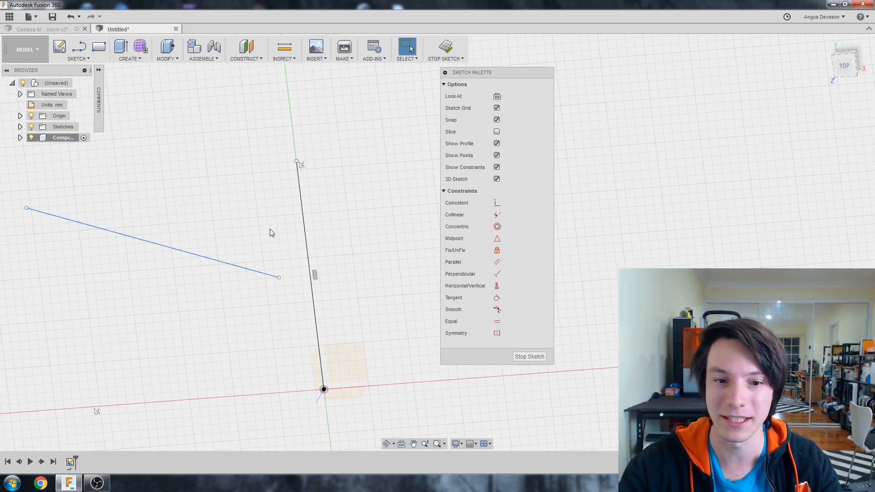
scroll(280, 256, "up", 2)
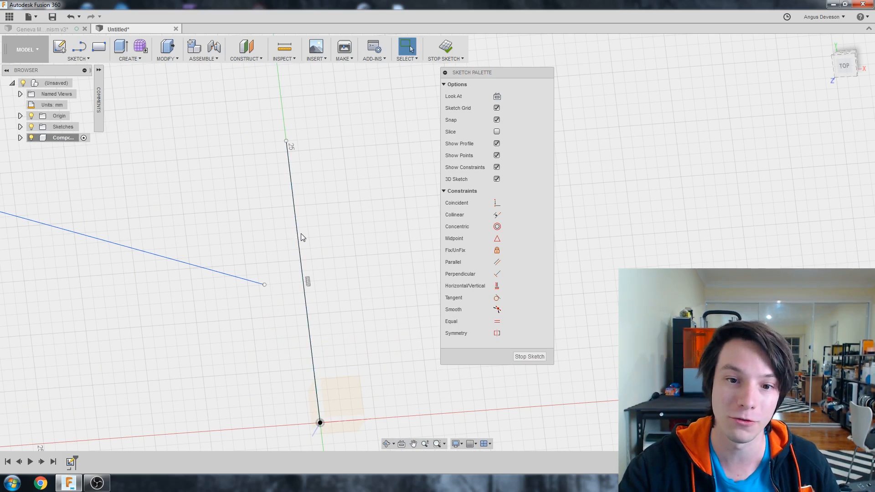
left_click(498, 203)
left_click(264, 285)
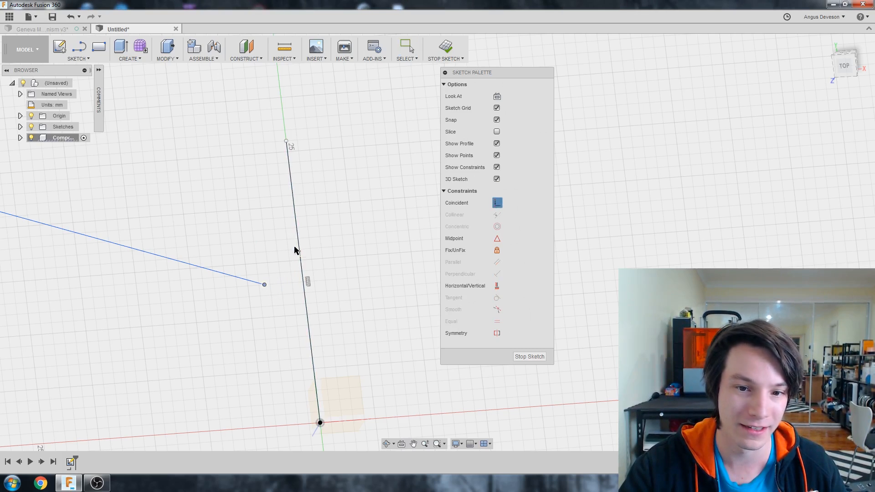
left_click(299, 247)
key("Escape")
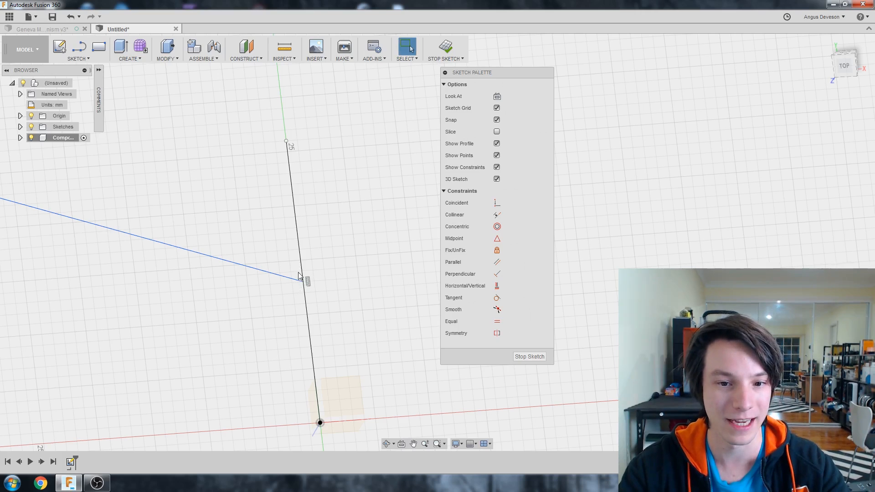
mouse_move(296, 278)
left_mouse_down()
mouse_move(286, 187)
mouse_move(240, 187)
mouse_move(290, 281)
mouse_move(295, 259)
left_mouse_up()
scroll(189, 228, "down", 3)
mouse_move(189, 228)
middle_mouse_down()
mouse_move(258, 252)
mouse_move(222, 252)
middle_mouse_up()
scroll(259, 252, "up", 1)
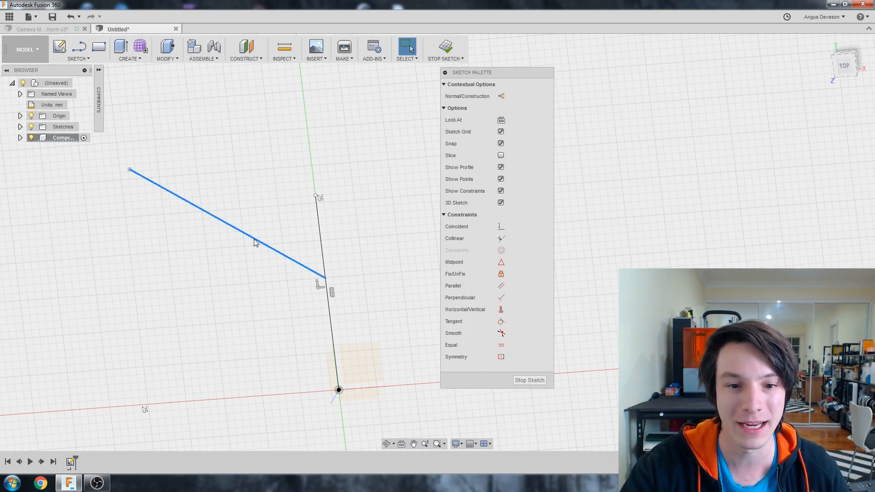
scroll(255, 242, "up", 1)
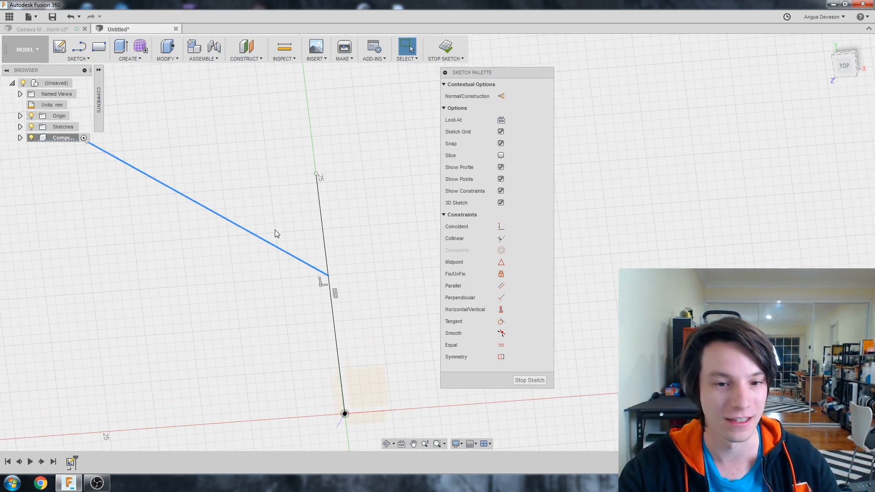
Constrain the blue line Perpendicular to the vertical line and drag it into a short arm.
left_click(344, 192)
scroll(345, 215, "down", 2)
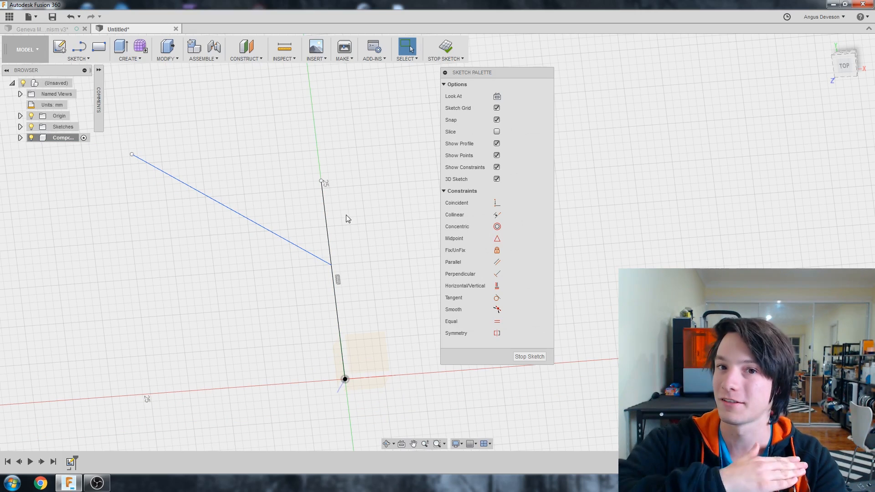
scroll(347, 215, "down", 1)
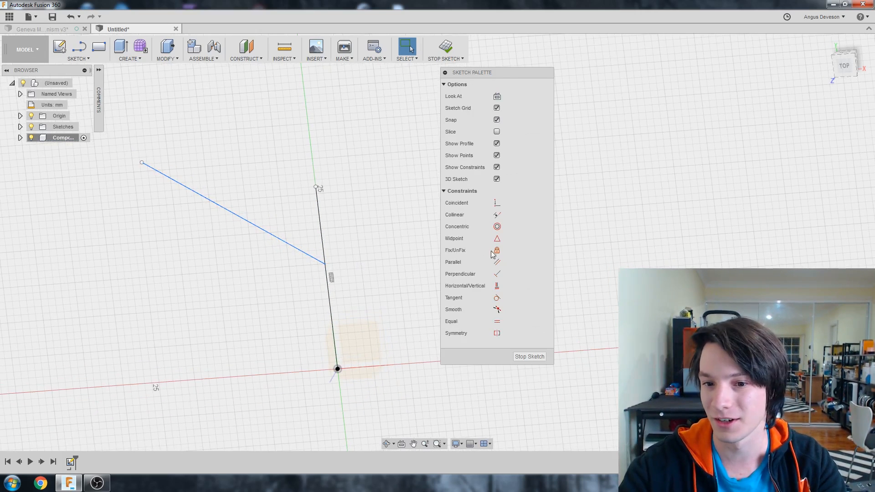
left_click(498, 274)
left_click(311, 256)
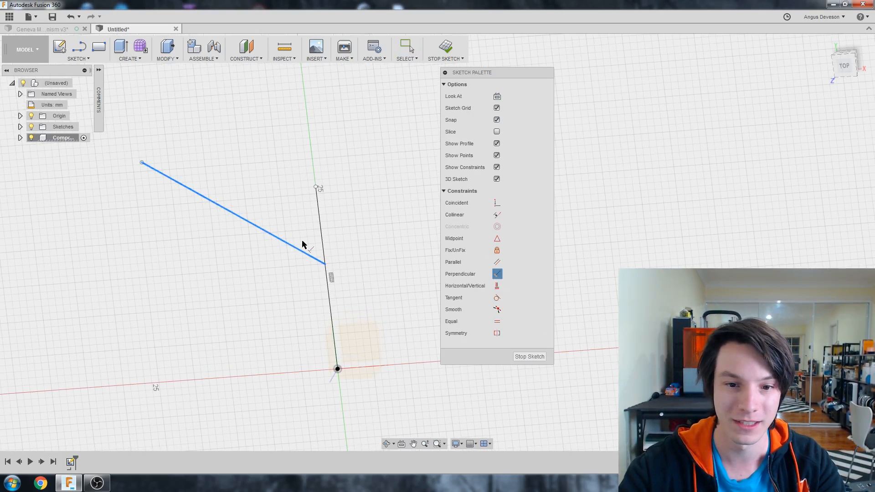
left_click(321, 238)
scroll(294, 260, "up", 1)
scroll(306, 253, "up", 2)
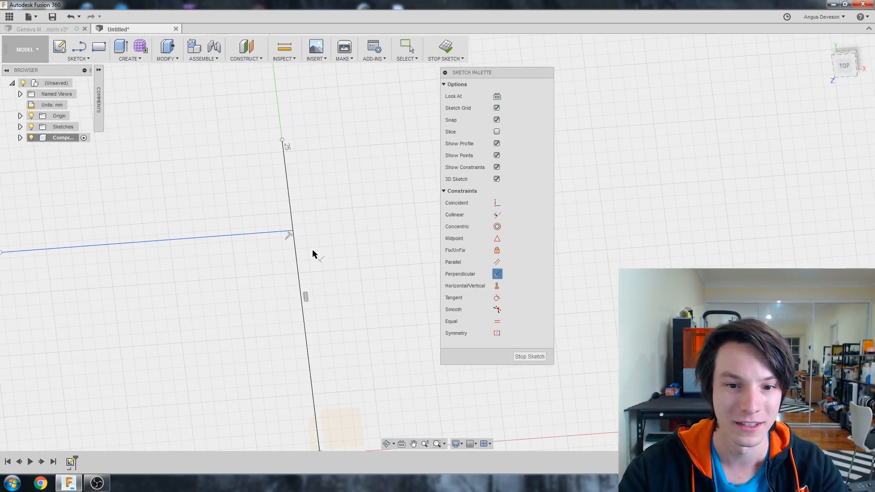
scroll(290, 243, "down", 1)
scroll(277, 257, "down", 1)
key("Escape")
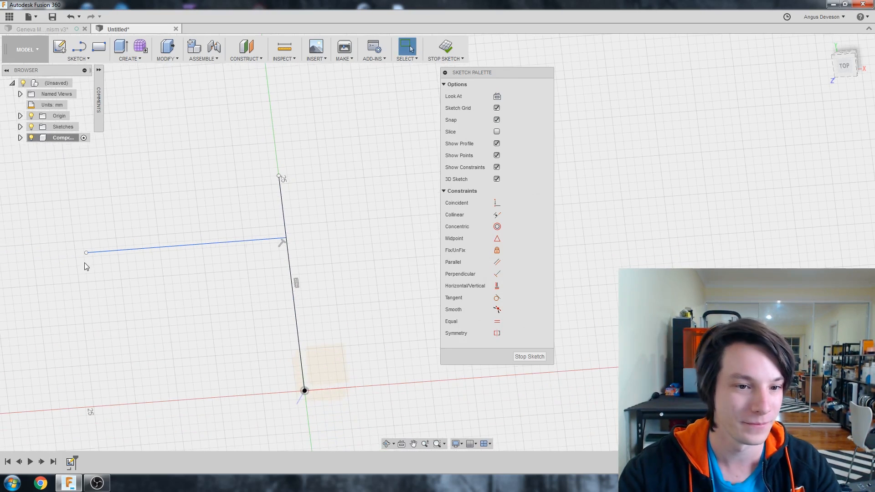
mouse_move(86, 252)
left_mouse_down()
mouse_move(304, 207)
mouse_move(161, 271)
mouse_move(180, 225)
mouse_move(205, 225)
mouse_move(222, 265)
mouse_move(166, 245)
mouse_move(196, 228)
mouse_move(243, 225)
mouse_move(186, 289)
mouse_move(179, 269)
left_mouse_up()
Apply an Equal constraint between the vertical line and the horizontal arm, then drag to resize both.
middle_click_drag(198, 246, 240, 238, "shift")
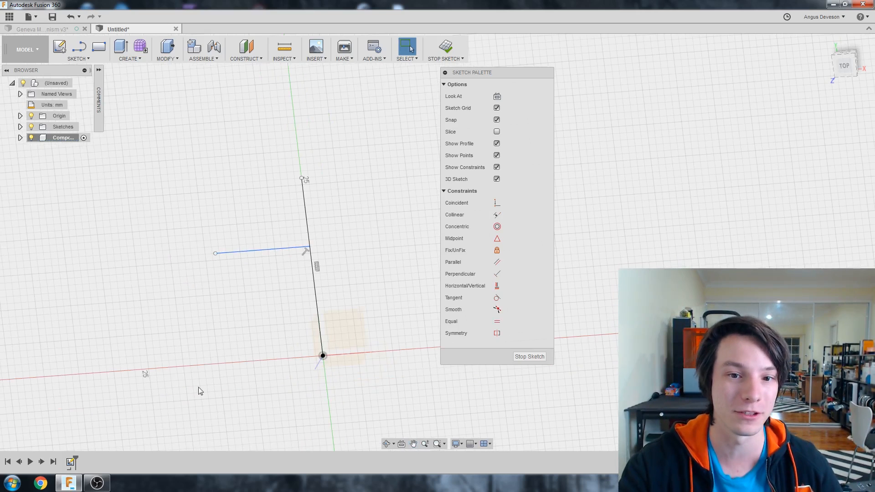
middle_click_drag(215, 391, 412, 187, "shift")
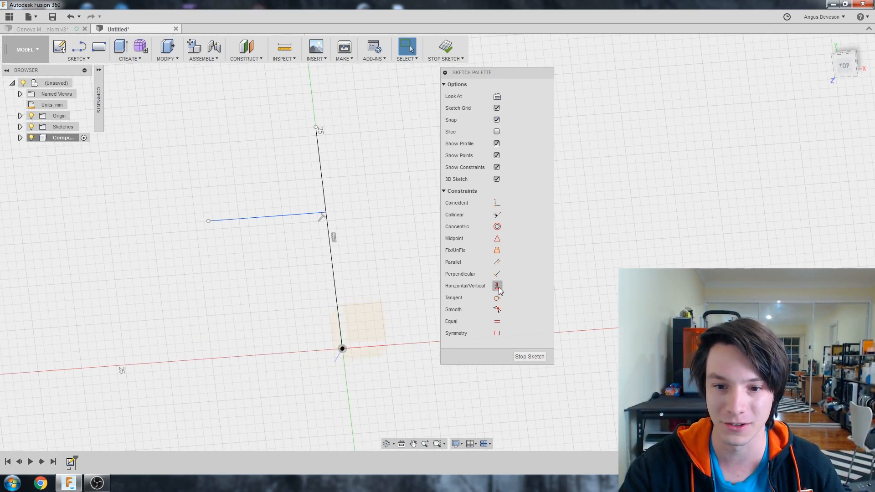
left_click(497, 321)
left_click(323, 172)
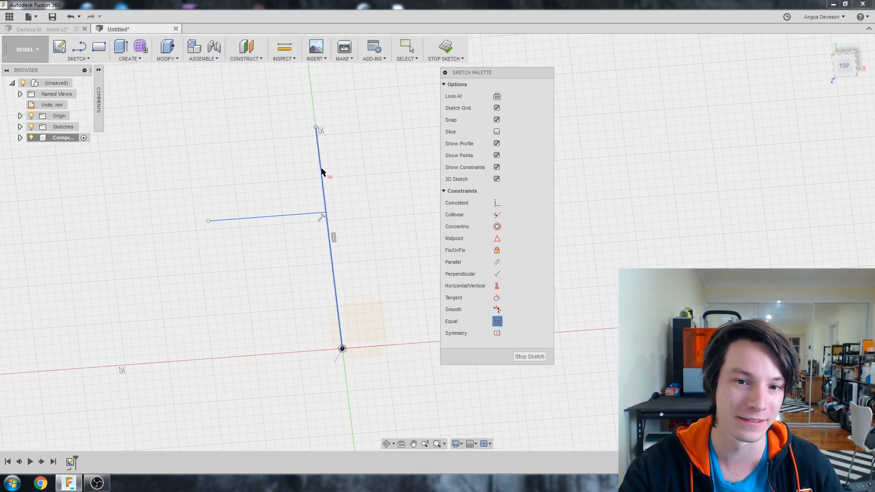
left_click(323, 171)
left_click(278, 220)
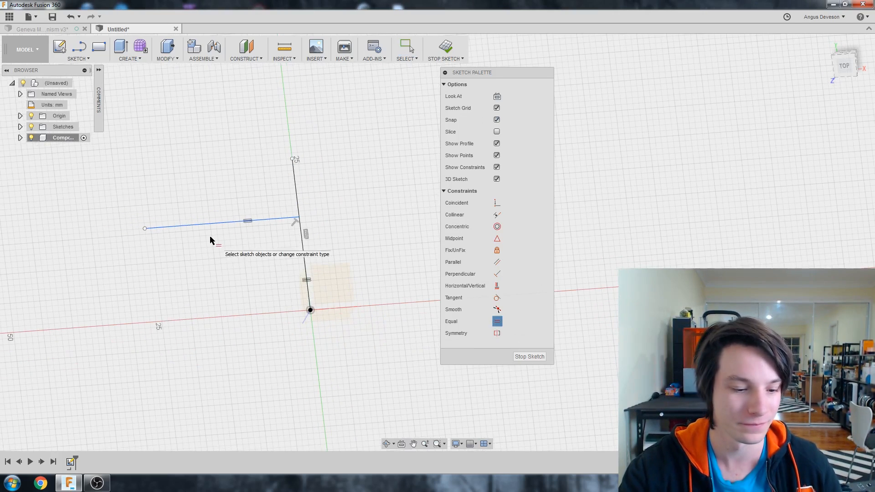
mouse_move(145, 229)
left_mouse_down()
mouse_move(237, 229)
mouse_move(200, 241)
mouse_move(279, 237)
mouse_move(210, 267)
mouse_move(237, 209)
mouse_move(176, 210)
mouse_move(240, 271)
mouse_move(221, 216)
mouse_move(235, 260)
left_mouse_up()
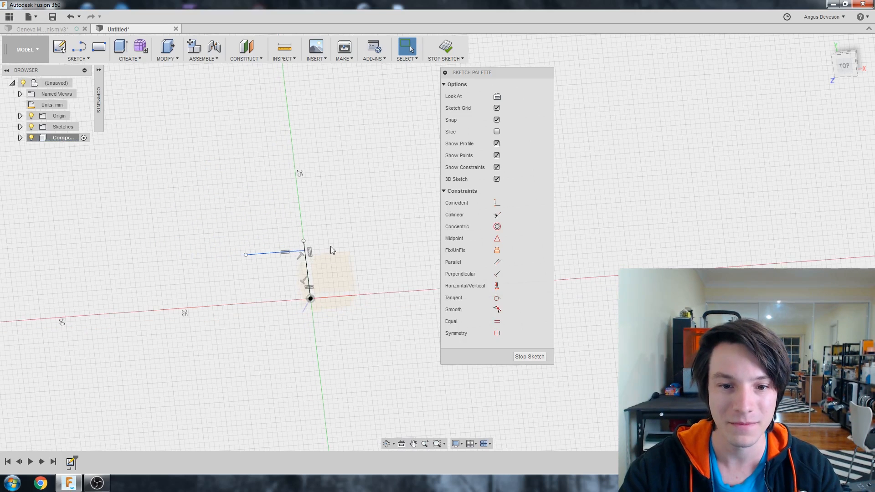
left_click(321, 167)
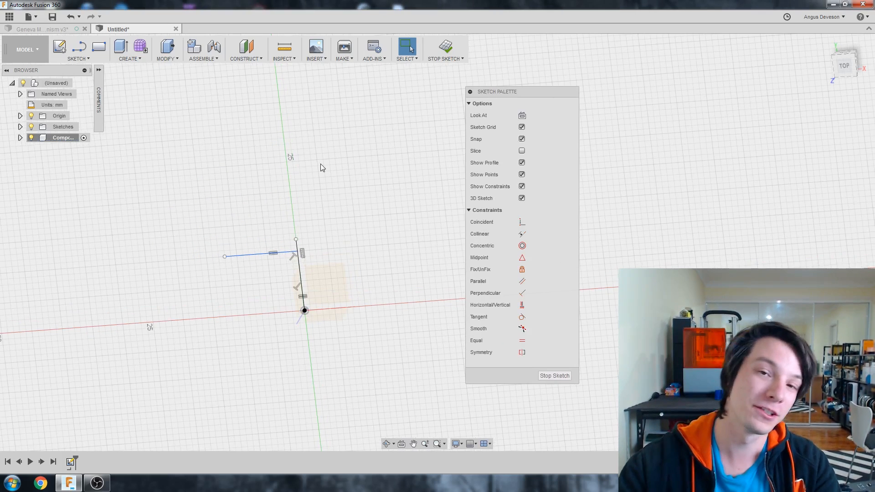
Dimension the vertical line to 20 mm.
key("d")
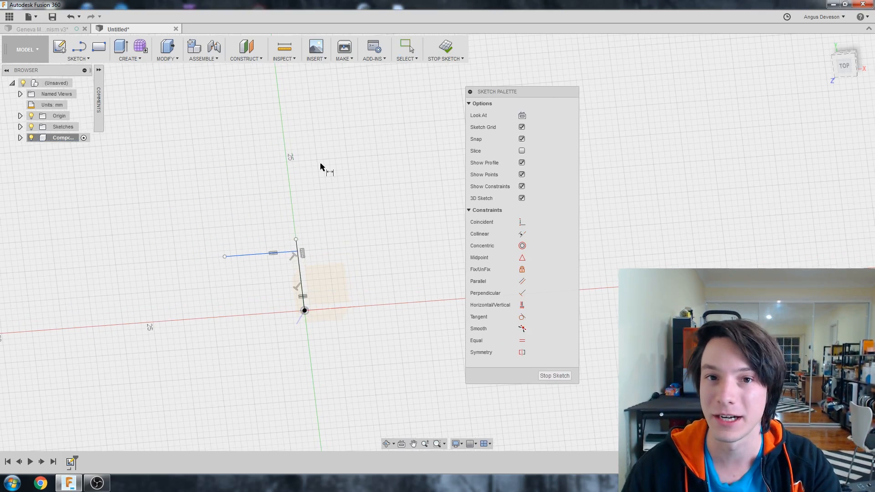
scroll(332, 210, "up", 2)
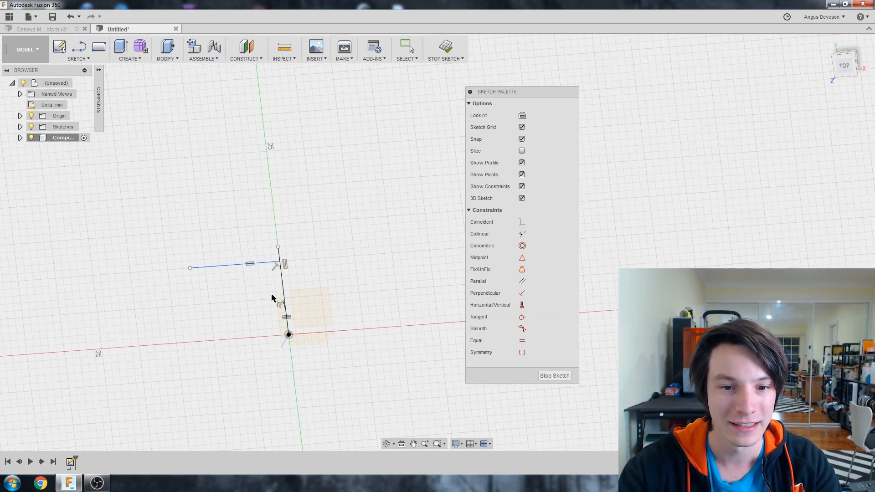
left_click(290, 292)
left_click(321, 281)
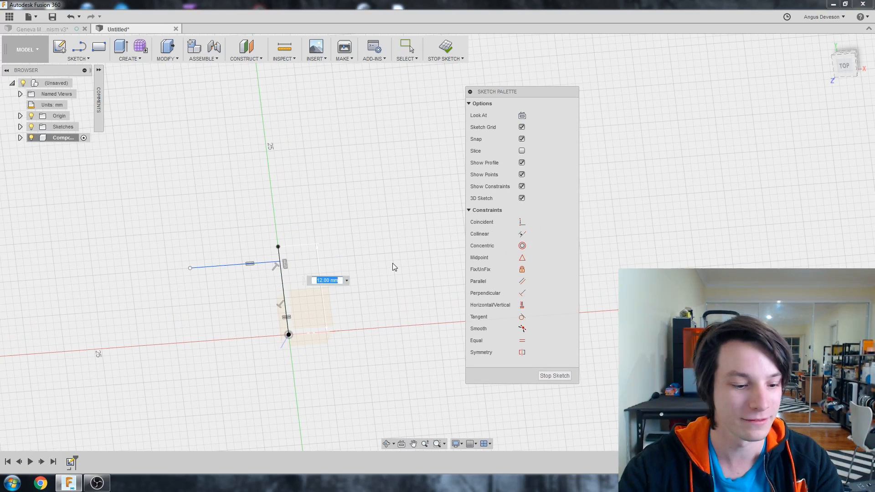
type("20")
key("Return")
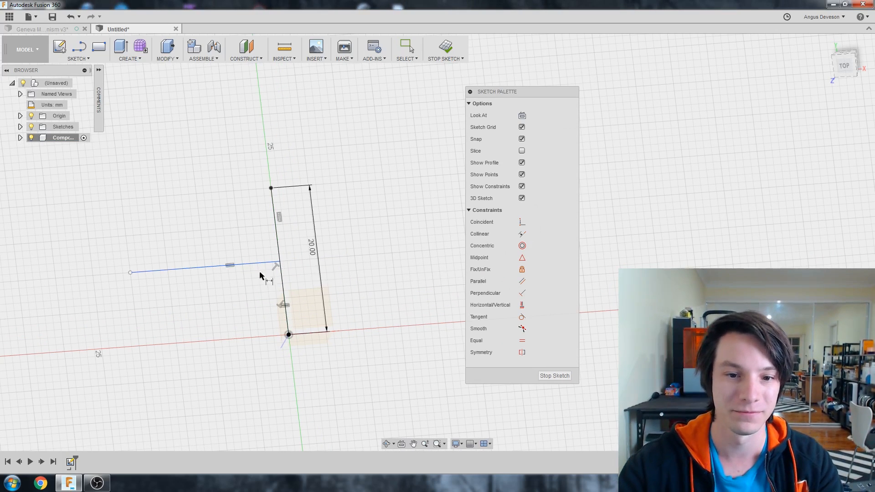
Dimension the horizontal arm 12 mm above the red axis.
mouse_move(94, 284)
middle_mouse_down()
mouse_move(154, 269)
mouse_move(185, 279)
middle_mouse_up()
left_click_drag(187, 279, 186, 258)
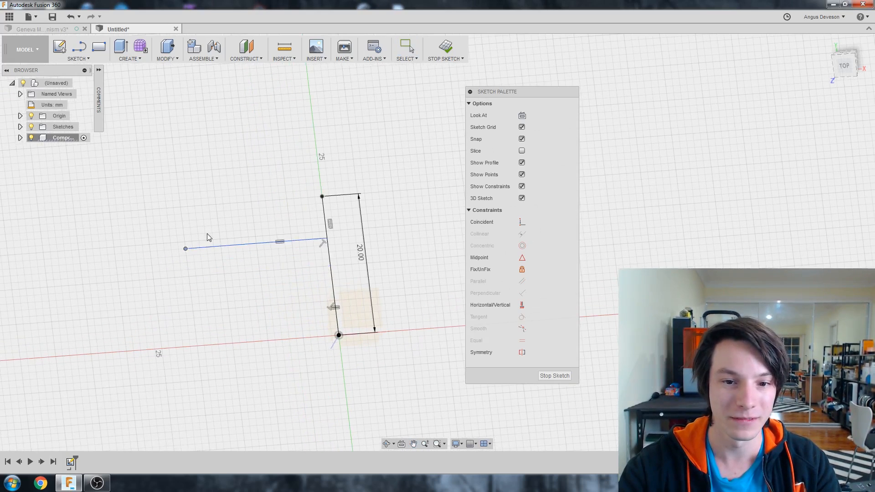
scroll(279, 250, "down", 2)
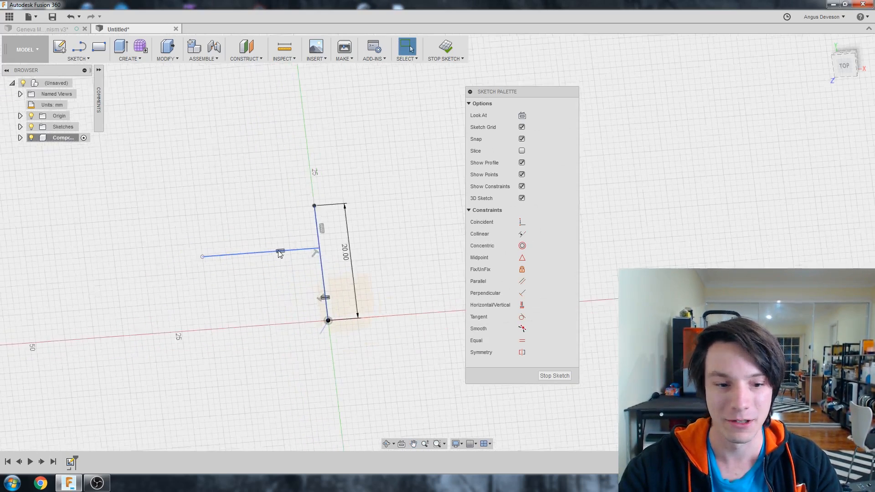
left_click(296, 253)
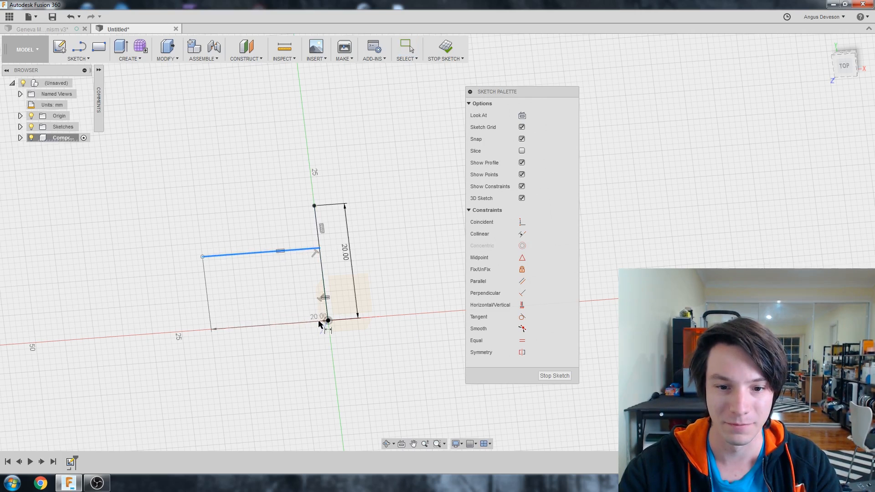
left_click(323, 322)
left_click(268, 280)
type("12")
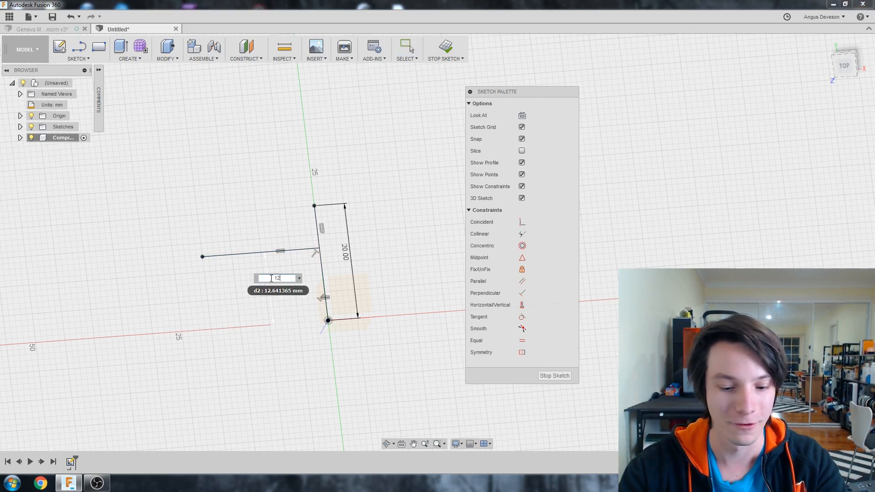
key("Return")
scroll(235, 248, "up", 3)
middle_click_drag(277, 283, 368, 251)
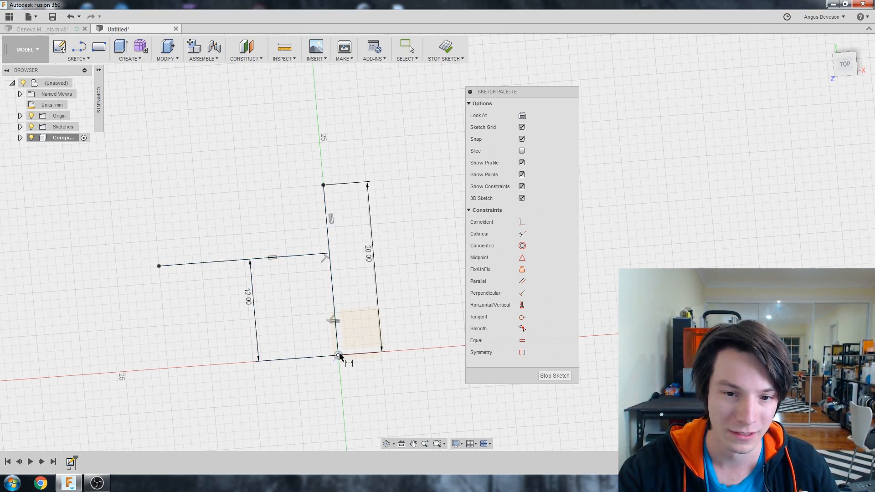
scroll(340, 357, "down", 2)
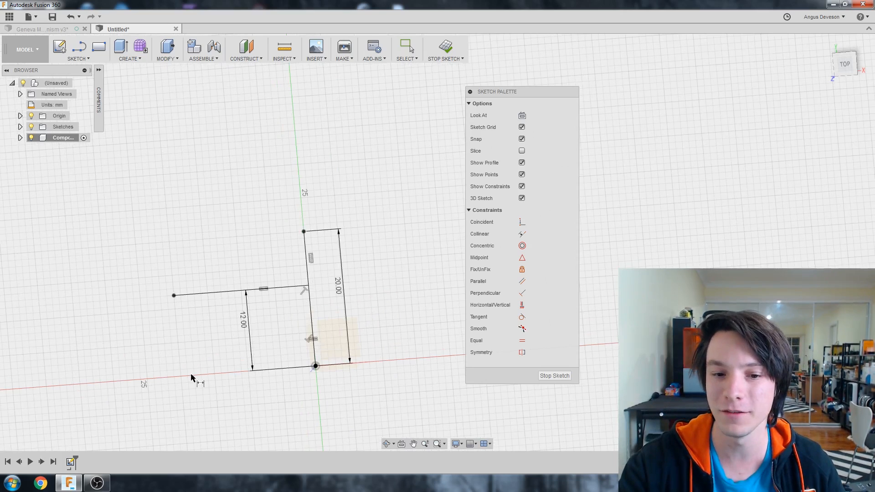
scroll(281, 349, "up", 1)
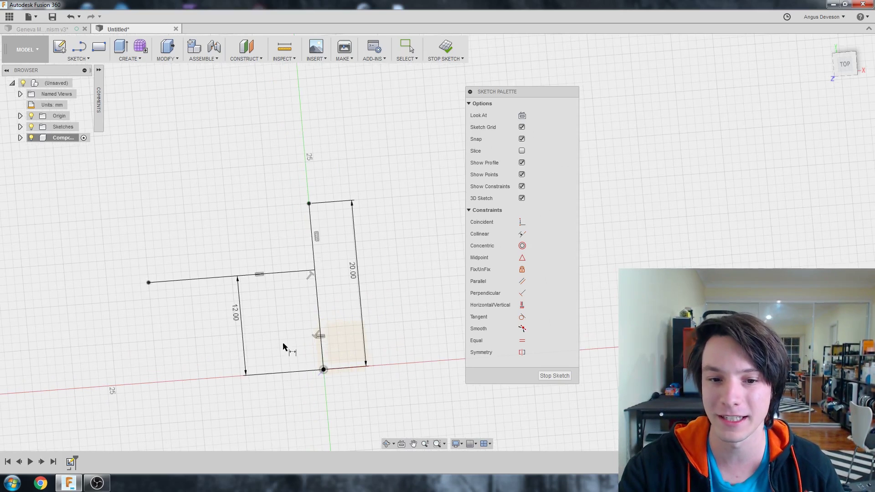
left_click(269, 275)
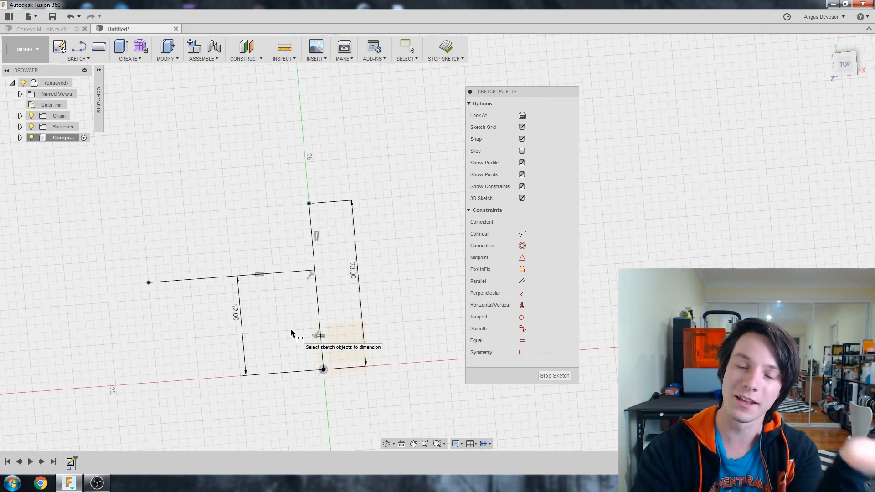
scroll(212, 320, "down", 2)
key("Escape")
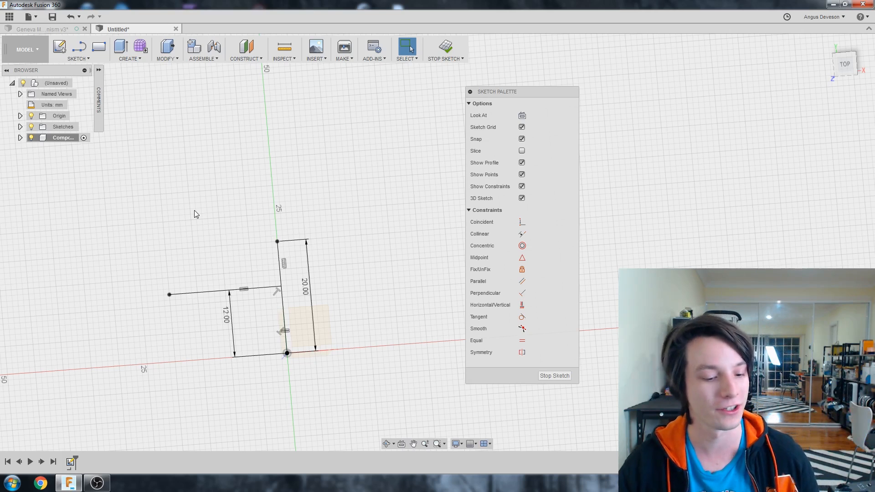
Draw a circle and constrain it Tangent to the left vertical line.
key("c")
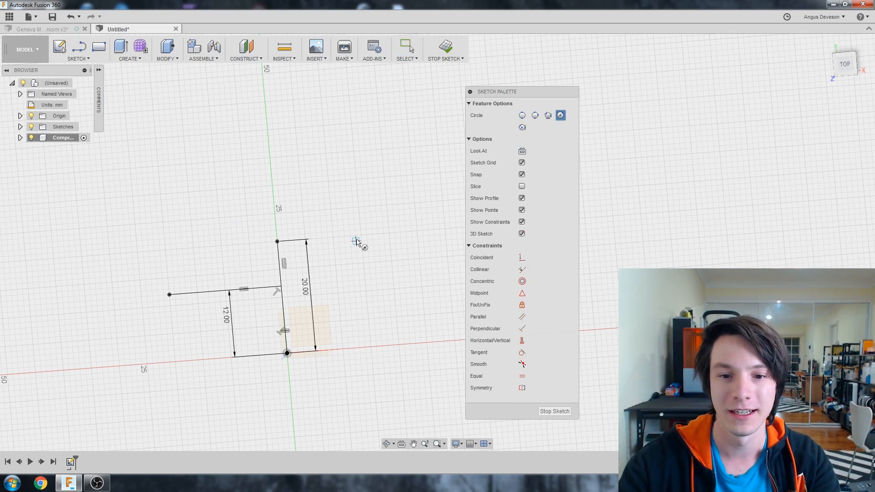
left_click(356, 240)
left_click(306, 241)
key("Escape")
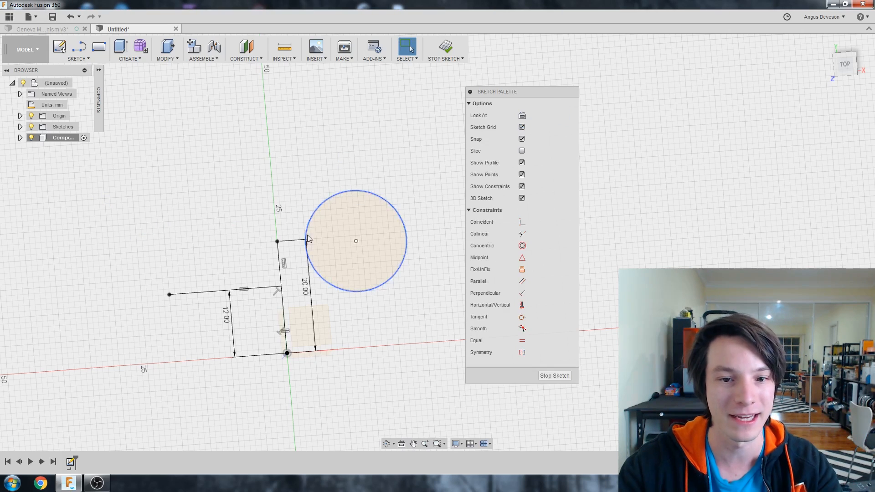
scroll(277, 205, "up", 2)
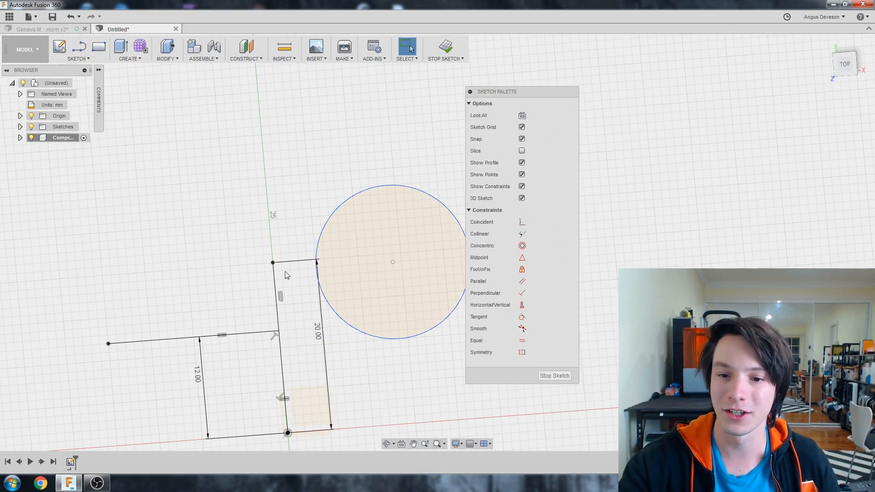
left_click(523, 317)
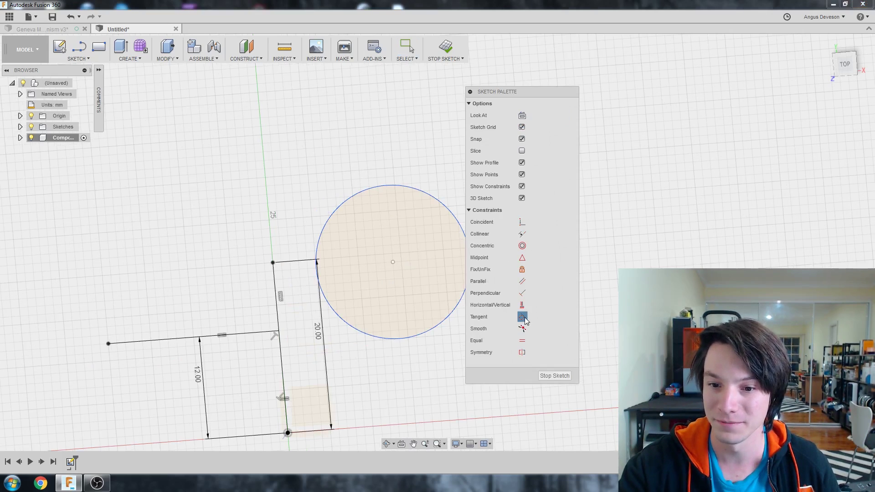
left_click(322, 234)
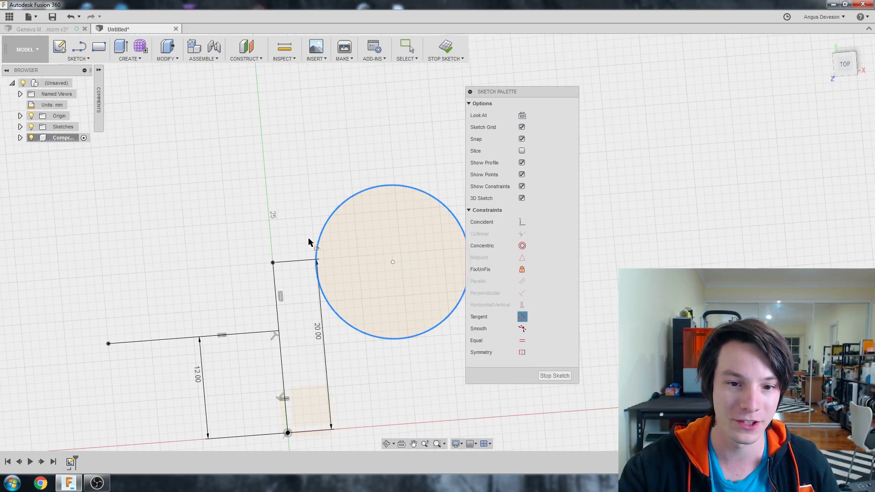
left_click(277, 273)
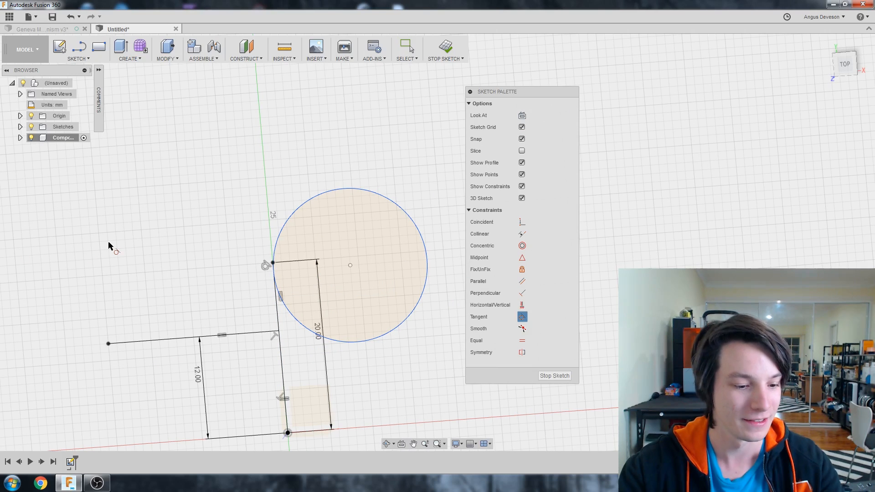
key("Escape")
Drag the circle's centre up-right so it grows while staying tangent.
left_click(350, 272)
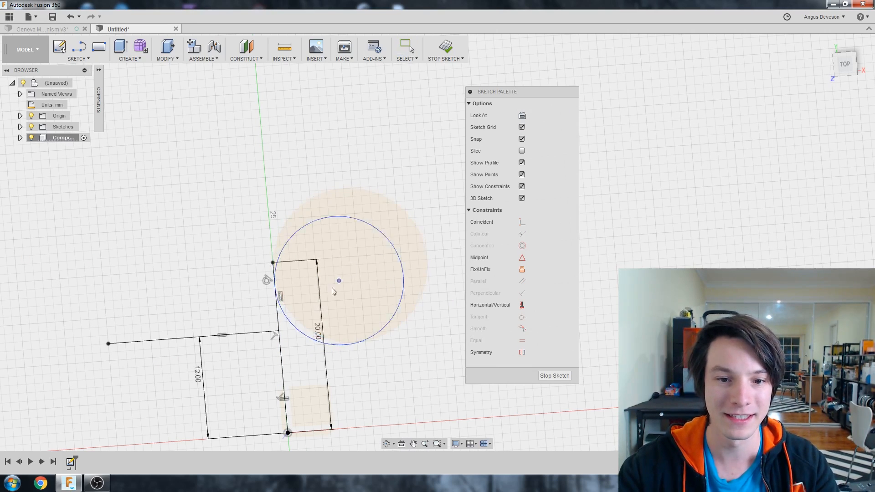
left_click_drag(350, 269, 332, 294)
scroll(321, 266, "up", 2)
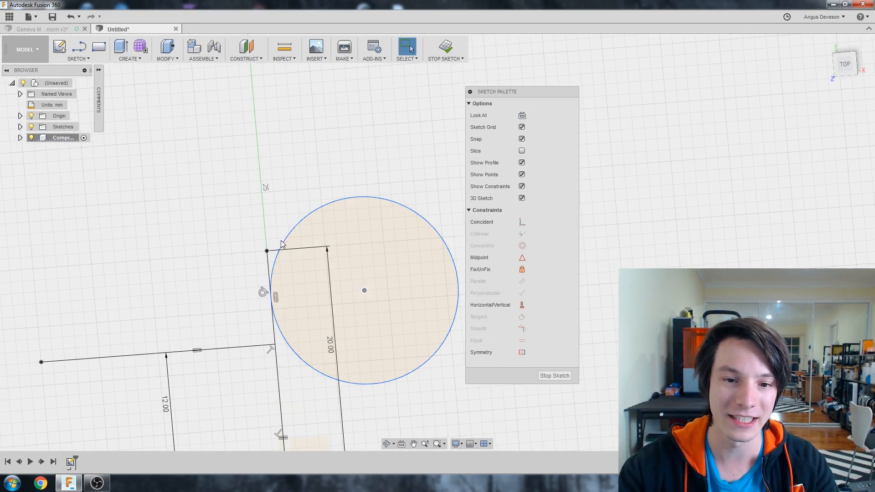
left_click(300, 229)
left_click(277, 356)
mouse_move(365, 291)
left_mouse_down()
mouse_move(369, 281)
mouse_move(382, 283)
mouse_move(371, 294)
mouse_move(375, 274)
mouse_move(363, 295)
mouse_move(359, 258)
mouse_move(334, 237)
mouse_move(353, 290)
left_mouse_up()
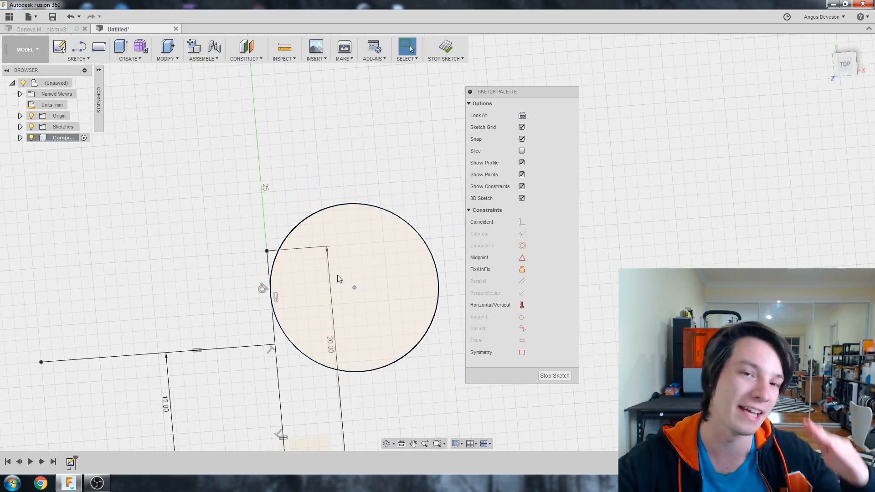
scroll(277, 294, "down", 2)
scroll(277, 294, "up", 2)
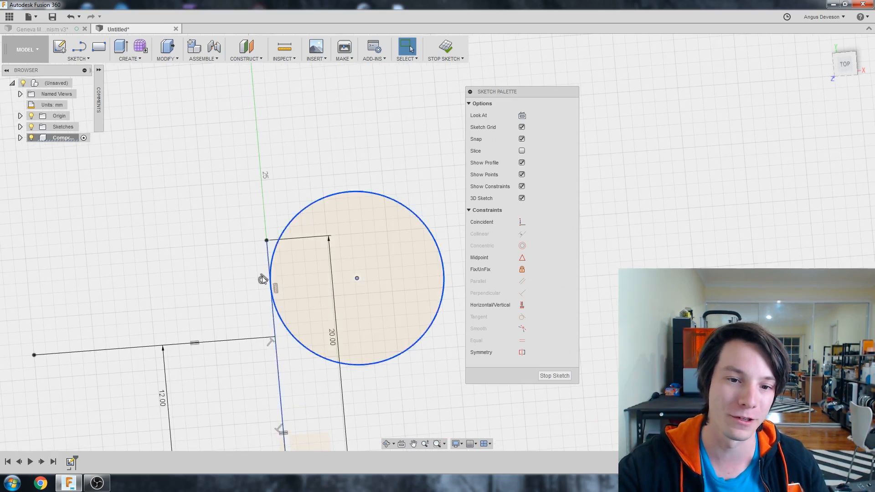
mouse_move(356, 279)
left_mouse_down()
mouse_move(403, 212)
mouse_move(404, 196)
mouse_move(376, 236)
mouse_move(393, 199)
left_mouse_up()
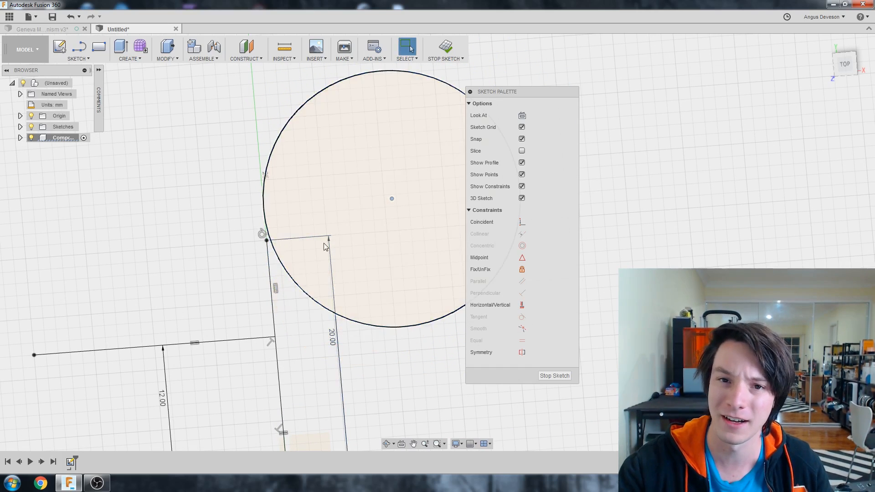
scroll(341, 239, "down", 2)
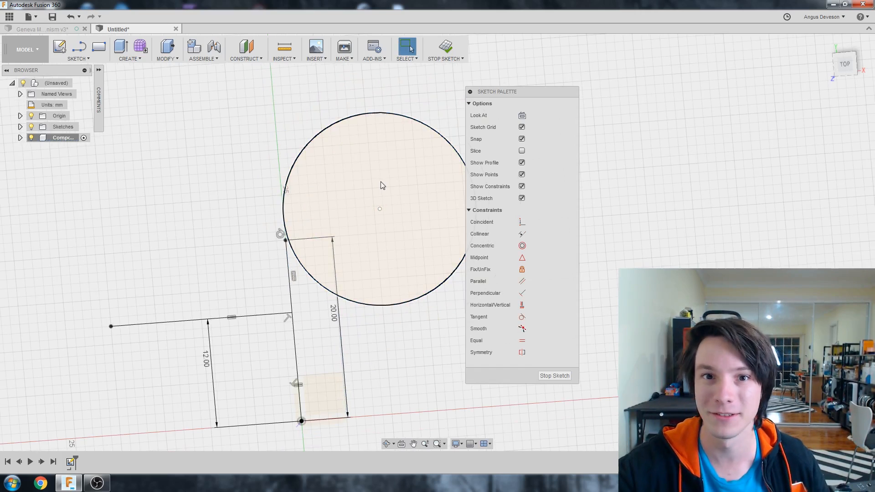
scroll(381, 185, "up", 2)
Make the circle's edge coincident with the top-left corner point and snap its centre onto the arm's end.
left_click(522, 225)
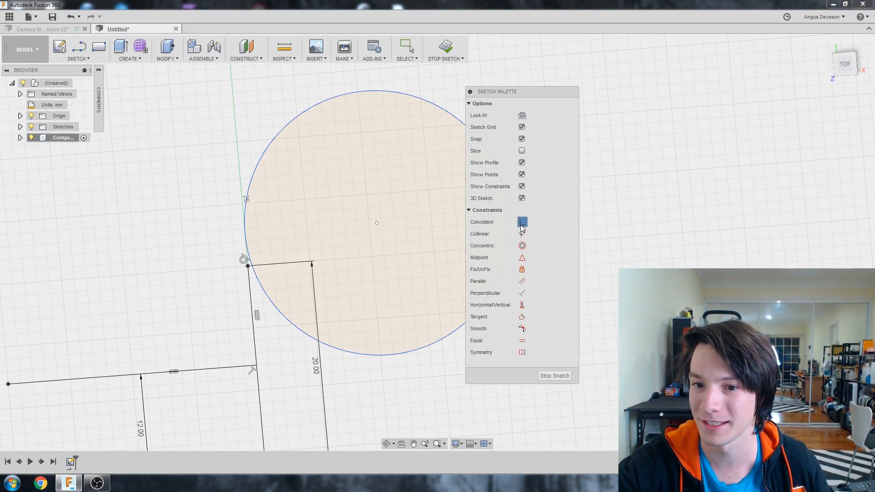
left_click(249, 200)
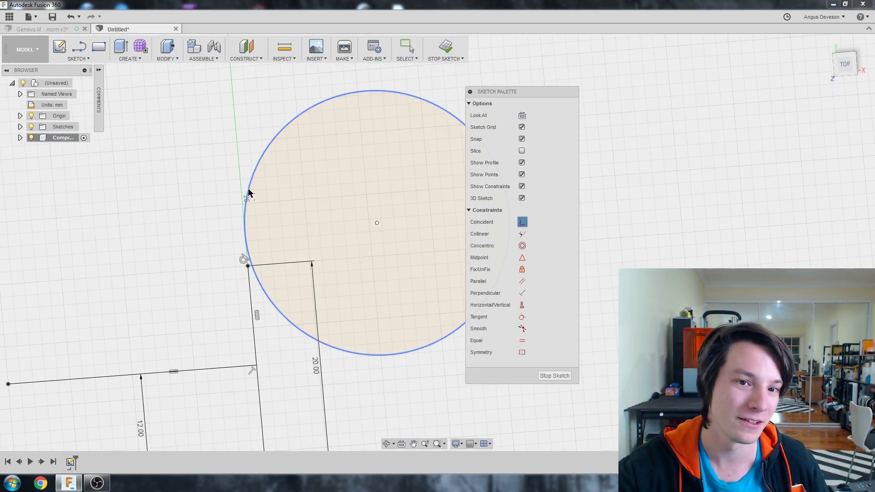
left_click(247, 265)
key("Escape")
scroll(358, 244, "down", 2)
mouse_move(376, 256)
left_mouse_down()
mouse_move(322, 248)
mouse_move(400, 252)
left_mouse_up()
left_click_drag(340, 275, 326, 259)
scroll(386, 274, "down", 2)
scroll(433, 286, "up", 3)
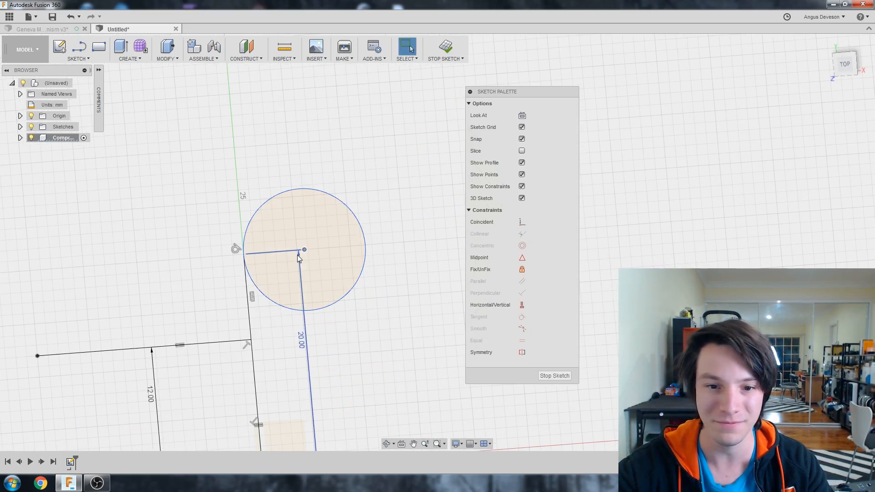
Dimension the circle to a 20 mm diameter, placed above it.
key("d")
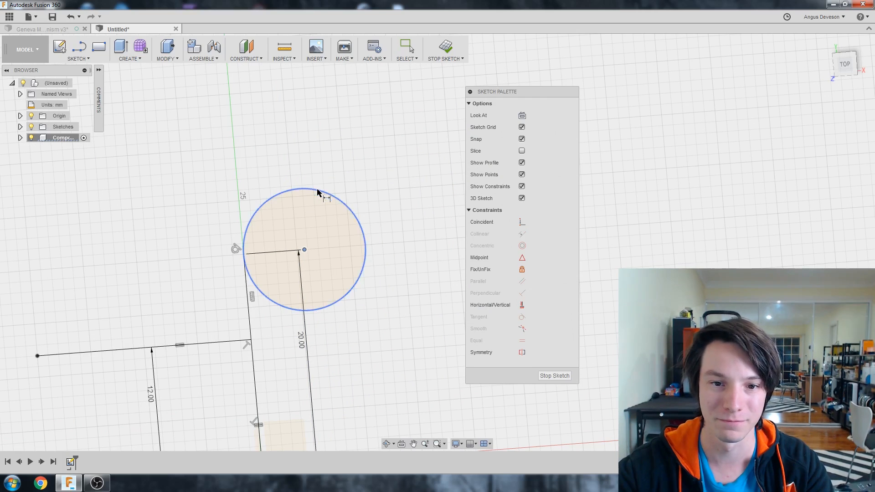
left_click(332, 194)
left_click(344, 172)
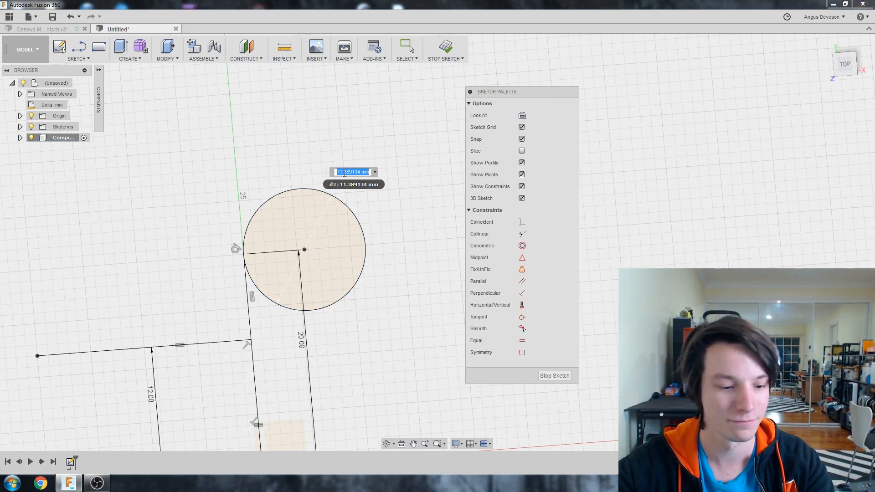
type("20")
key("Return")
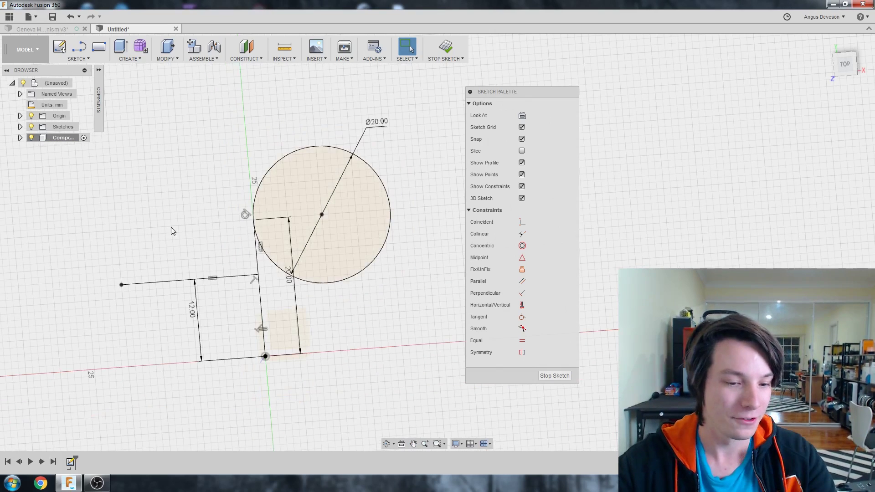
middle_click_drag(172, 227, 217, 219)
scroll(205, 195, "down", 2)
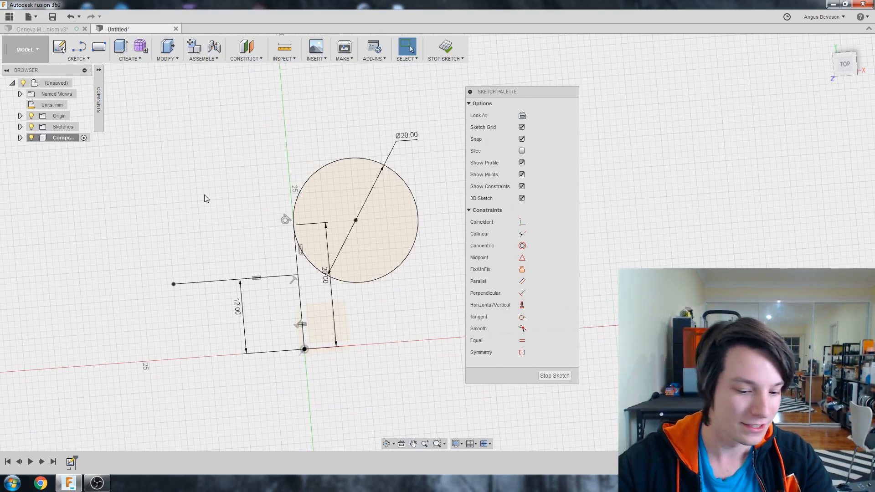
Draw two free-standing slanted lines above-left of the circle with the Line tool.
key("l")
left_click(175, 203)
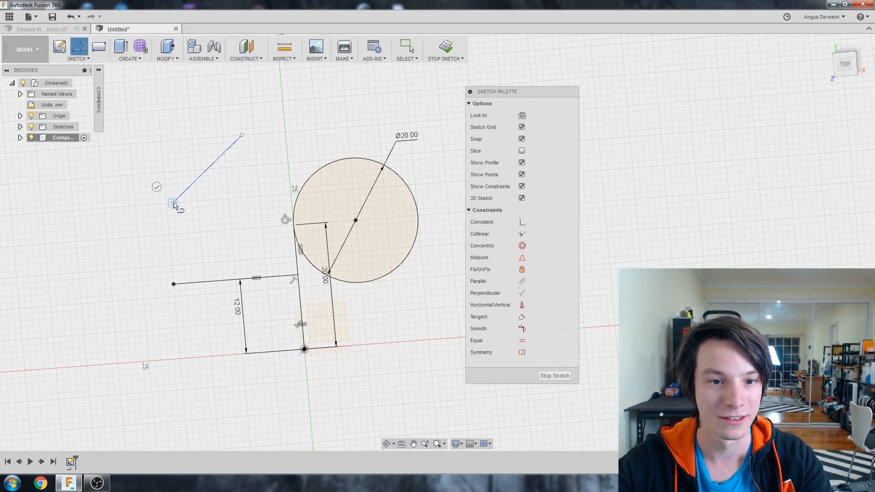
key("Escape")
key("l")
left_click(296, 126)
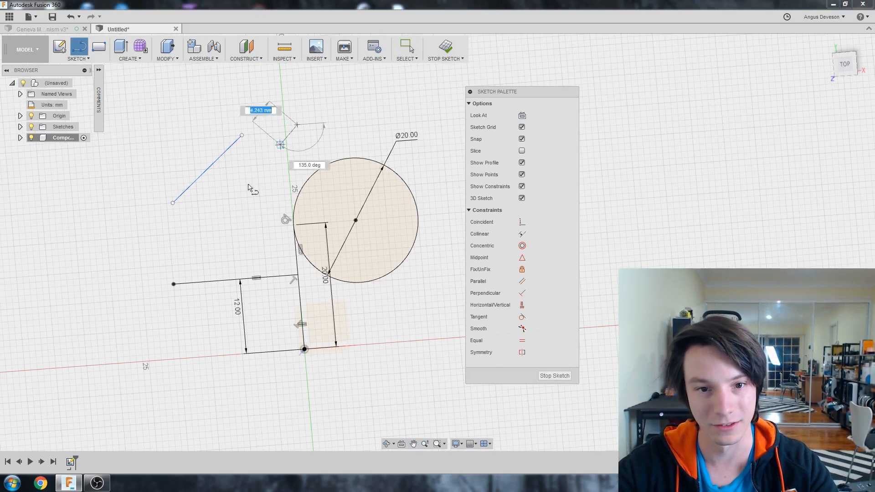
left_click(236, 210)
key("Escape")
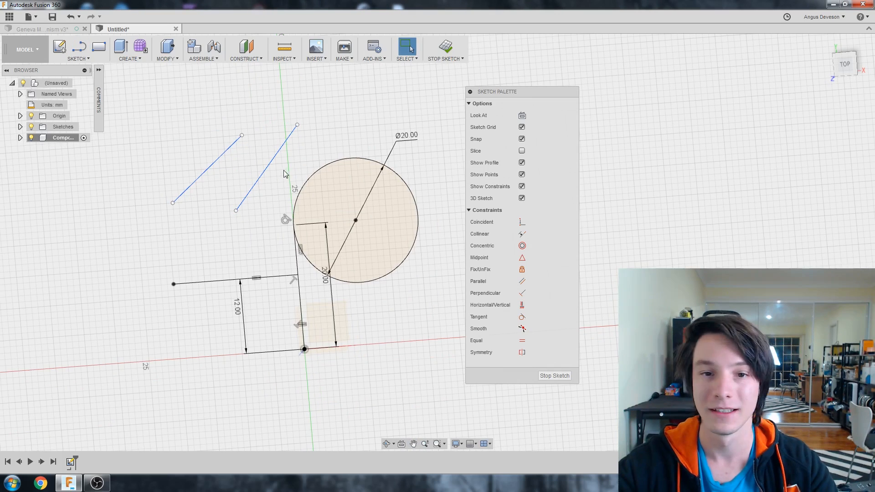
scroll(284, 174, "up", 2)
scroll(273, 205, "up", 2)
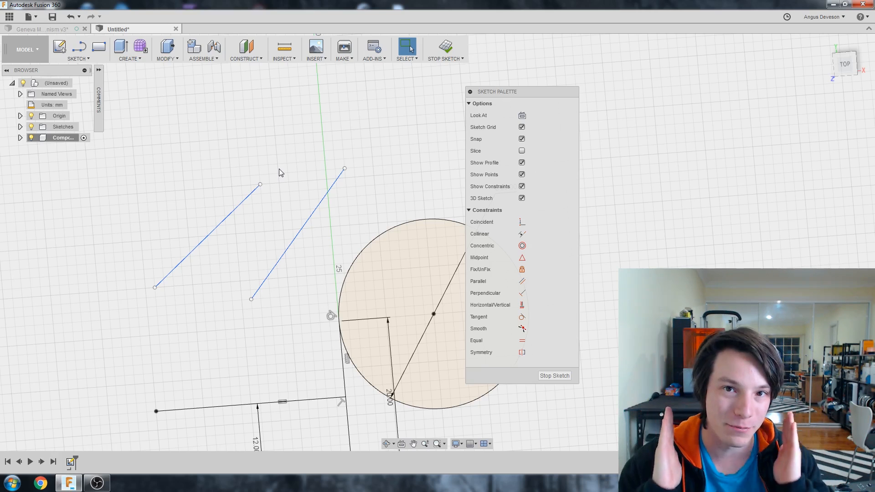
scroll(179, 185, "up", 2)
scroll(294, 188, "down", 1)
scroll(246, 214, "down", 1)
Apply a Parallel constraint between the right and left slanted lines.
left_click(246, 213)
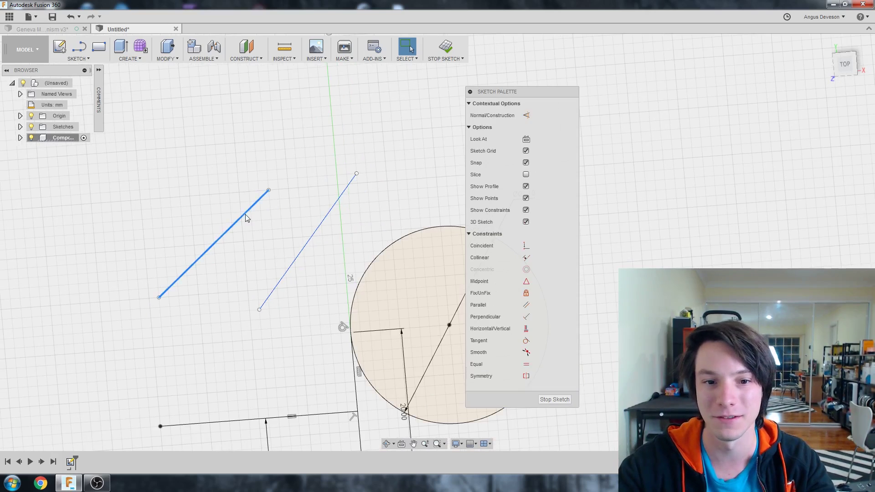
left_click(289, 164)
left_click(519, 286)
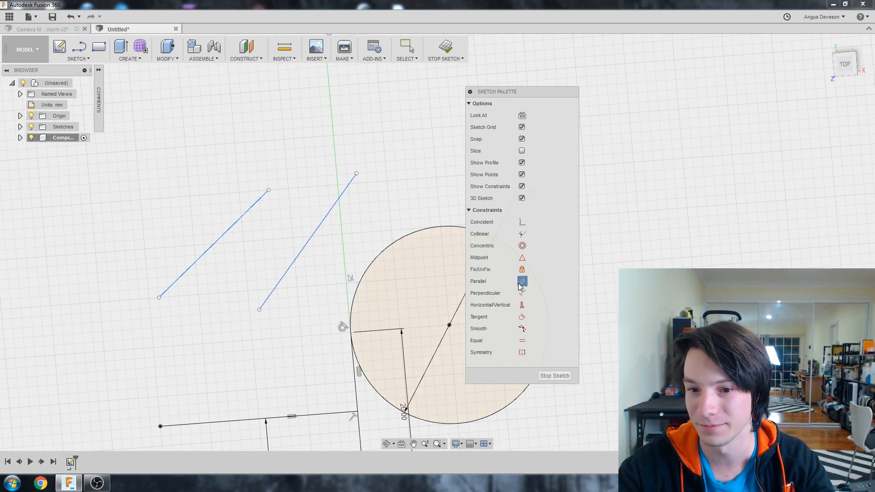
left_click(326, 220)
left_click(247, 212)
key("Escape")
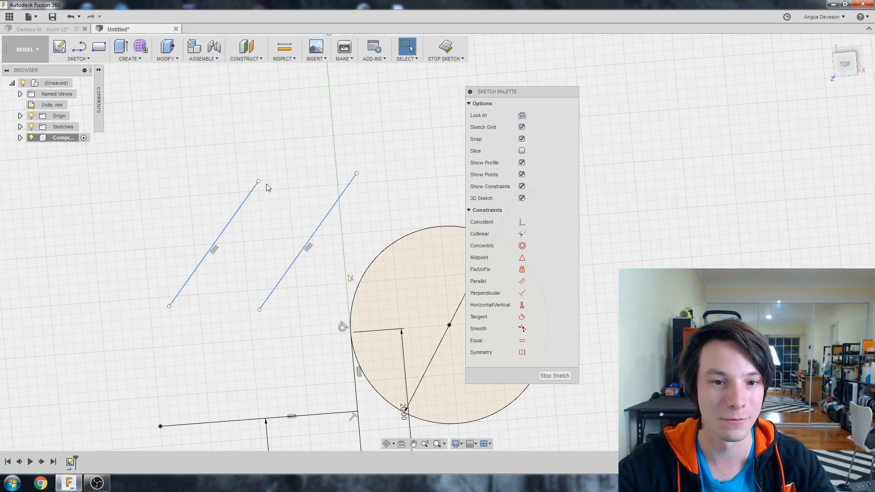
Drag the line ends to test the parallel link, then undo the constraint.
mouse_move(258, 181)
left_mouse_down()
mouse_move(289, 140)
mouse_move(303, 174)
left_mouse_up()
left_click_drag(259, 308, 254, 324)
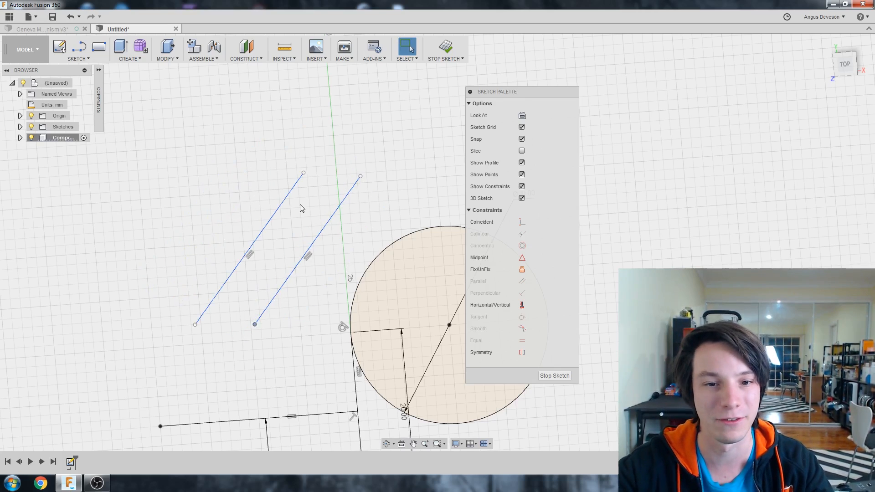
left_click(283, 202)
left_click(339, 205)
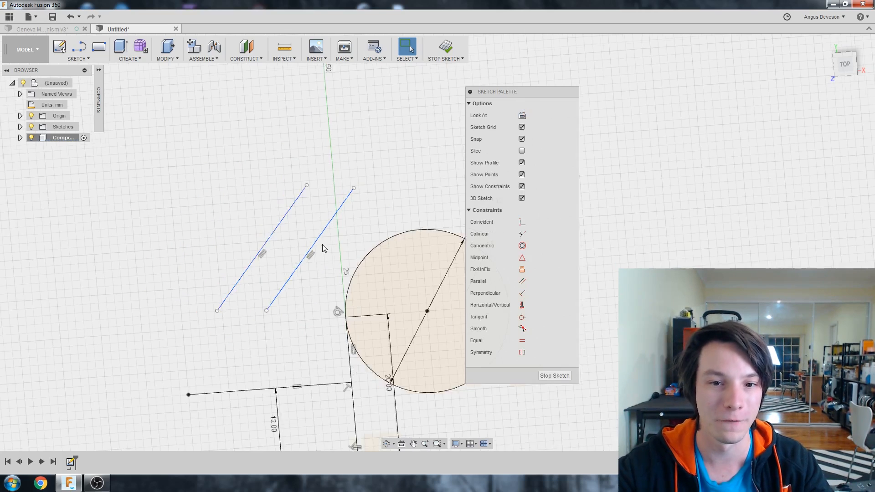
scroll(341, 205, "down", 2)
scroll(407, 146, "up", 2)
scroll(407, 145, "up", 1)
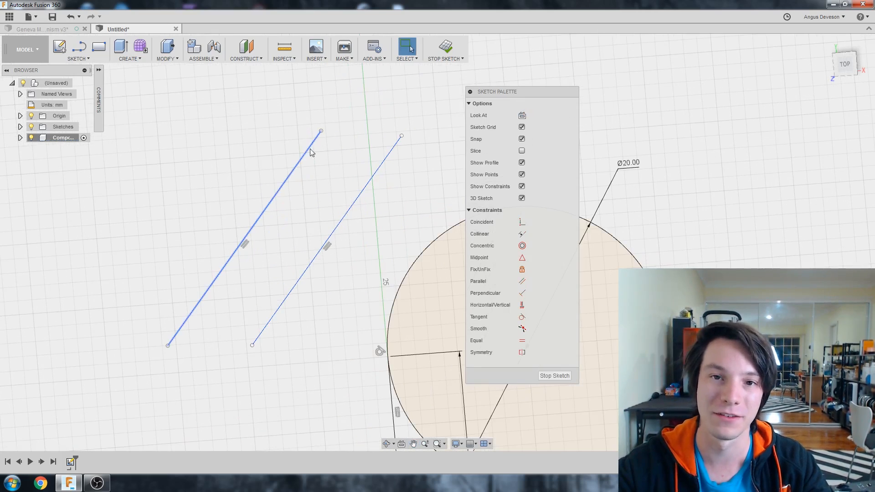
scroll(231, 186, "down", 2)
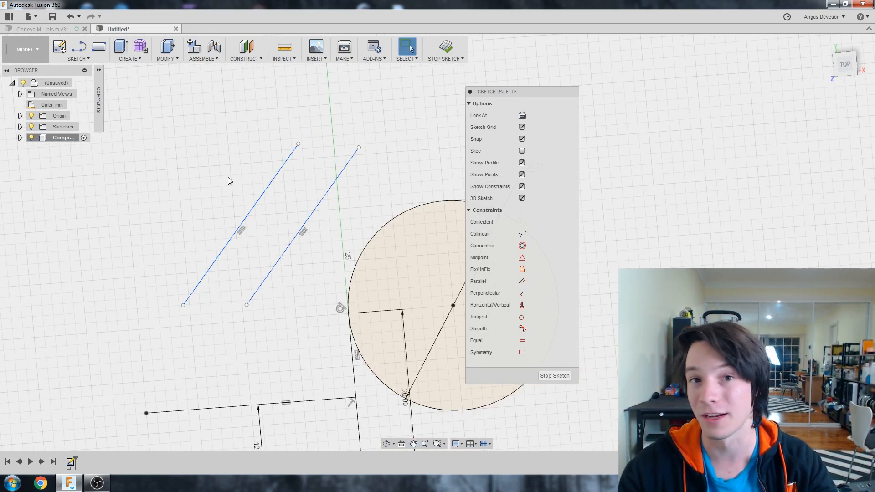
key("ctrl+z")
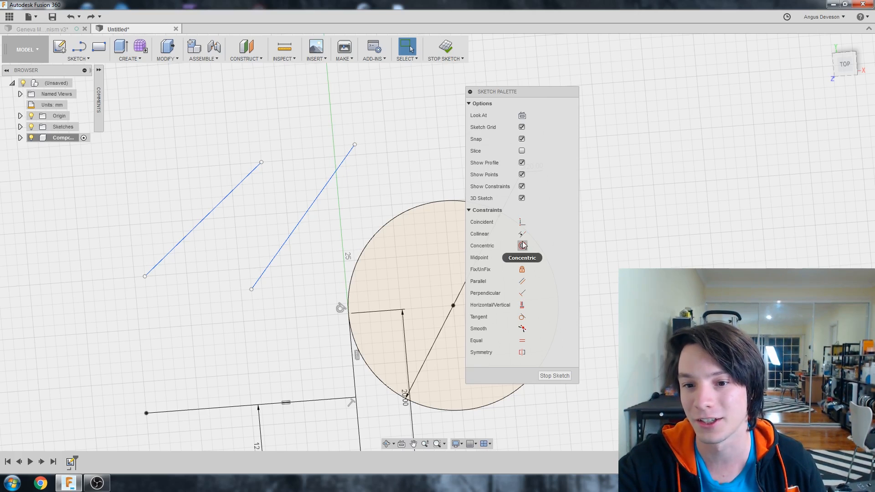
Make the right slanted line collinear with the left one.
left_click(523, 235)
left_click(240, 180)
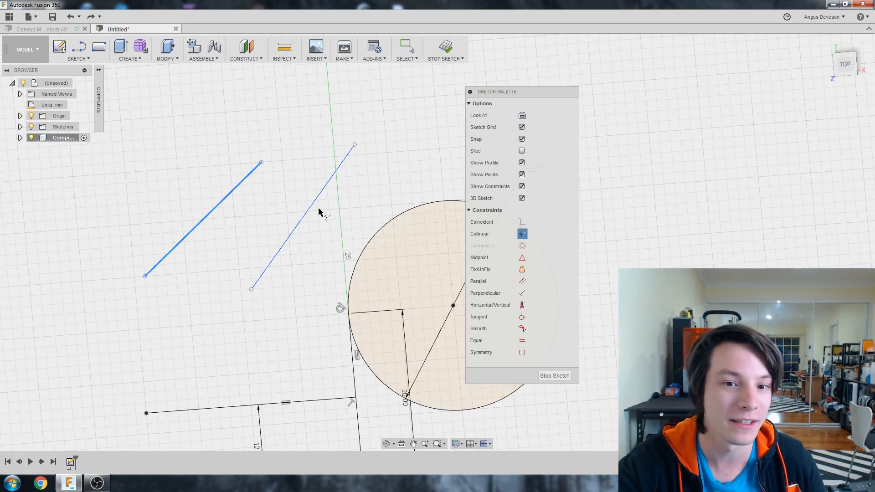
left_click(319, 193)
scroll(167, 162, "up", 2)
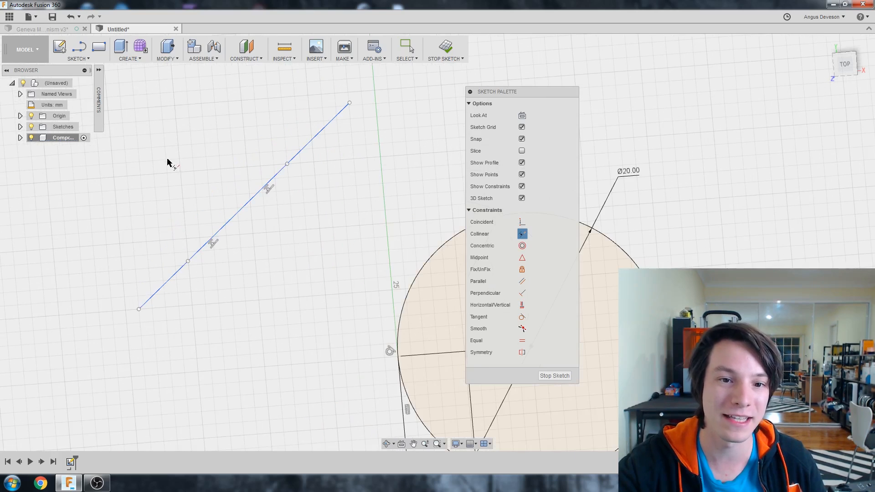
scroll(132, 291, "down", 2)
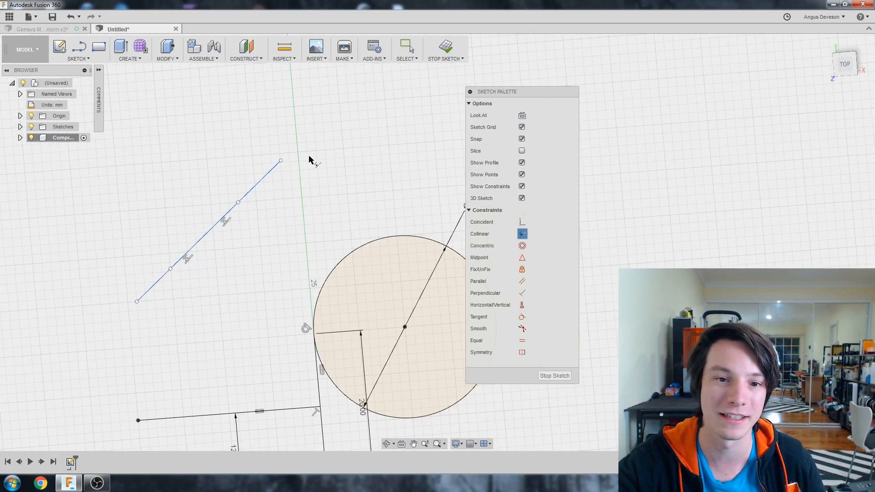
scroll(219, 238, "down", 1)
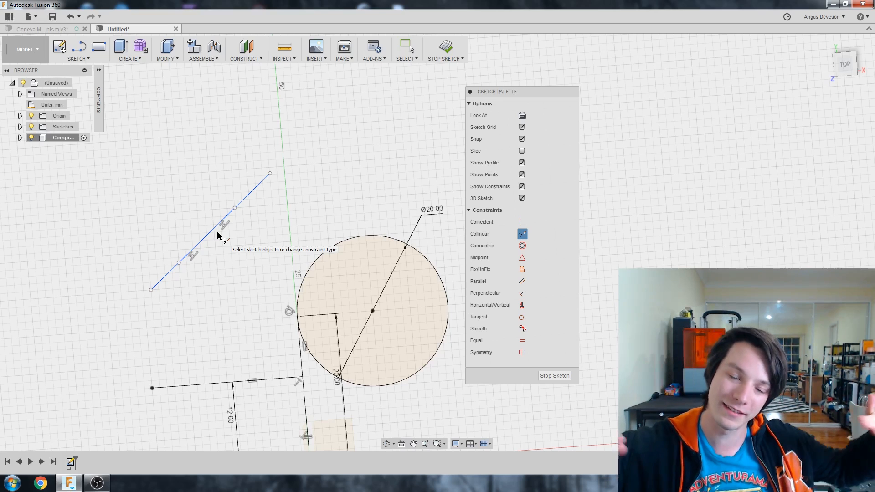
key("Escape")
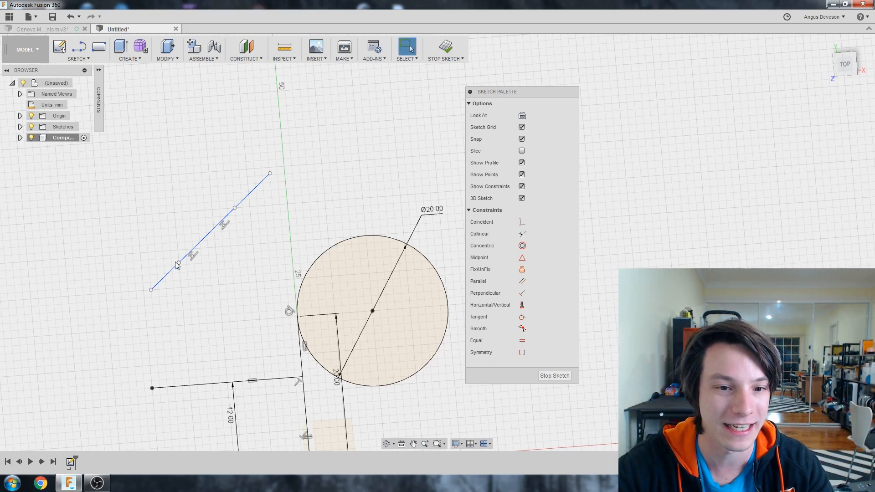
Slide the collinear segments along their shared line, the long one down toward the lower sketch.
left_click_drag(177, 265, 209, 288)
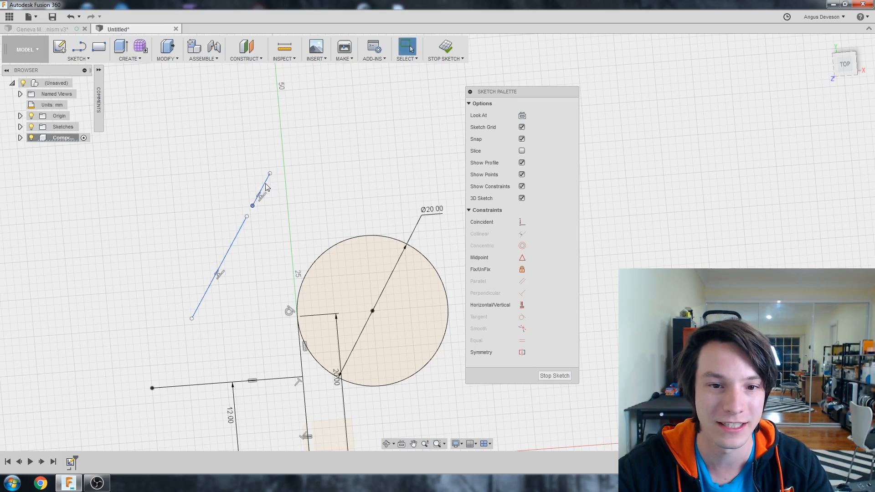
left_click_drag(267, 189, 320, 127)
left_click(229, 297)
left_click_drag(233, 287, 170, 346)
key("Escape")
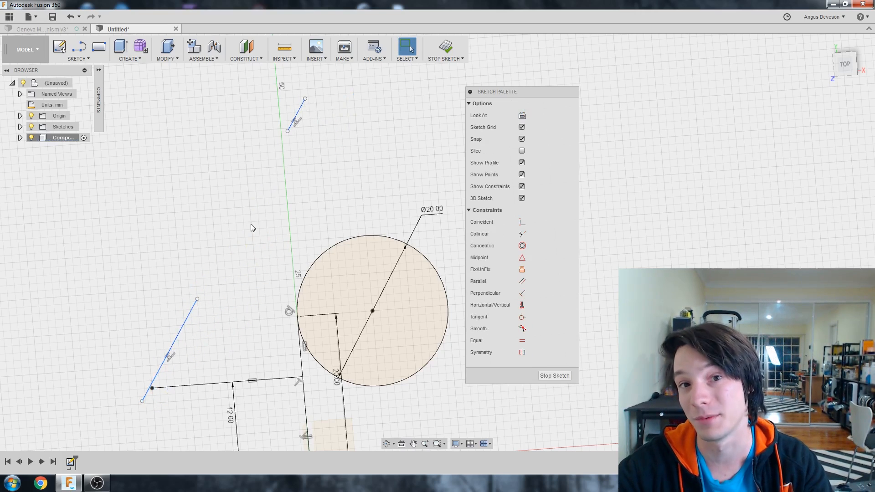
scroll(196, 328, "down", 2)
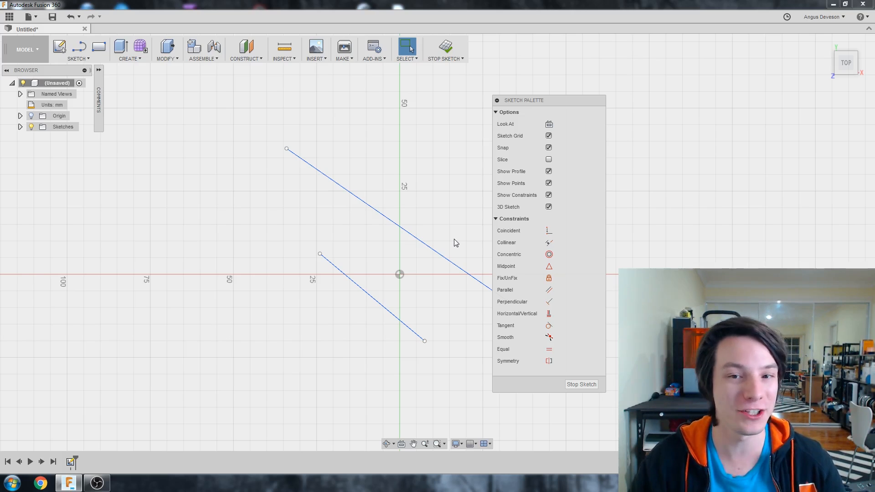
Reposition the two practice lines closer together near the origin.
left_click_drag(431, 246, 393, 221)
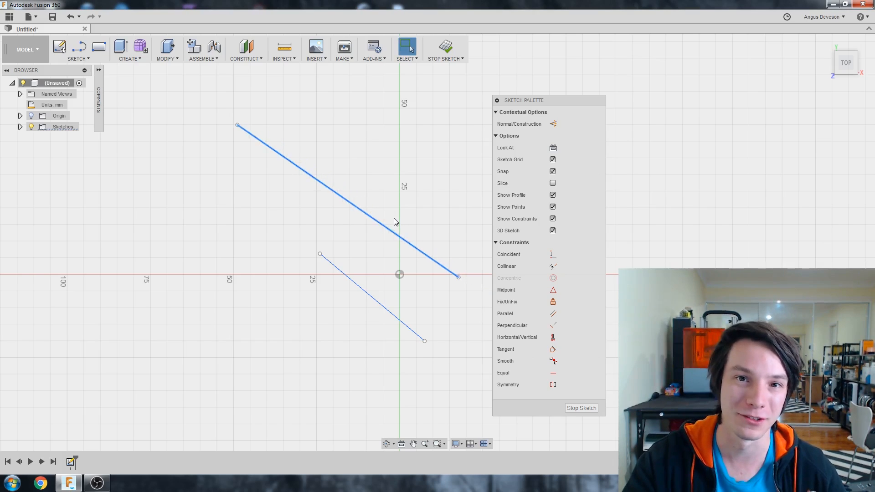
left_click(401, 210)
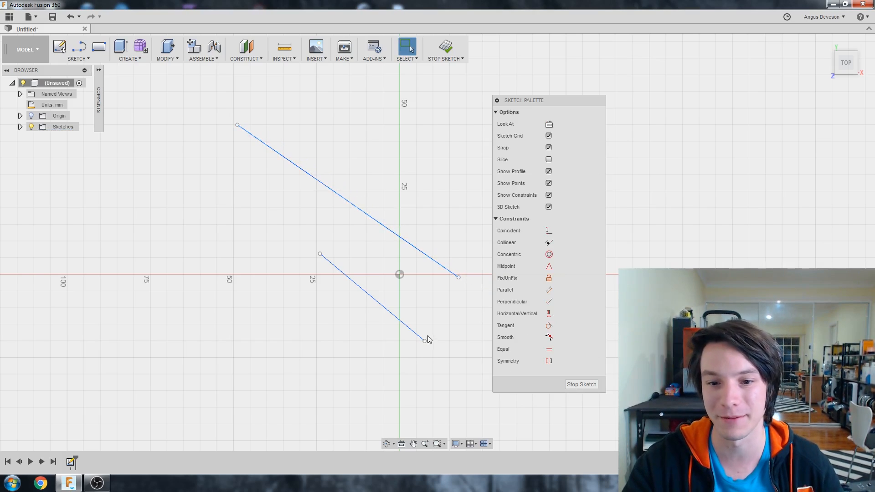
mouse_move(410, 321)
left_mouse_down()
mouse_move(280, 271)
mouse_move(322, 240)
mouse_move(322, 225)
mouse_move(285, 251)
left_mouse_up()
left_click(294, 268)
left_click(271, 215)
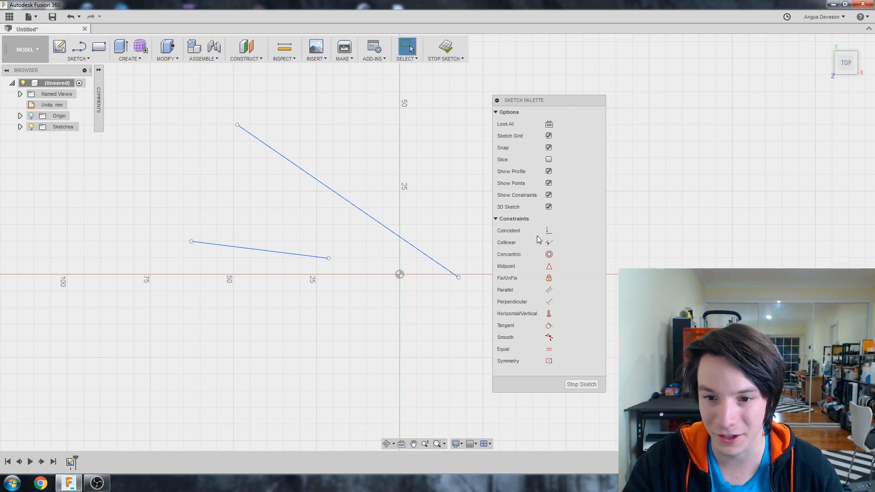
Constrain the upper line's midpoint to the lower line's right endpoint and swing it to test.
left_click(550, 265)
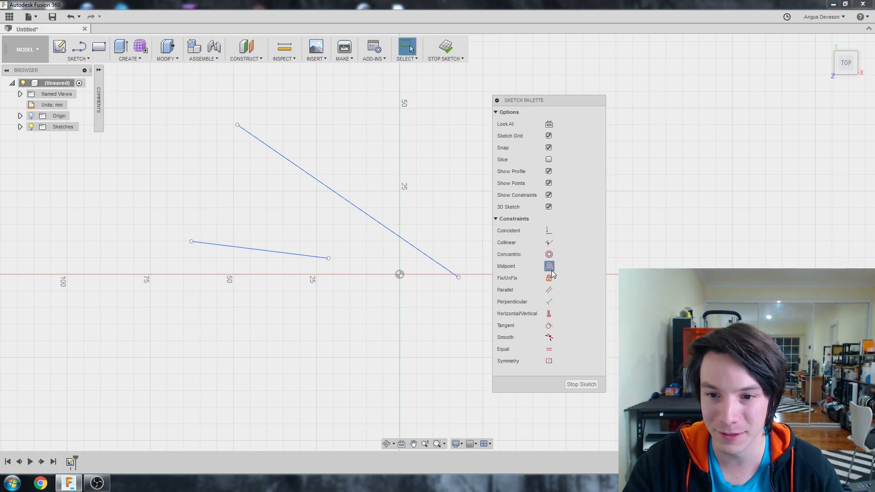
left_click(329, 258)
left_click(328, 186)
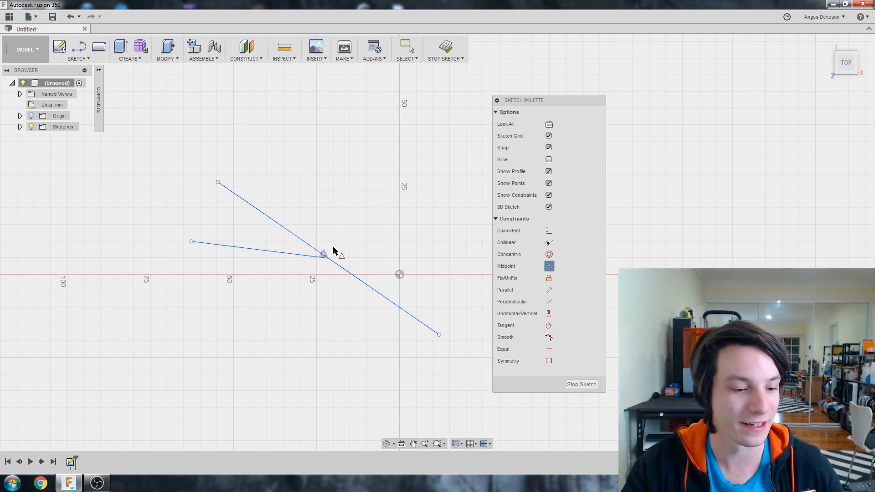
key("Escape")
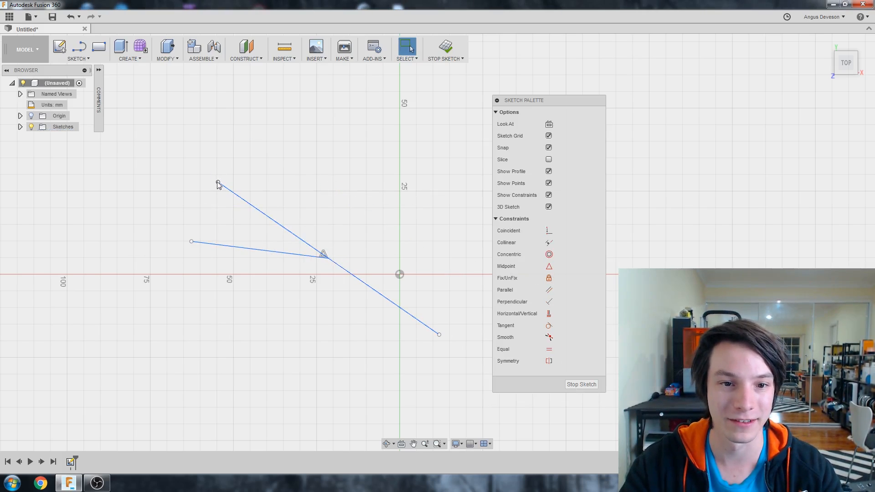
left_click_drag(217, 185, 399, 183)
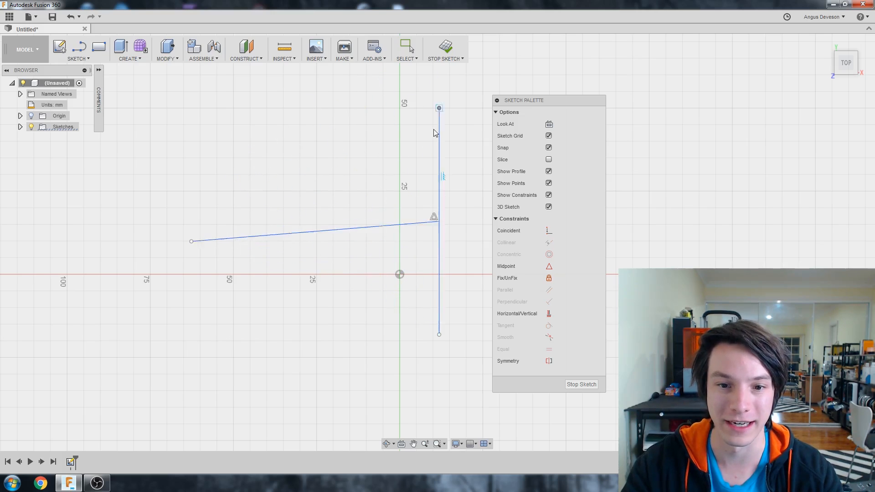
left_click_drag(398, 182, 292, 130)
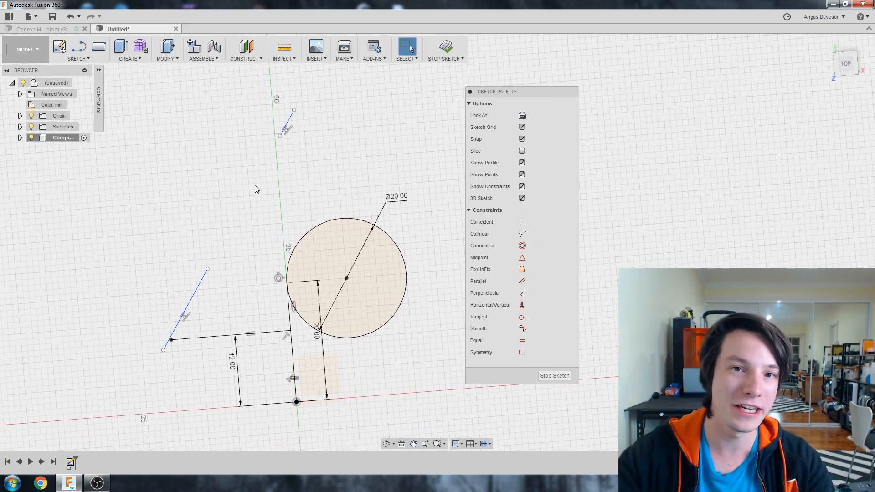
Delete the stray short slanted line and level the view.
left_click(288, 122)
key("Delete")
mouse_move(199, 287)
middle_mouse_down("shift")
mouse_move(264, 268)
mouse_move(266, 248)
middle_mouse_up("shift")
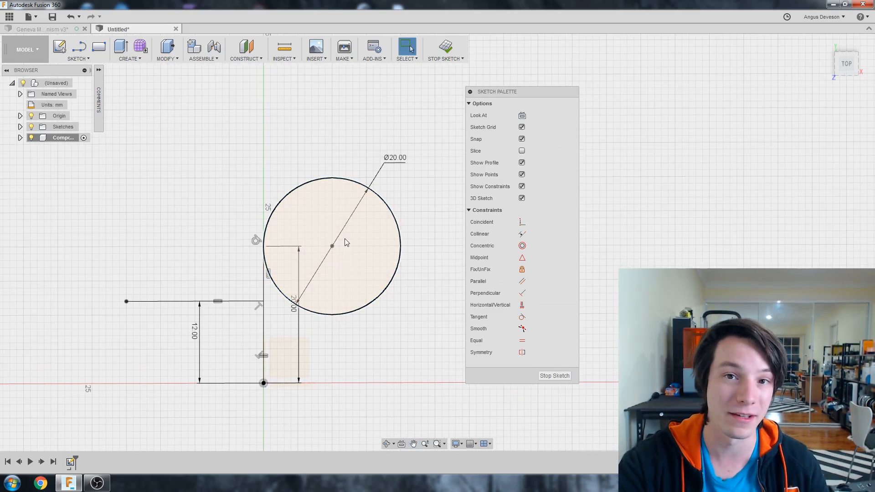
Mirror the Ø20 circle across the vertical line to create its left twin.
left_click(68, 61)
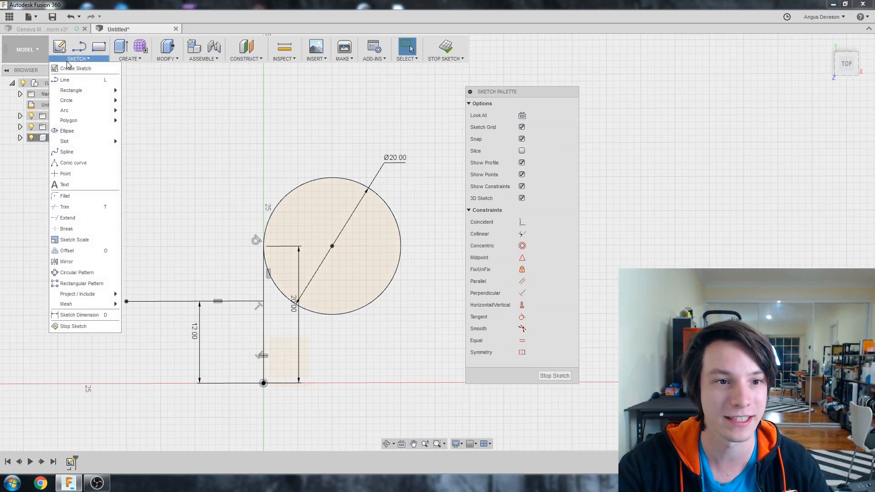
left_click(88, 262)
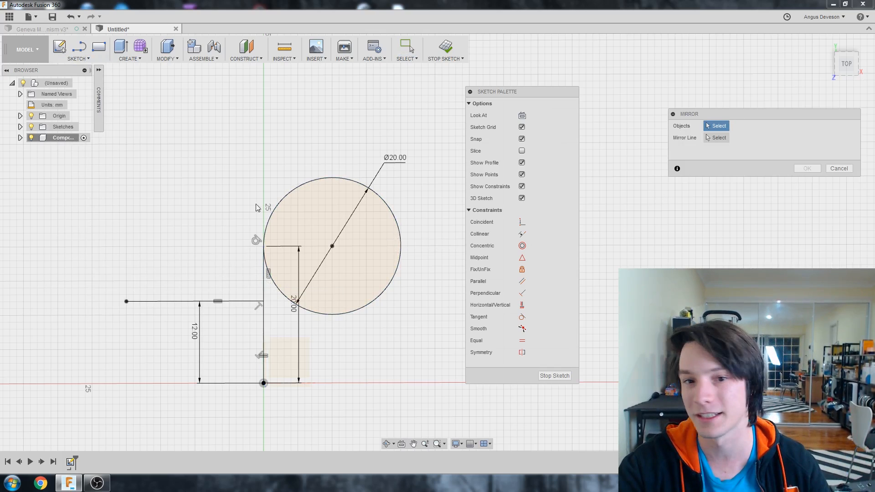
left_click(337, 176)
left_click_drag(739, 118, 645, 75)
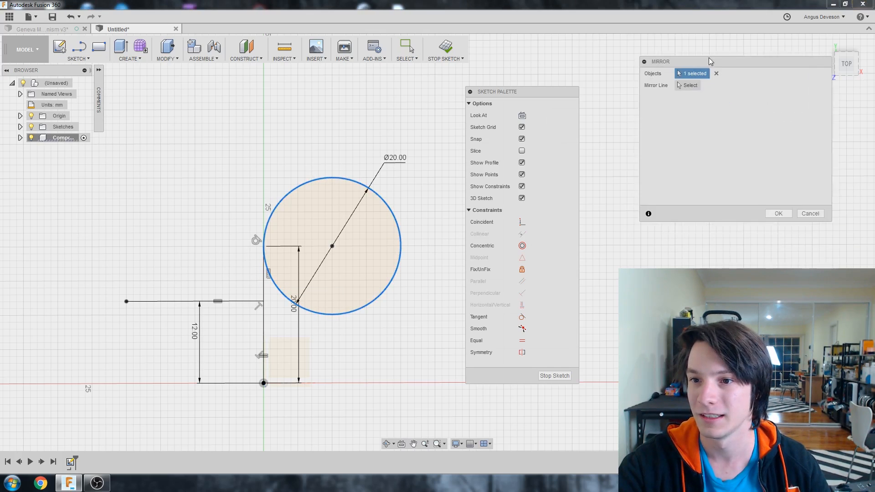
left_click(263, 284)
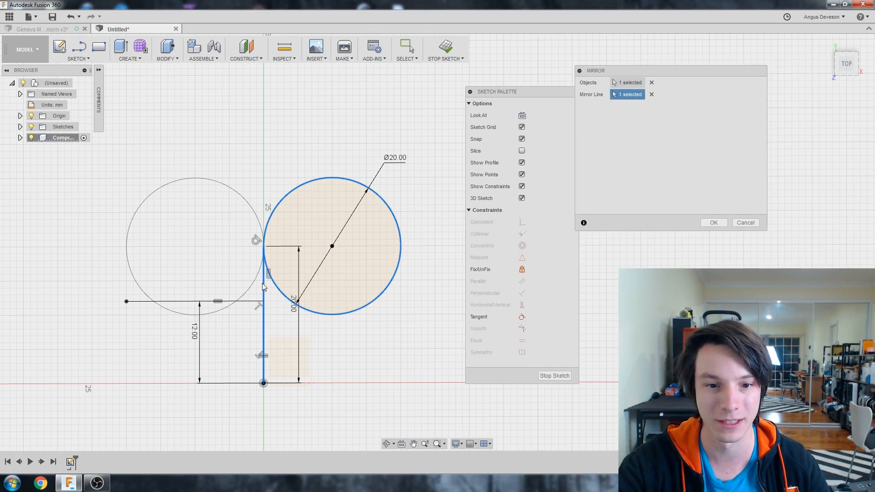
left_click(715, 222)
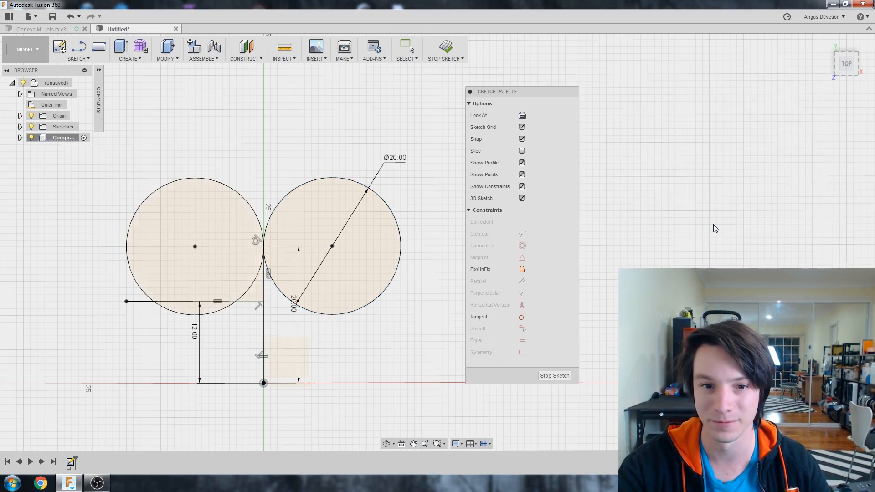
scroll(171, 227, "up", 2)
scroll(172, 228, "up", 2)
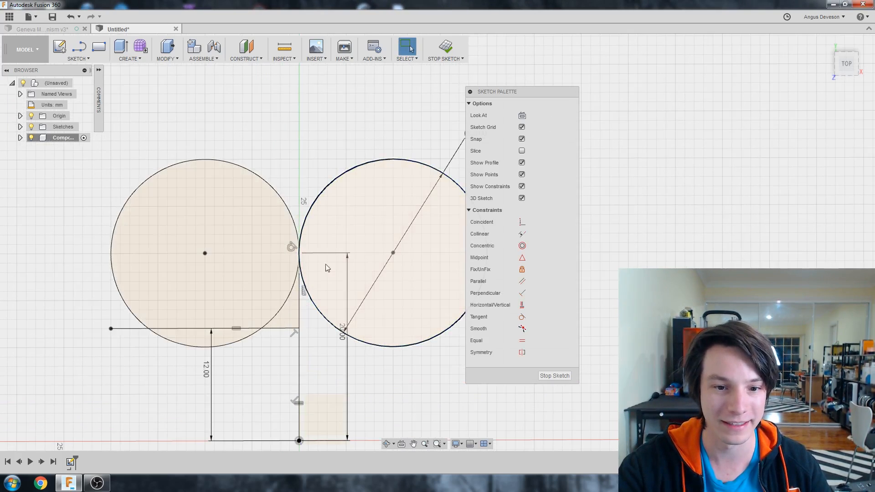
scroll(312, 287, "down", 2)
scroll(407, 301, "up", 2)
scroll(255, 270, "down", 2)
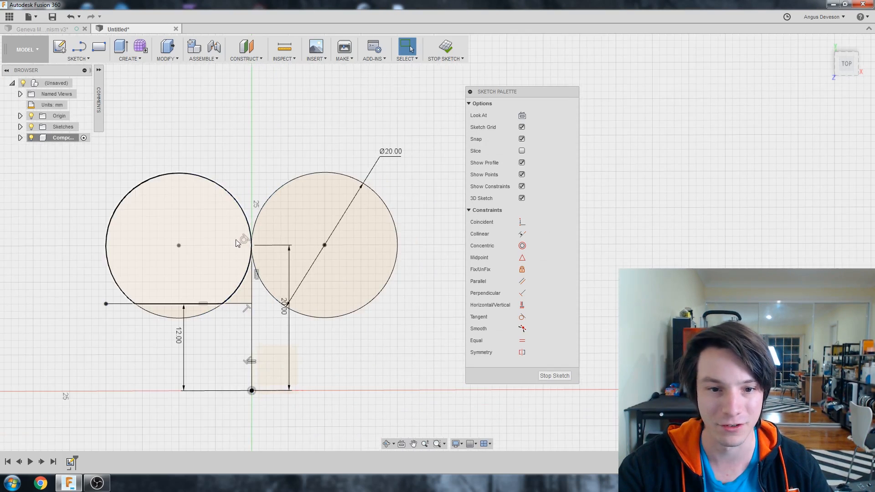
double_click(386, 156)
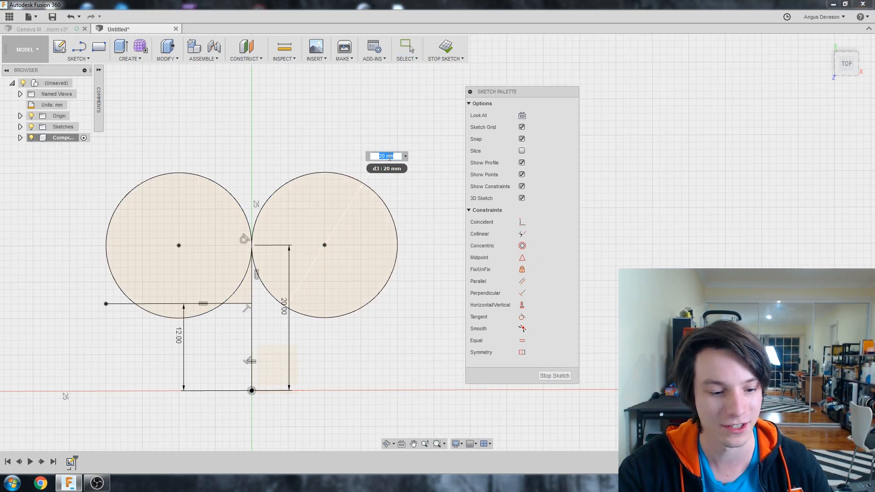
key("Return")
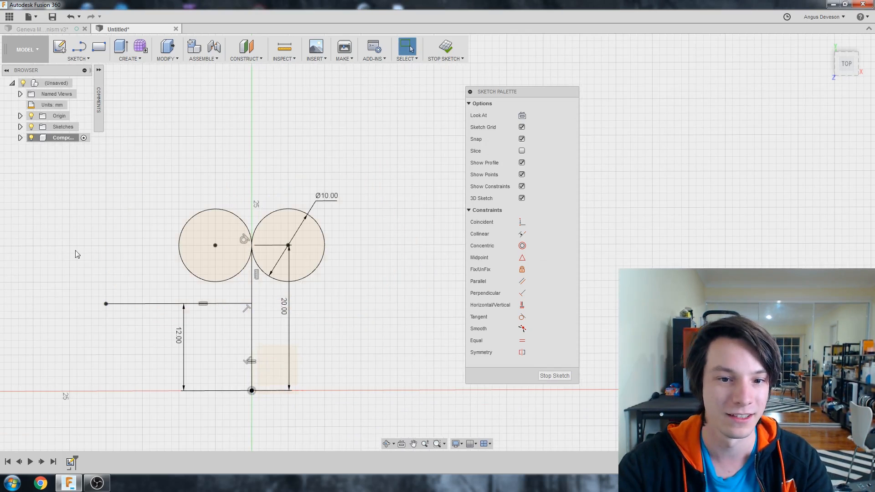
scroll(76, 260, "up", 2)
scroll(137, 232, "down", 2)
scroll(197, 192, "up", 1)
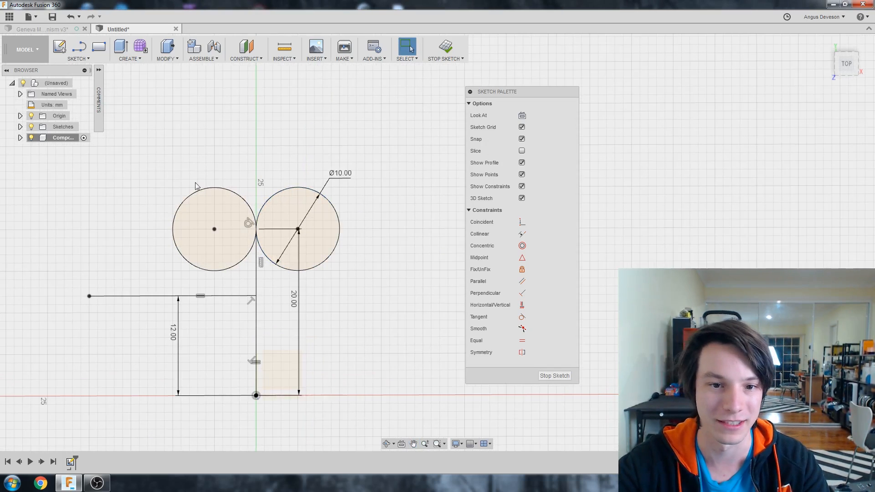
scroll(230, 208, "down", 1)
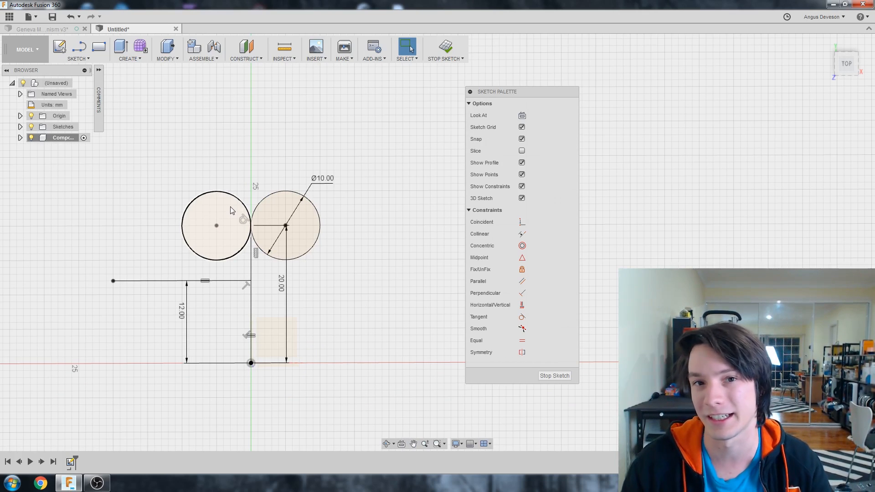
scroll(231, 210, "down", 1)
scroll(219, 190, "up", 1)
left_click(219, 190)
left_click(241, 140)
scroll(201, 207, "up", 1)
scroll(201, 207, "down", 1)
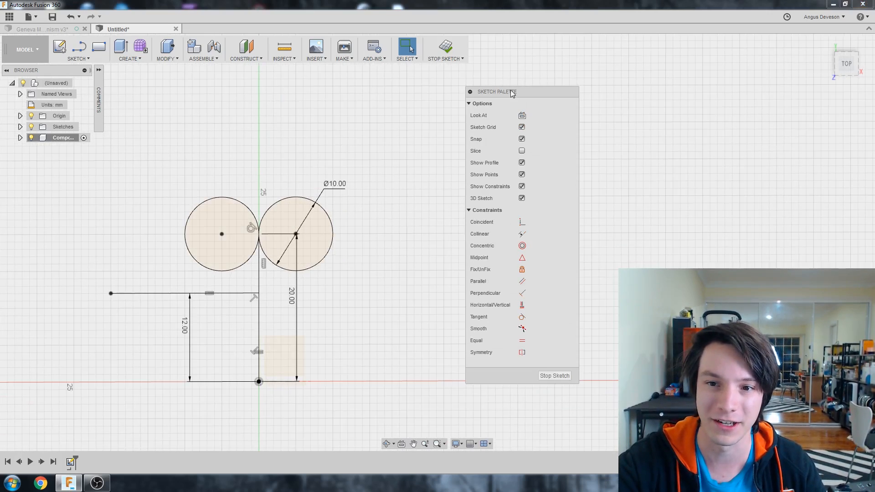
left_click_drag(514, 94, 479, 94)
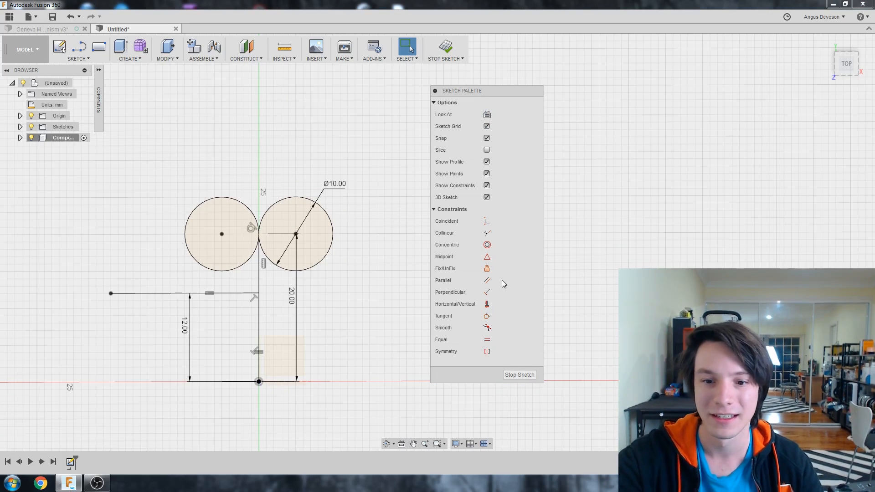
scroll(193, 182, "up", 1)
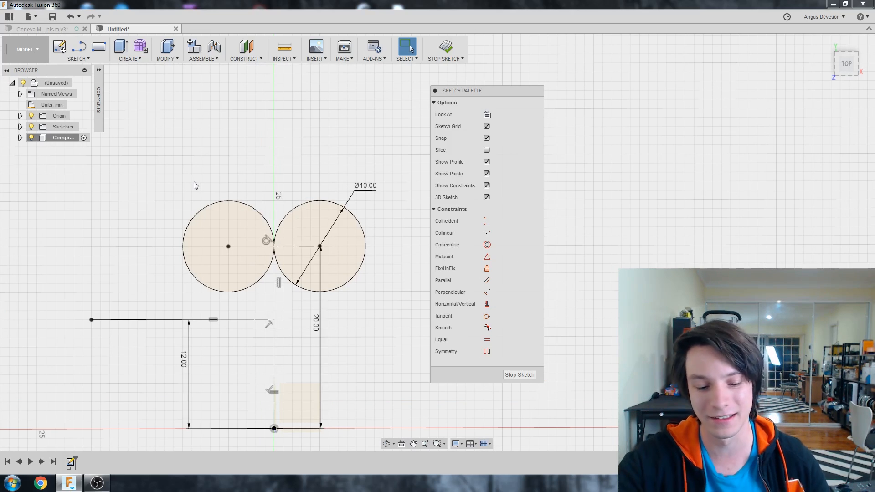
Draw a free circle above the sketch and drag its centre right and up.
key("c")
left_click(267, 87)
left_click(294, 142)
key("Escape")
middle_click_drag(292, 147, 240, 256)
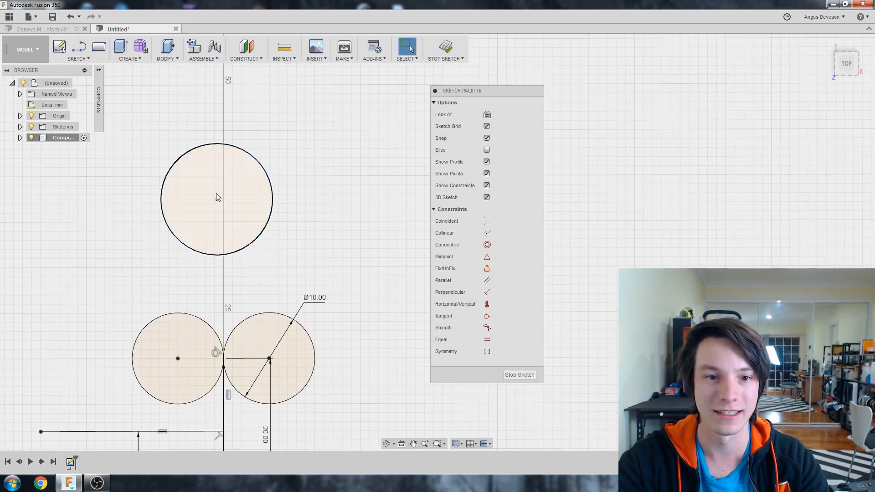
left_click(228, 202)
left_click_drag(228, 196, 279, 196)
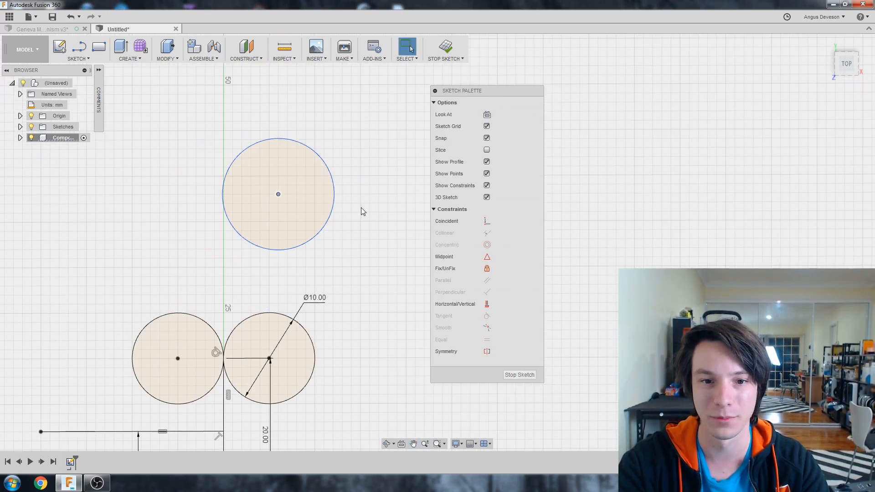
Fix the circle's centre, enlarge and lock it, then undo the fix and resize.
left_click(488, 269)
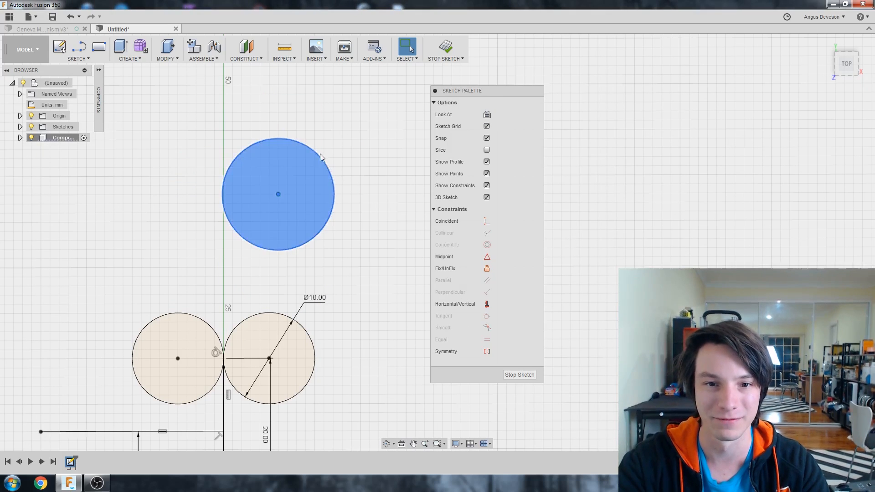
left_click_drag(319, 156, 325, 144)
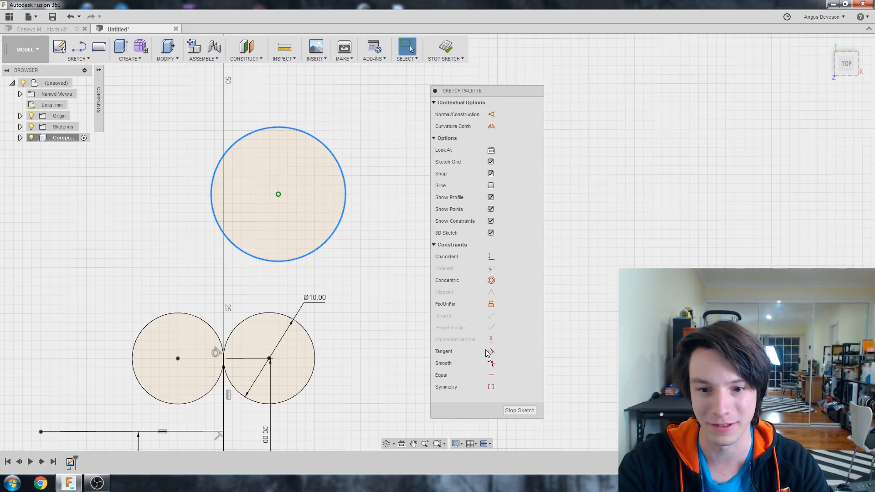
left_click(490, 301)
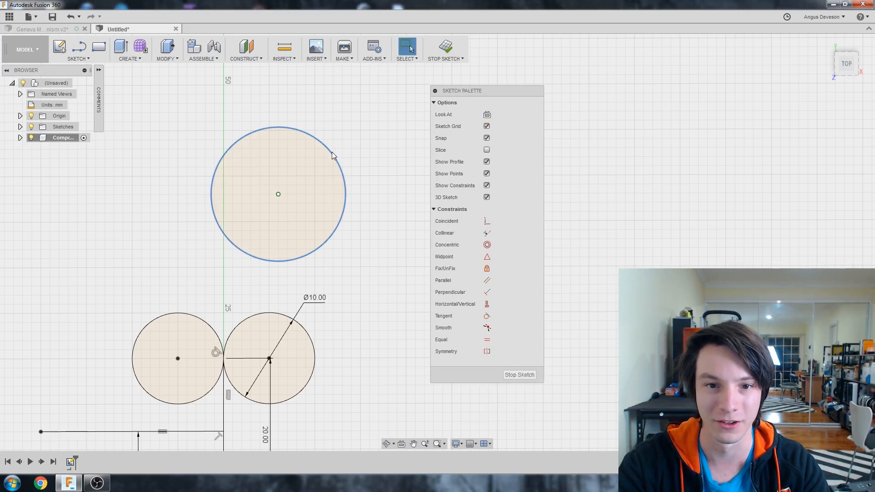
scroll(369, 157, "up", 3)
scroll(342, 172, "down", 1)
scroll(362, 183, "up", 2)
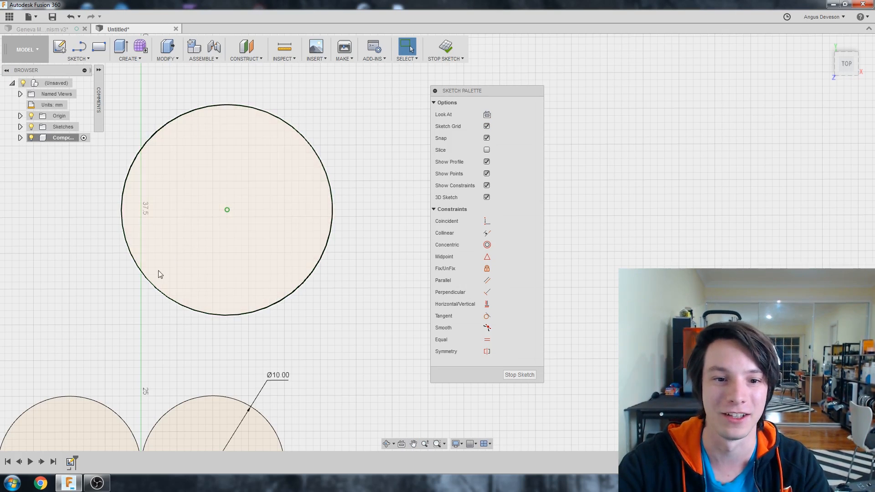
scroll(157, 270, "down", 2)
scroll(62, 236, "up", 1)
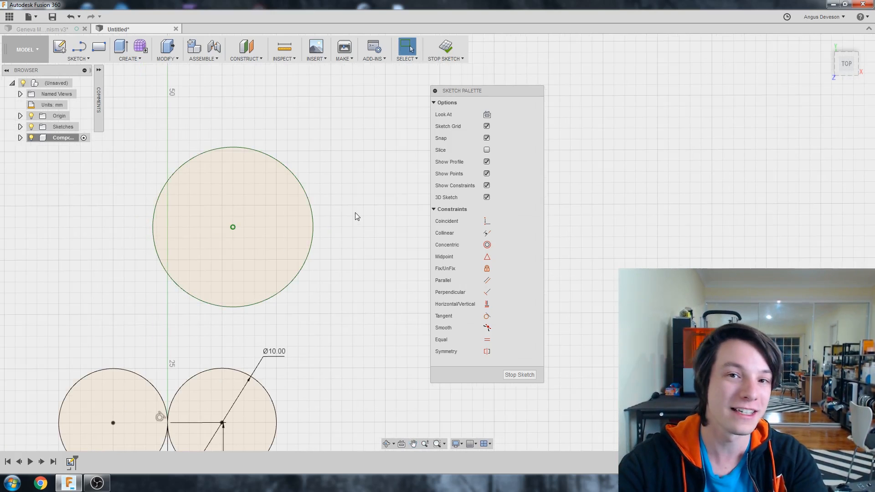
scroll(355, 216, "down", 1)
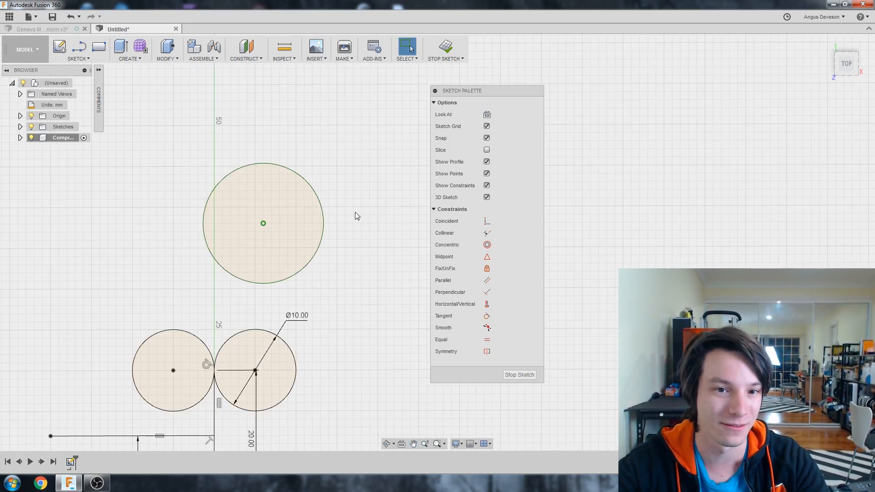
scroll(355, 216, "down", 1)
mouse_move(358, 205)
middle_mouse_down()
mouse_move(335, 165)
mouse_move(326, 196)
middle_mouse_up()
scroll(335, 164, "up", 1)
scroll(334, 164, "down", 1)
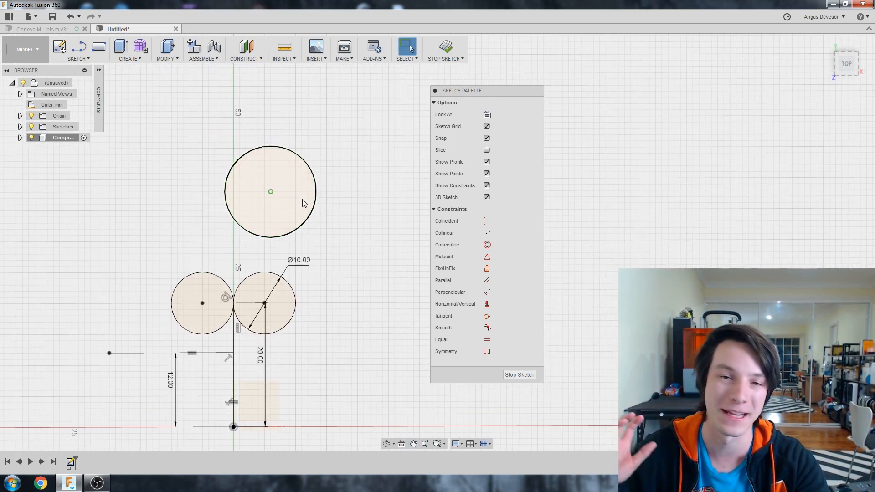
key("ctrl+z")
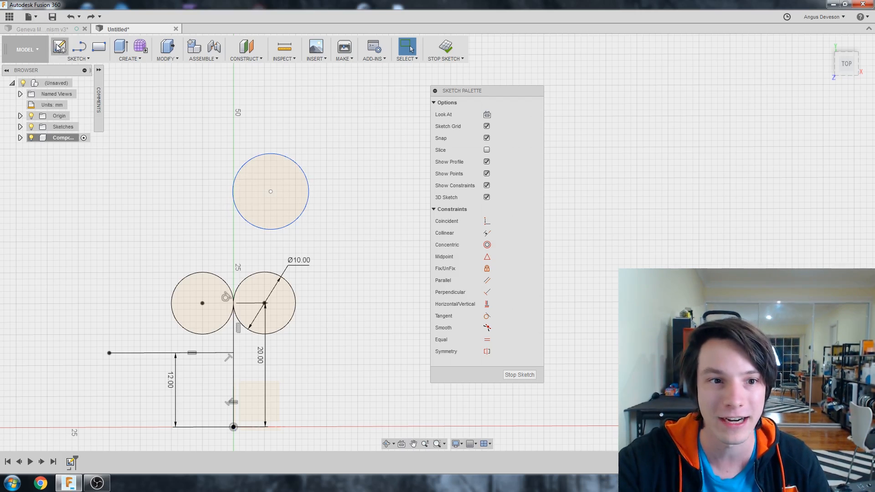
Draw a five-point wavy spline above the two circles.
left_click(77, 58)
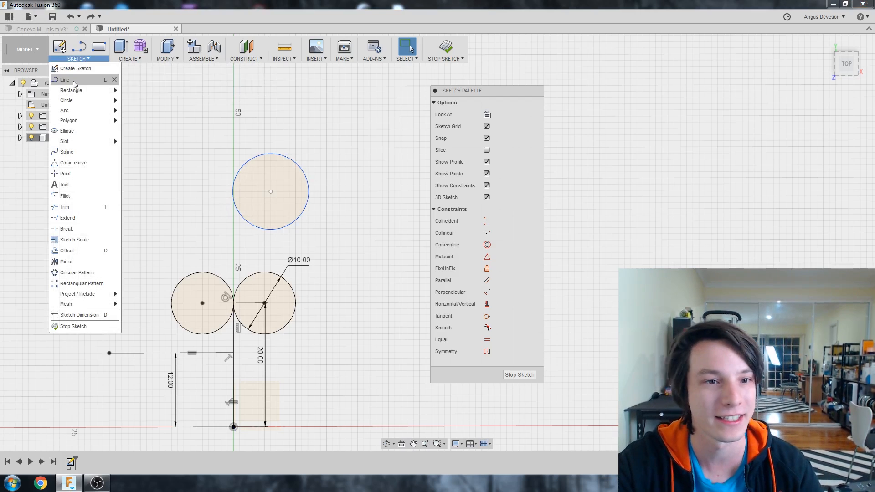
left_click(67, 151)
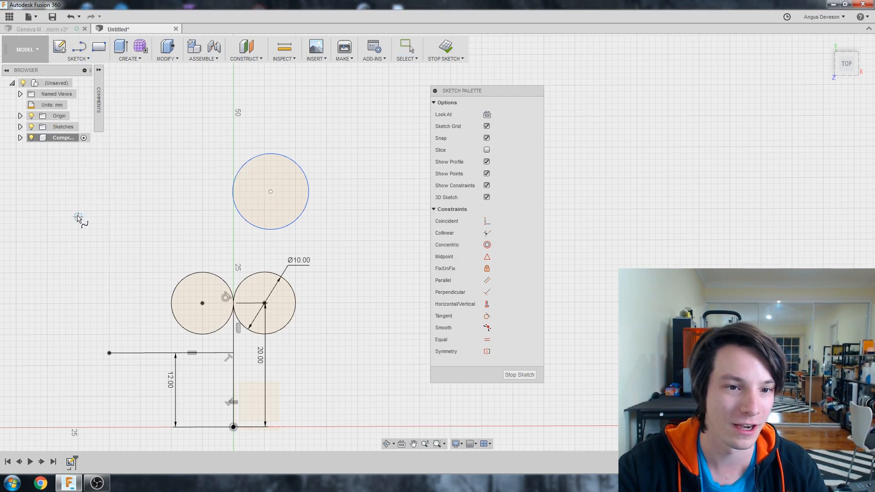
left_click(78, 216)
left_click(159, 130)
left_click(203, 198)
left_click(276, 111)
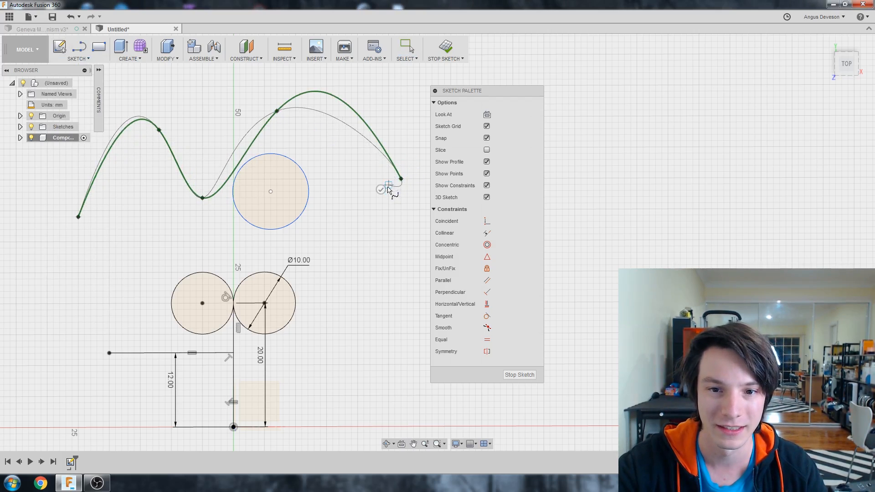
double_click(400, 179)
scroll(223, 159, "down", 2)
scroll(222, 152, "up", 1)
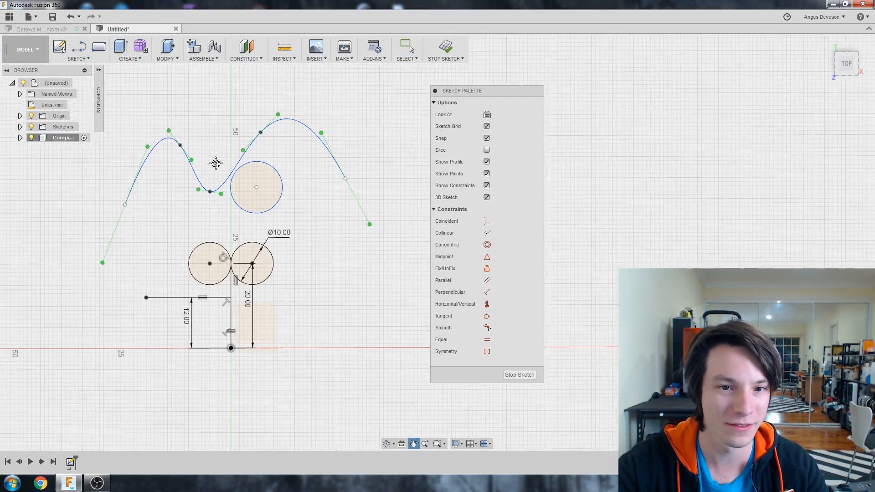
scroll(203, 143, "up", 1)
Flatten the spline's left hump and reshape its dip with the tangent handles.
left_click(274, 170)
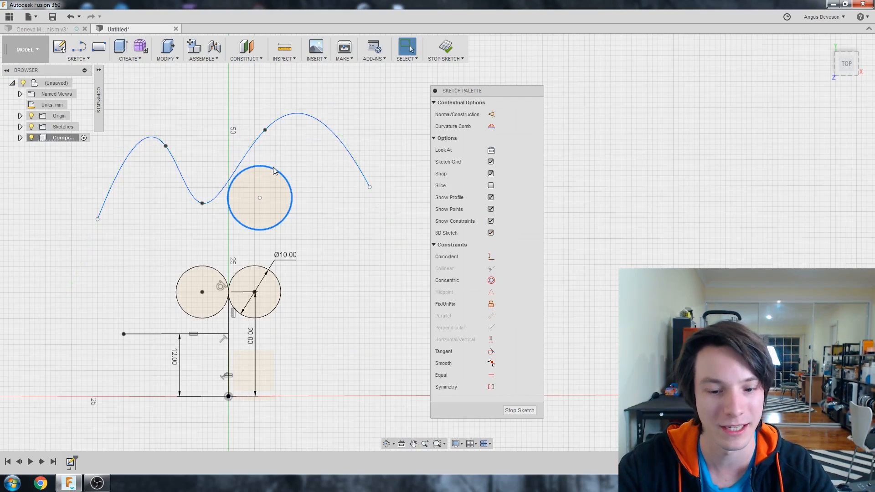
left_click(263, 158)
left_click(171, 150)
mouse_move(167, 148)
left_mouse_down()
mouse_move(118, 172)
mouse_move(131, 174)
mouse_move(167, 144)
left_mouse_up()
left_click(206, 203)
left_click_drag(219, 206, 228, 203)
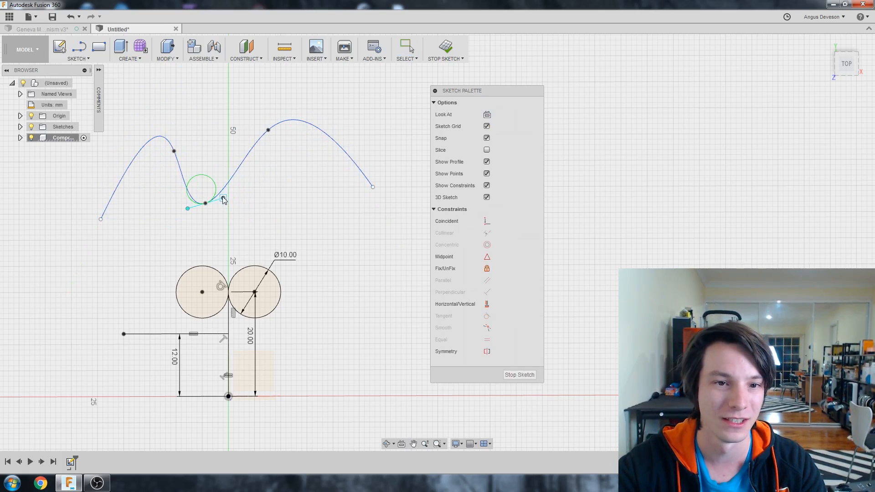
middle_click_drag(191, 166, 209, 142)
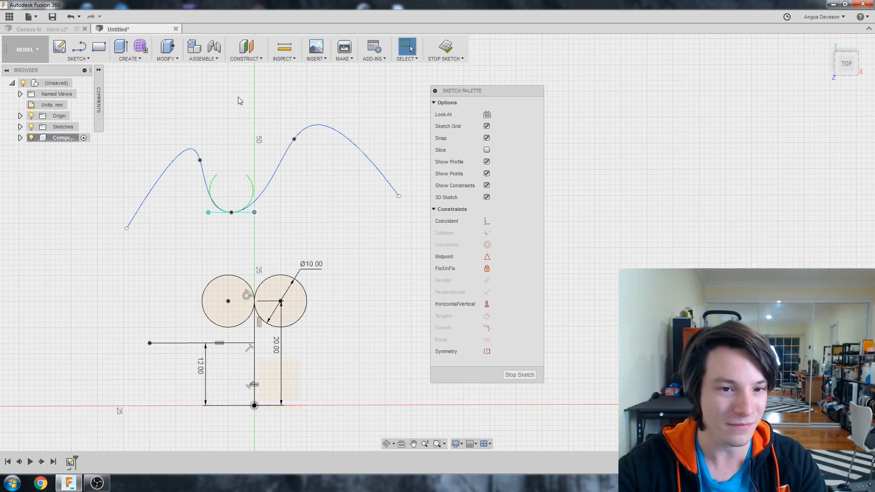
scroll(204, 123, "up", 2)
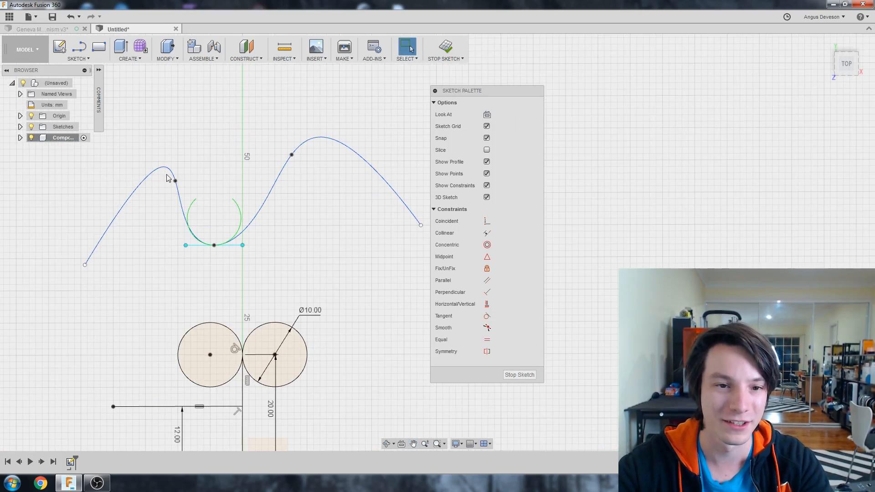
Reshape the left hump again and review the whole curve's selection.
left_click(172, 164)
left_click_drag(172, 164, 160, 166)
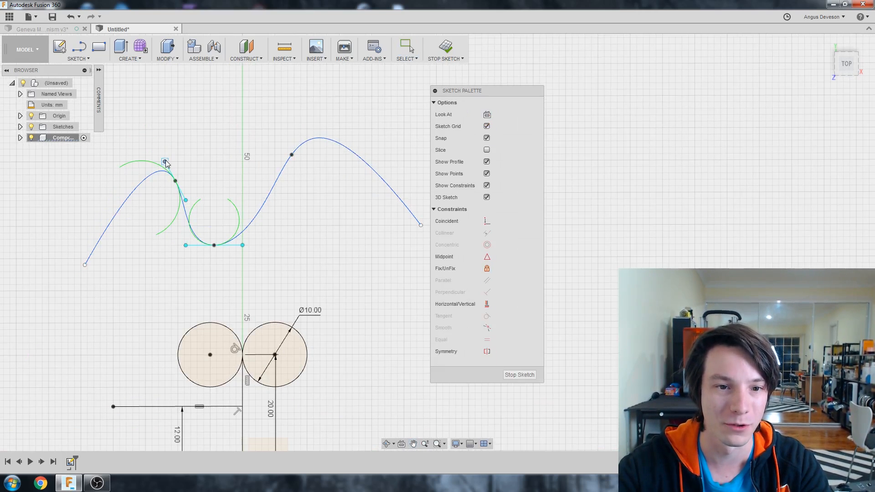
scroll(270, 175, "down", 2)
left_click(270, 185)
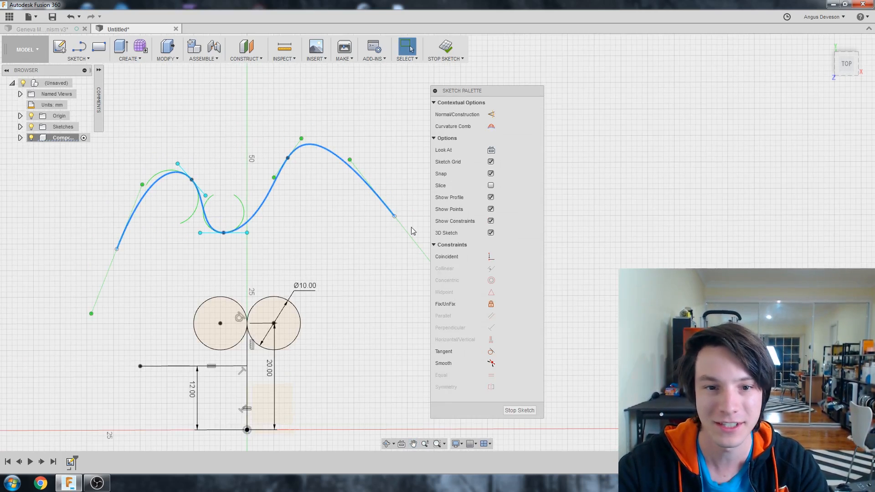
left_click(328, 240)
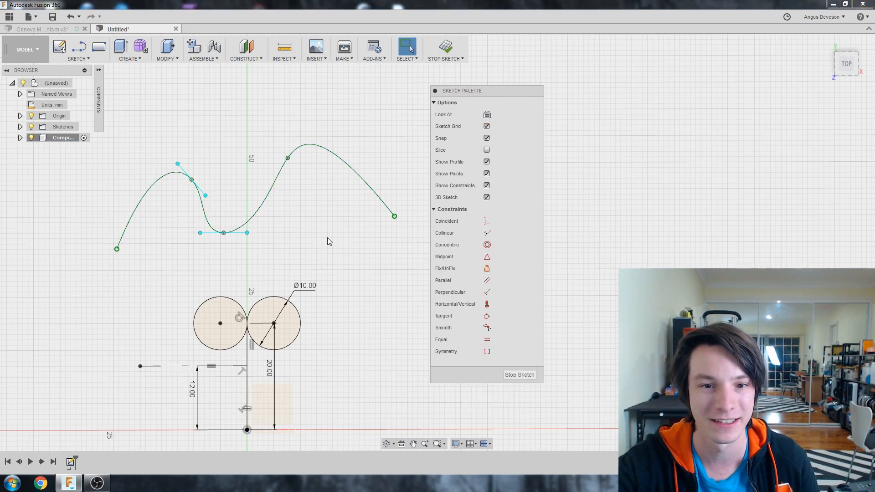
left_click(282, 162)
left_click(294, 198)
scroll(296, 207, "up", 1)
scroll(296, 206, "down", 1)
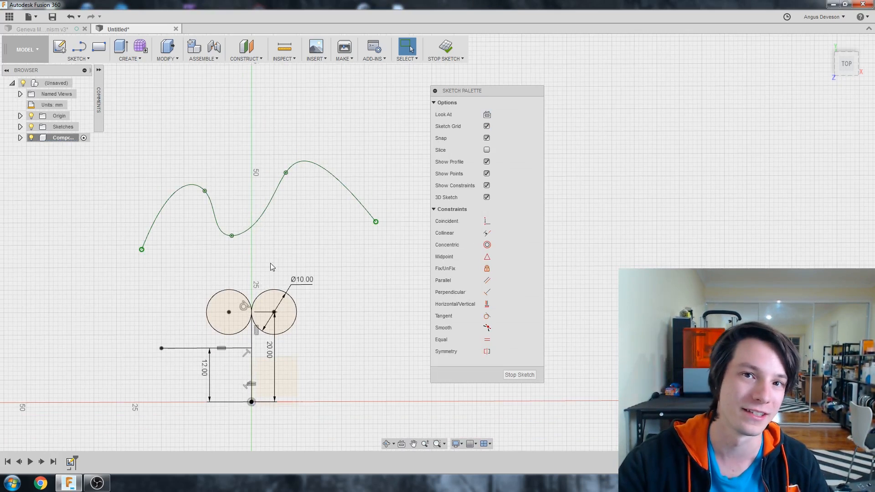
scroll(270, 266, "up", 3)
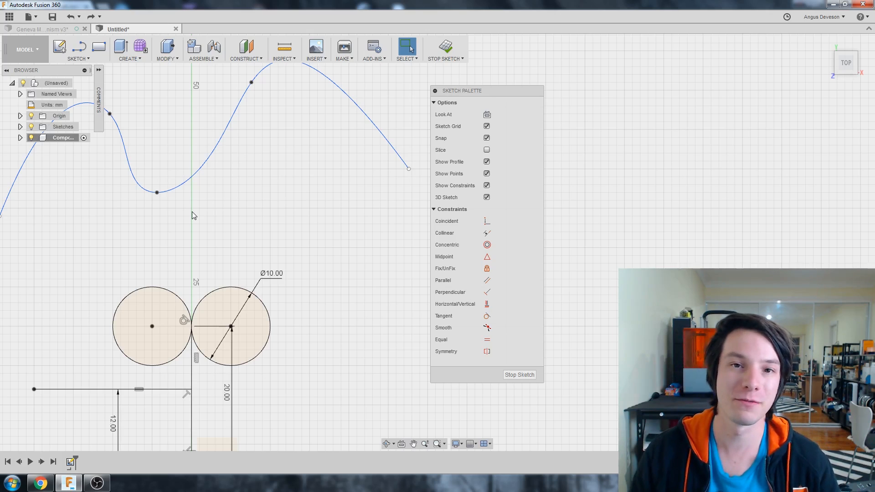
scroll(254, 119, "down", 2)
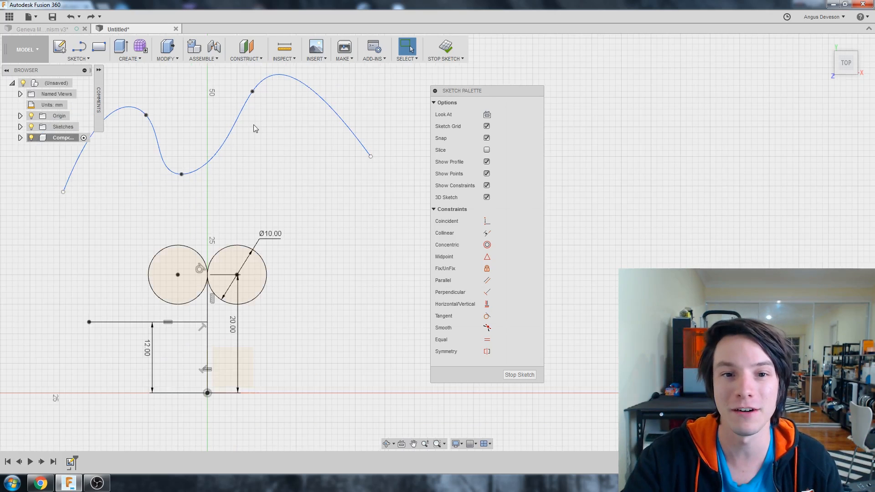
Drag the spline's right end onto the right Ø10 circle's edge and slide it into place.
mouse_move(370, 156)
left_mouse_down()
mouse_move(268, 260)
mouse_move(267, 274)
left_mouse_up()
scroll(219, 222, "up", 3)
mouse_move(312, 321)
left_mouse_down()
mouse_move(299, 284)
mouse_move(306, 299)
left_mouse_up()
scroll(311, 287, "up", 2)
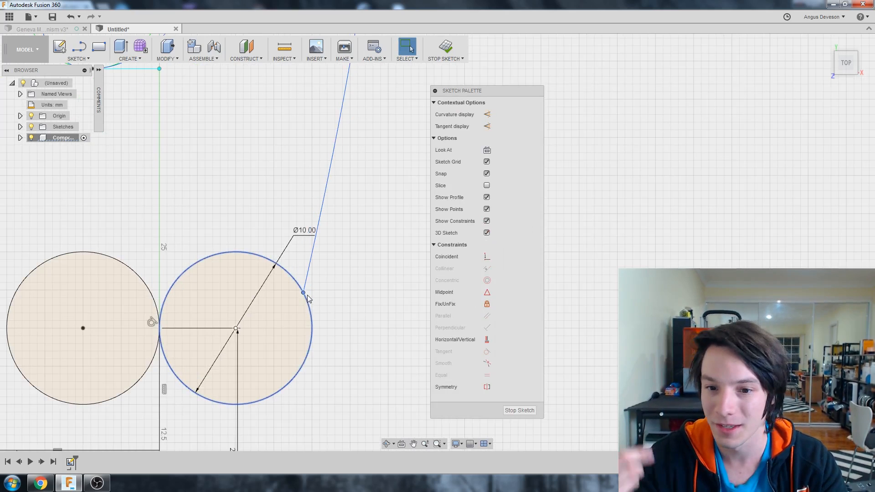
scroll(315, 287, "up", 1)
scroll(325, 259, "up", 1)
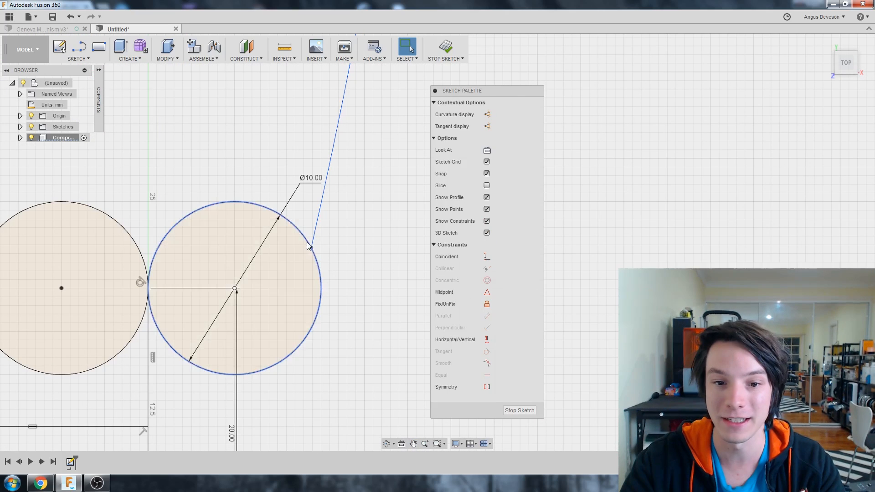
left_click(320, 250)
left_click(327, 253)
scroll(332, 245, "up", 1)
scroll(324, 232, "down", 2)
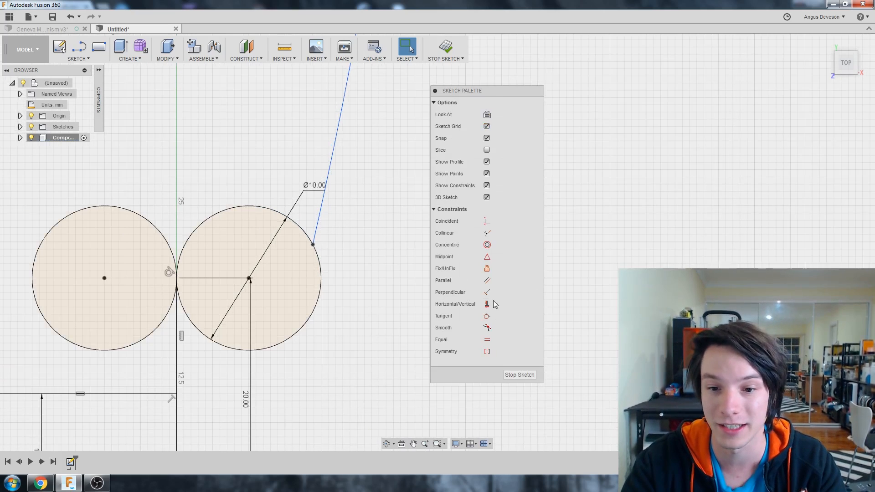
left_click(485, 315)
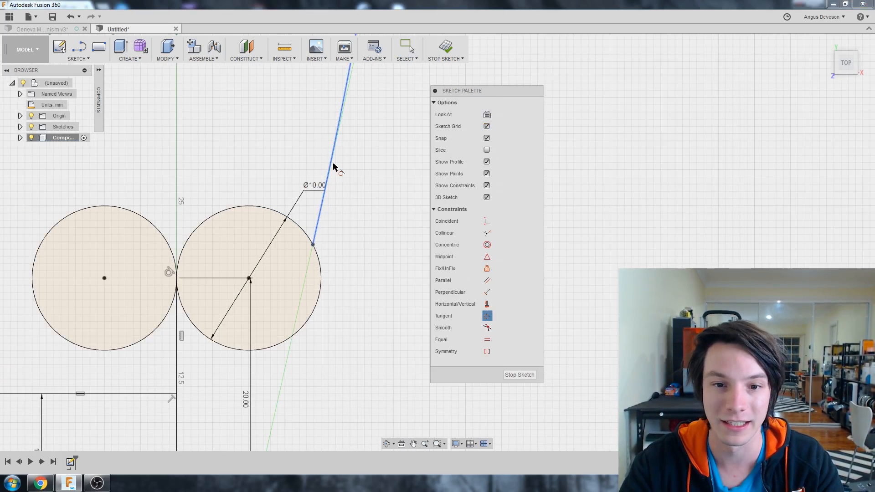
left_click(321, 273)
scroll(240, 216, "down", 2)
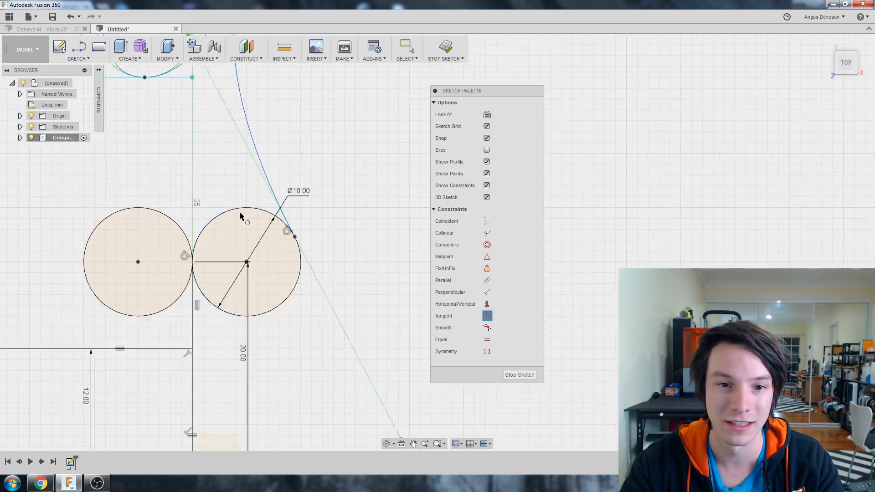
middle_click_drag(240, 217, 329, 294)
scroll(348, 243, "down", 2)
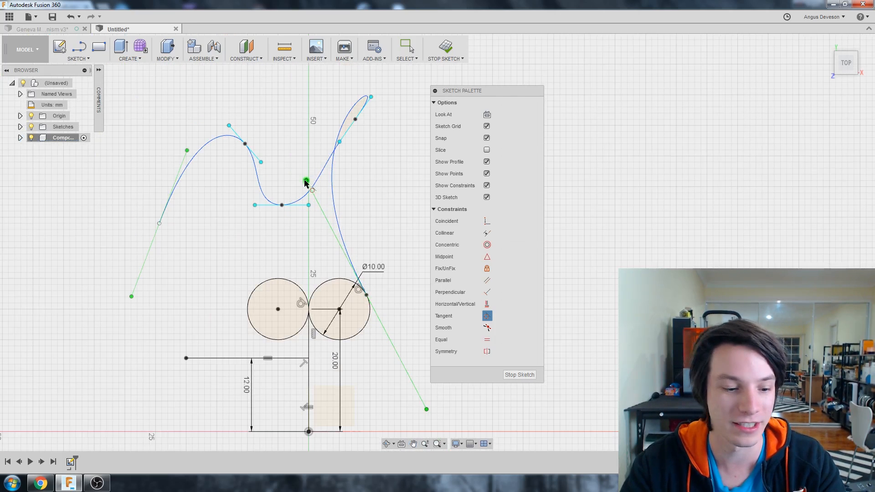
key("Escape")
left_click(368, 296)
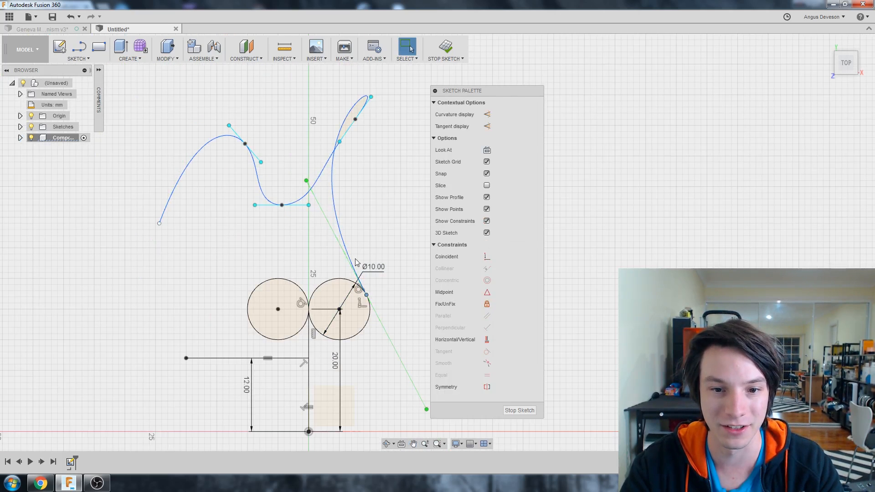
mouse_move(427, 408)
left_mouse_down()
mouse_move(403, 234)
mouse_move(318, 263)
left_mouse_up()
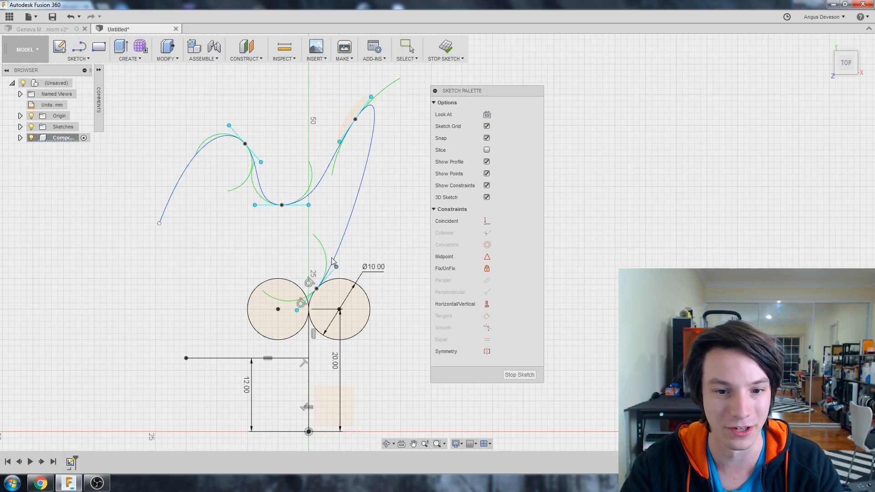
left_click_drag(314, 285, 365, 290)
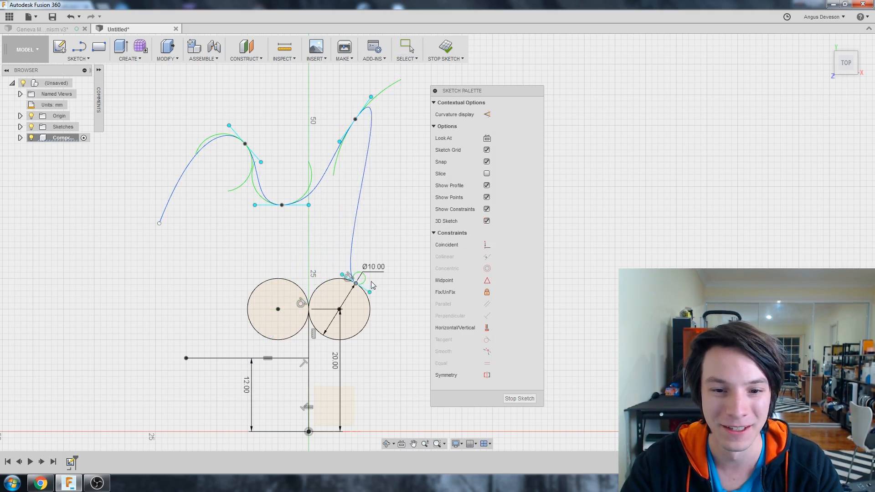
scroll(385, 321, "up", 2)
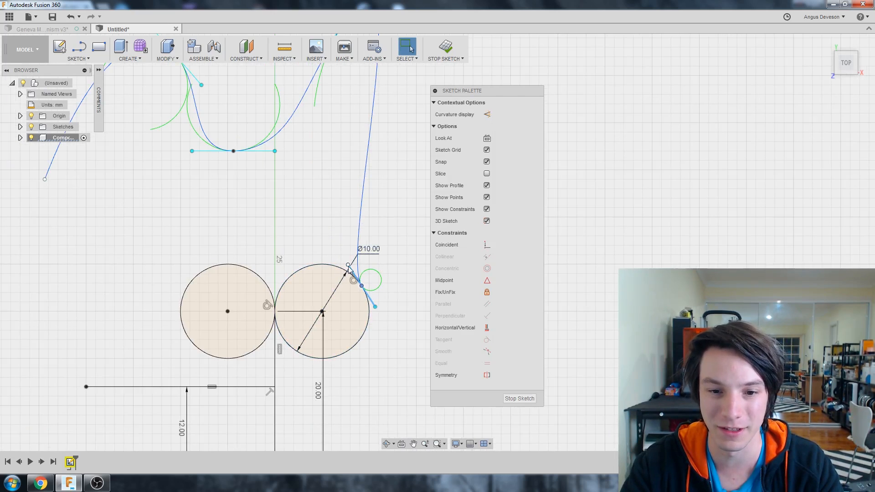
left_click(366, 260)
key("Escape")
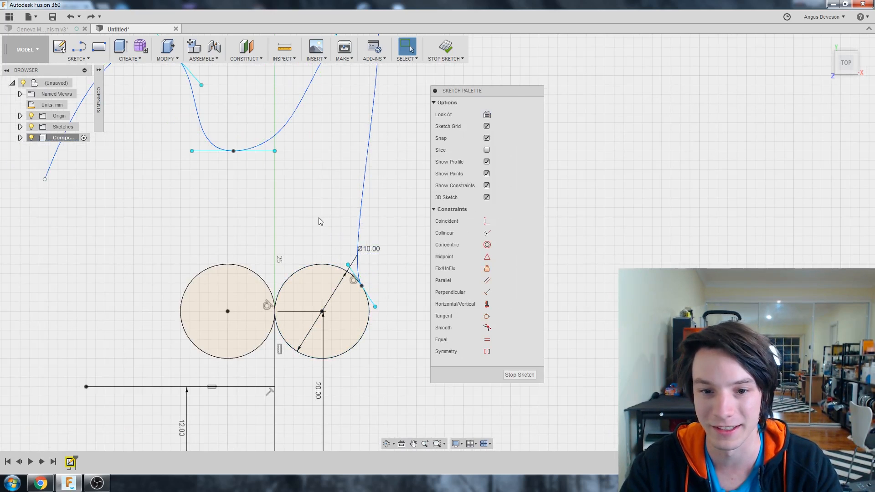
key("ctrl+z")
scroll(359, 219, "down", 1)
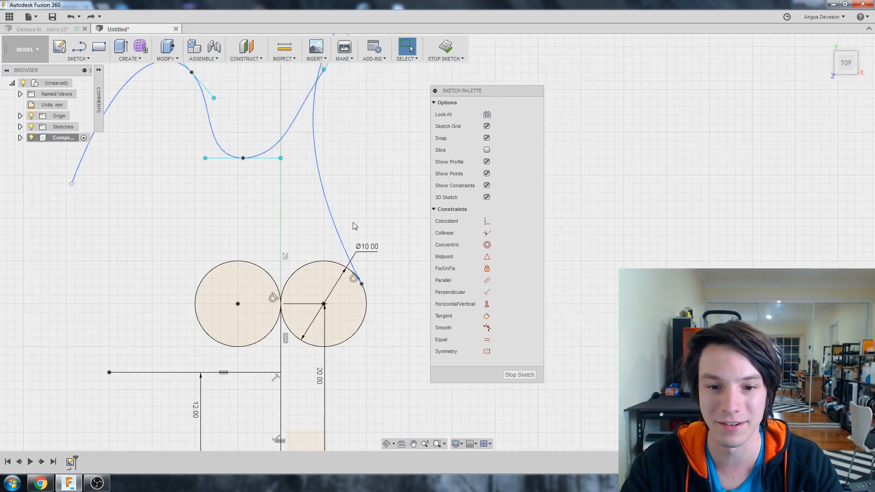
key("ctrl+z")
scroll(405, 268, "up", 2)
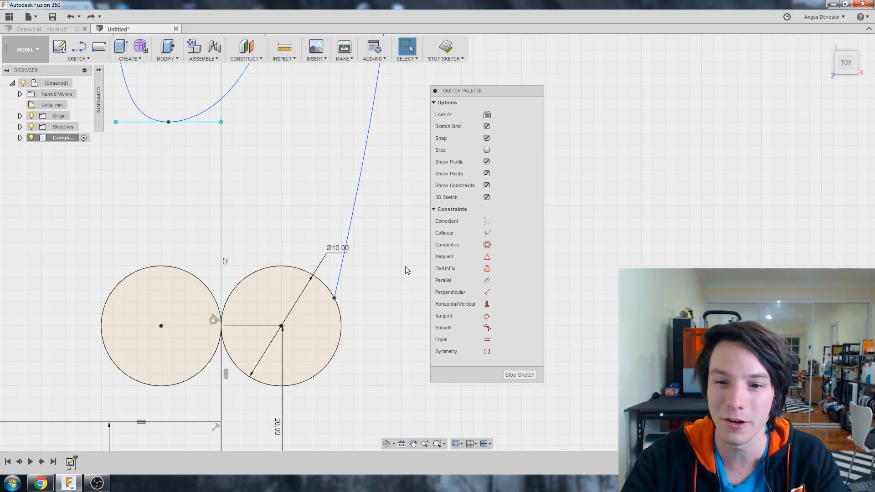
scroll(417, 287, "up", 2)
Try a Smooth constraint between the spline end and the circle, dragging and undoing.
left_click(487, 327)
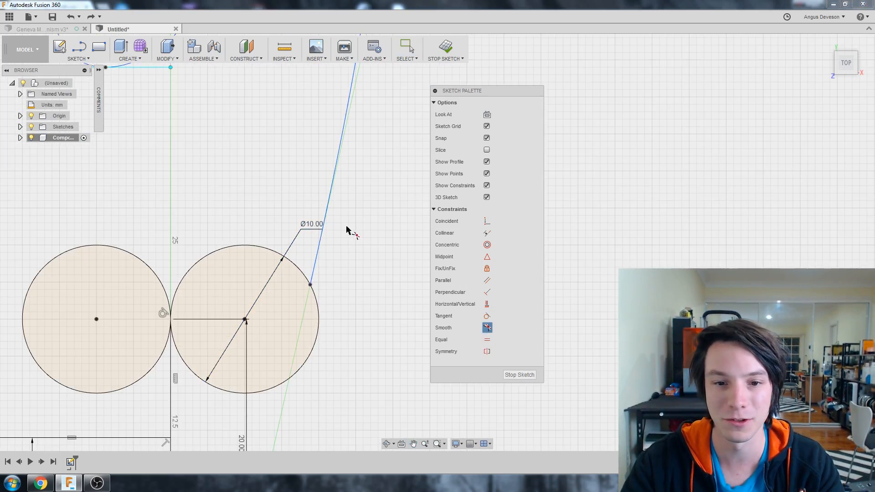
left_click(331, 199)
left_click(273, 250)
scroll(321, 286, "up", 2)
left_click(305, 283)
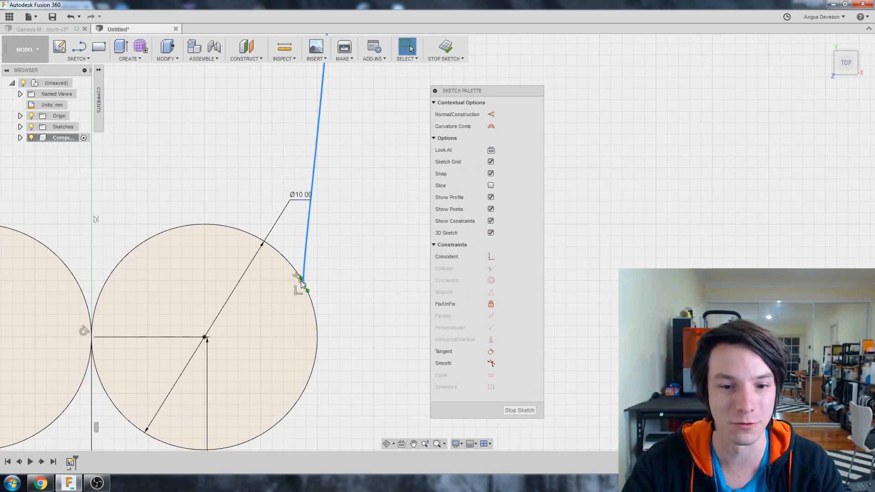
left_click_drag(301, 282, 296, 274)
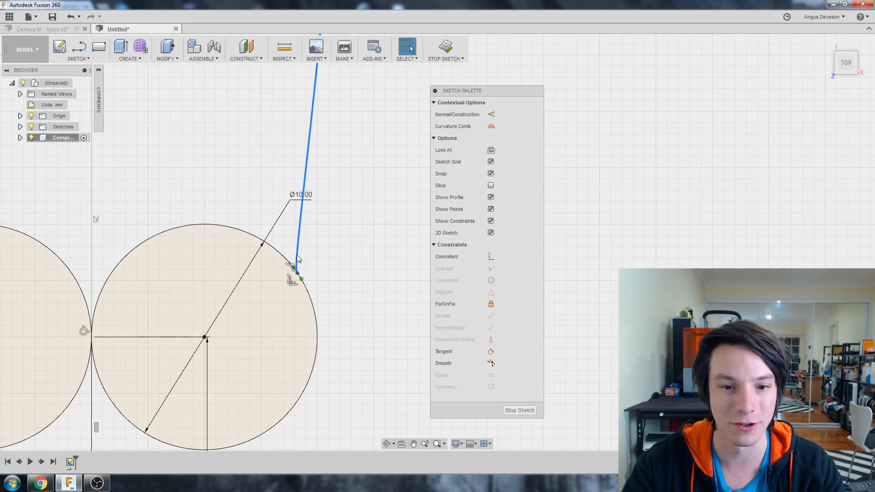
key("ctrl+z")
key("ctrl+z")
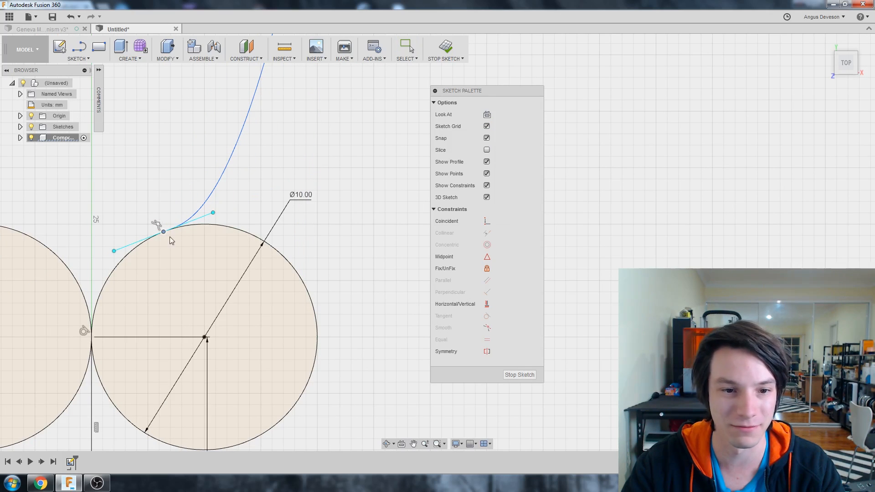
key("Escape")
key("ctrl+y")
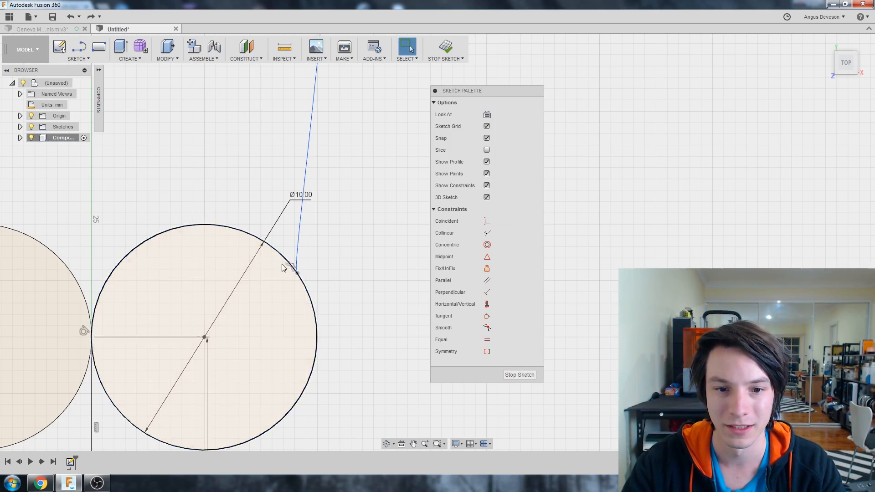
Step back and forth through the spline edits and retry smoothing against the right circle.
left_click(295, 268)
key("ctrl+z")
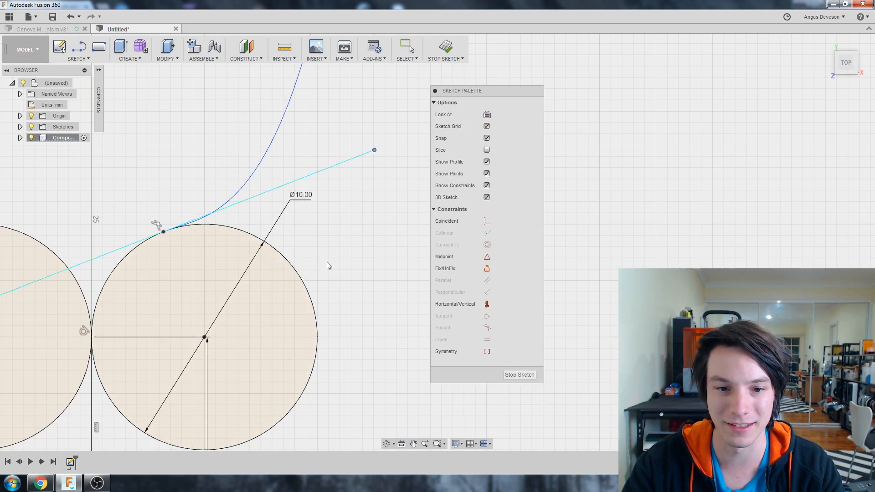
key("Escape")
key("ctrl+y")
scroll(163, 195, "down", 3)
mouse_move(163, 194)
middle_mouse_down()
mouse_move(203, 259)
mouse_move(249, 189)
middle_mouse_up()
scroll(203, 256, "down", 2)
scroll(218, 263, "up", 2)
left_click(299, 240)
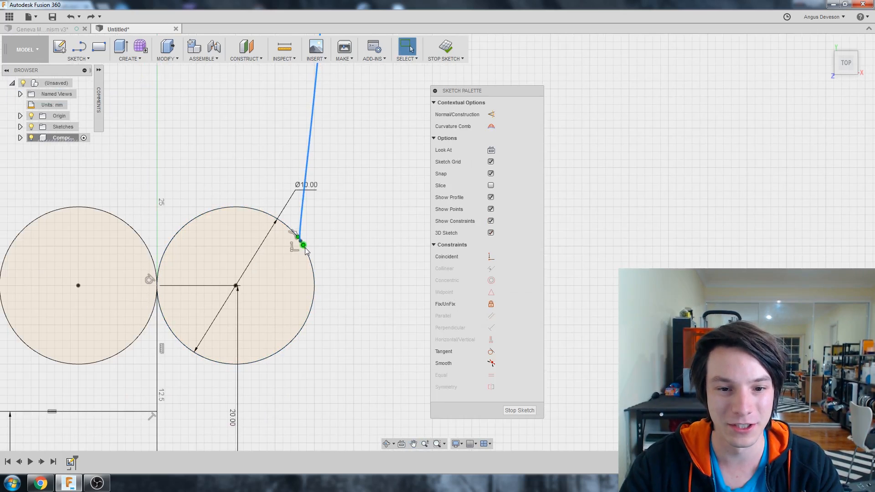
left_click(305, 250)
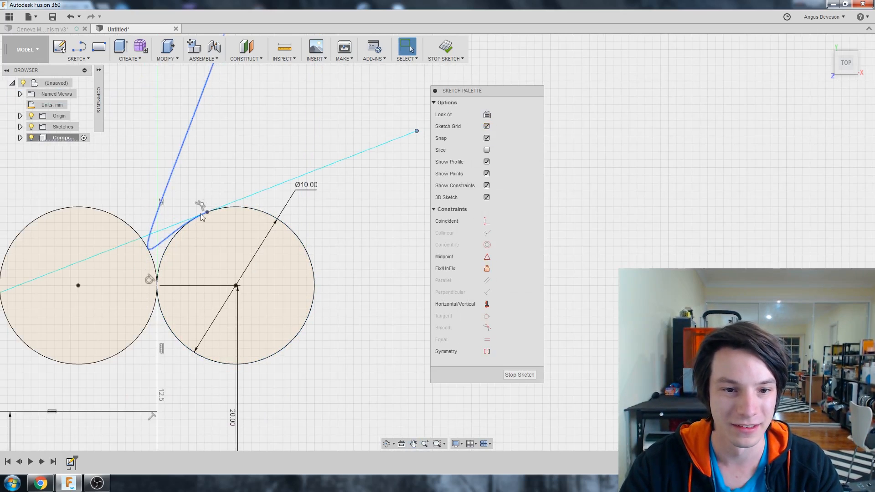
left_click(352, 255)
scroll(345, 236, "down", 3)
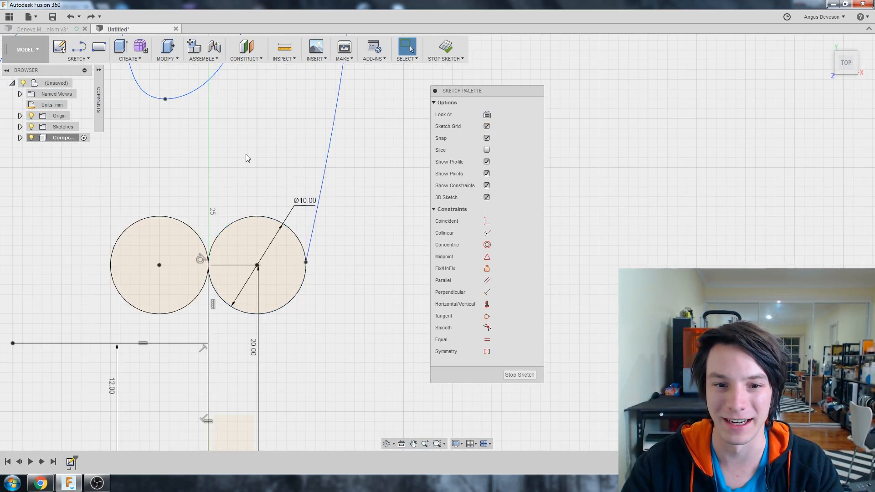
scroll(246, 154, "down", 1)
Delete the spline, leaving only the two circles and their dimensions.
middle_click_drag(246, 154, 264, 250)
left_click(307, 225)
key("Delete")
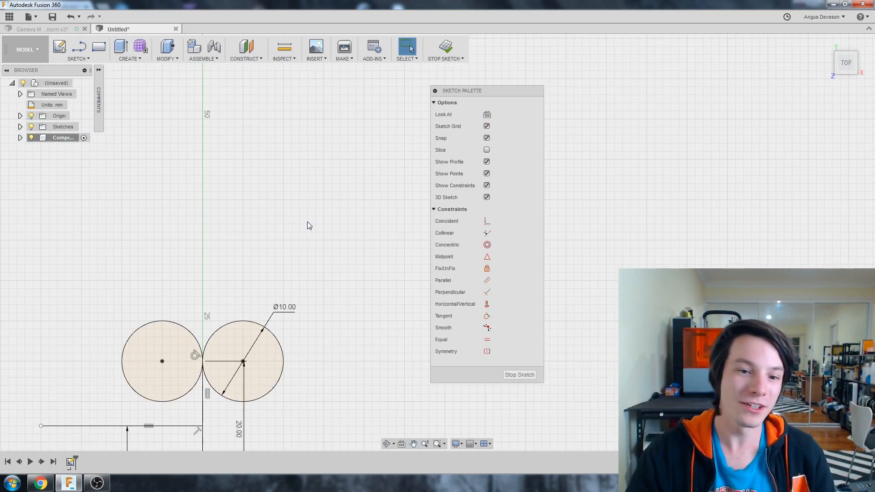
Switch to the Geneva Mechanism design and bring up the context menu for its first timeline sketch.
middle_click_drag(307, 226, 210, 118)
scroll(209, 117, "up", 2)
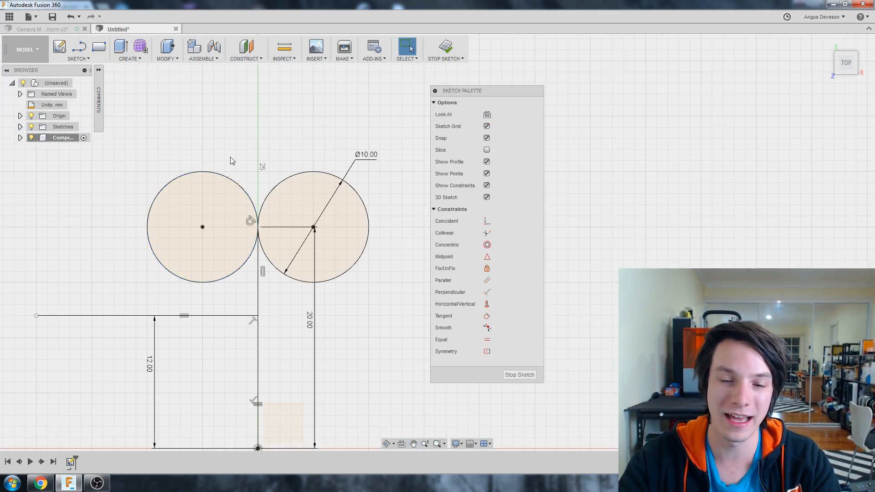
middle_click_drag(225, 175, 223, 156)
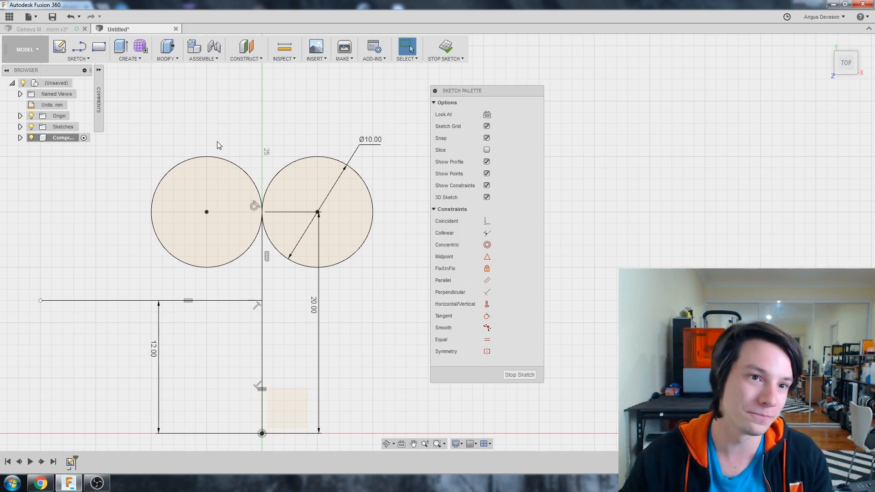
left_click(69, 31)
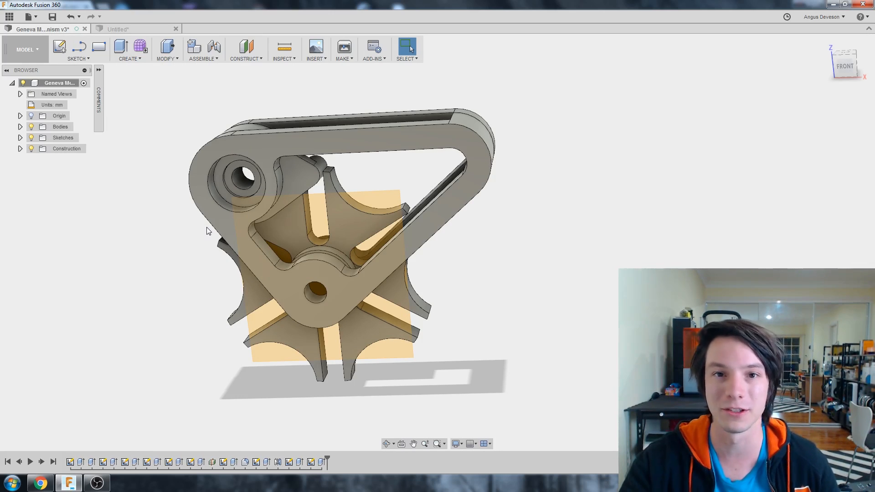
right_click(69, 463)
left_click(89, 401)
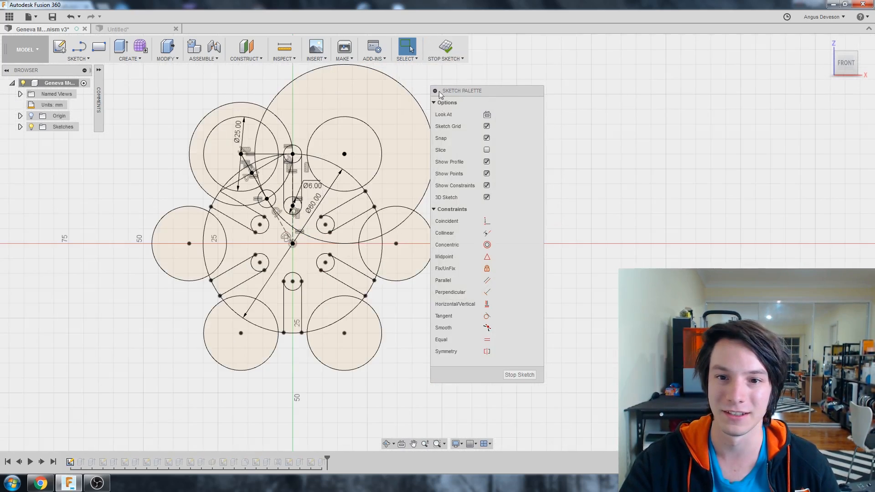
left_click_drag(457, 89, 477, 110)
scroll(207, 135, "up", 2)
scroll(121, 207, "down", 1)
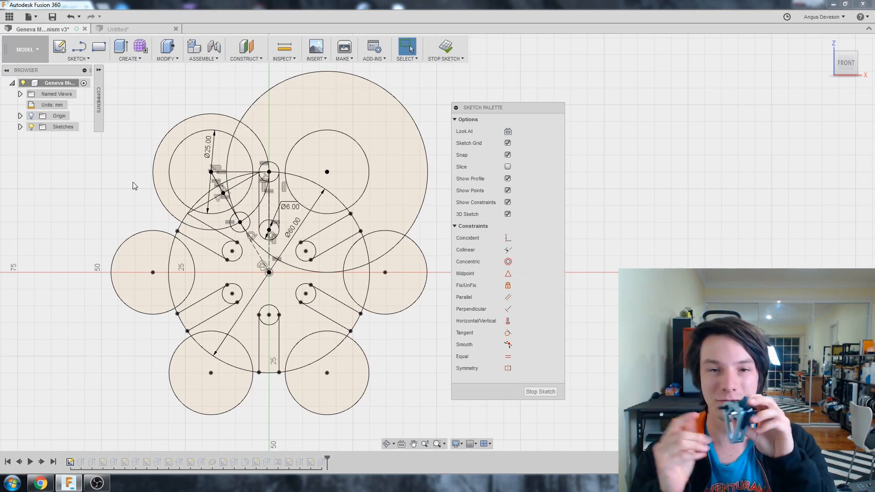
scroll(301, 164, "up", 2)
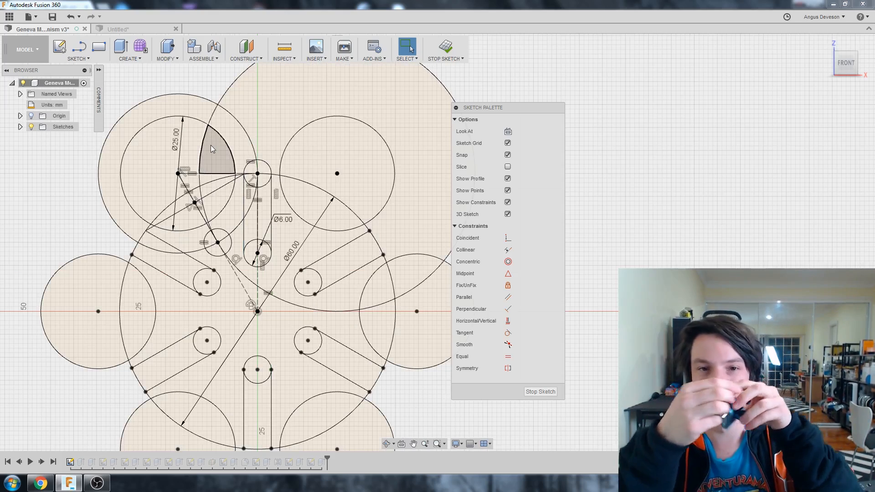
scroll(211, 145, "down", 3)
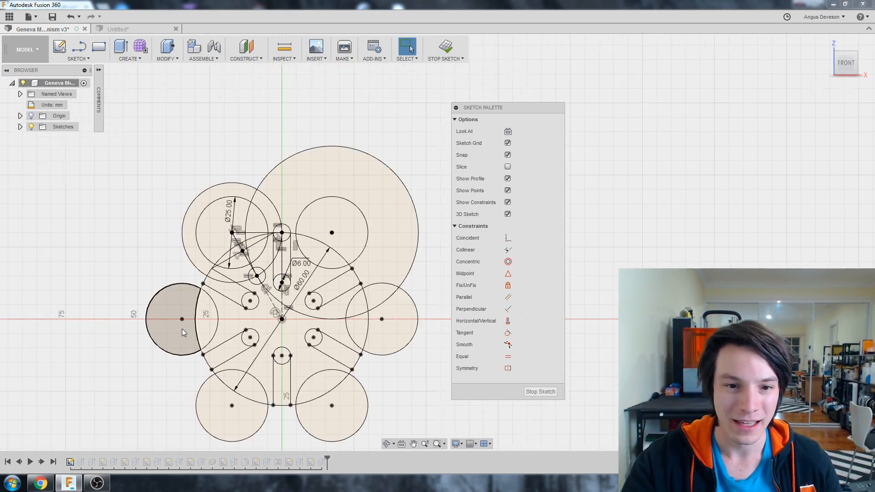
scroll(182, 329, "up", 1)
scroll(136, 315, "up", 1)
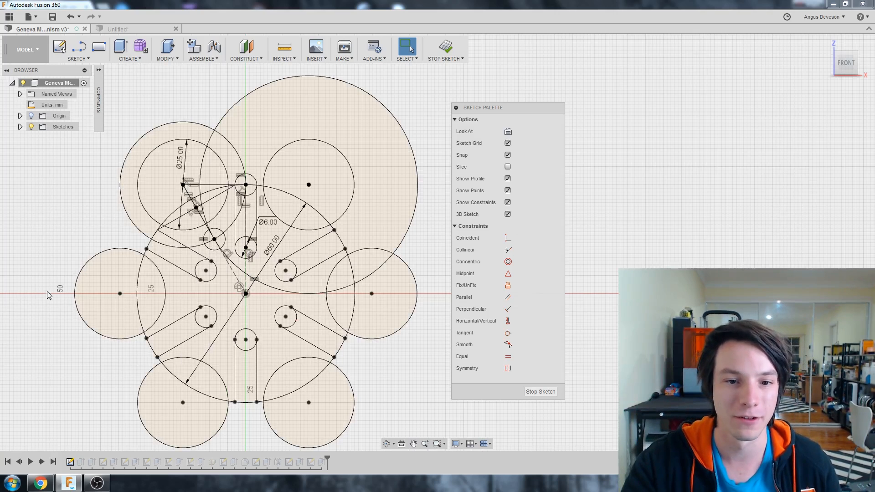
scroll(99, 255, "down", 2)
scroll(128, 265, "up", 1)
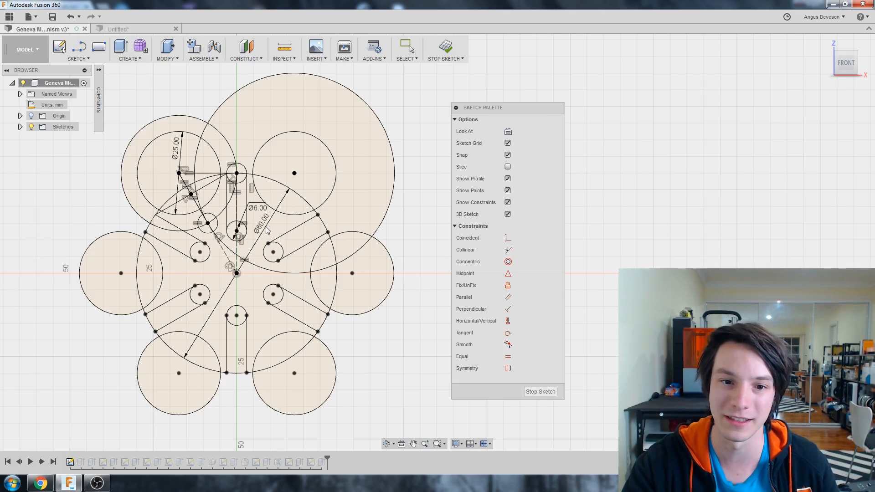
scroll(223, 173, "up", 1)
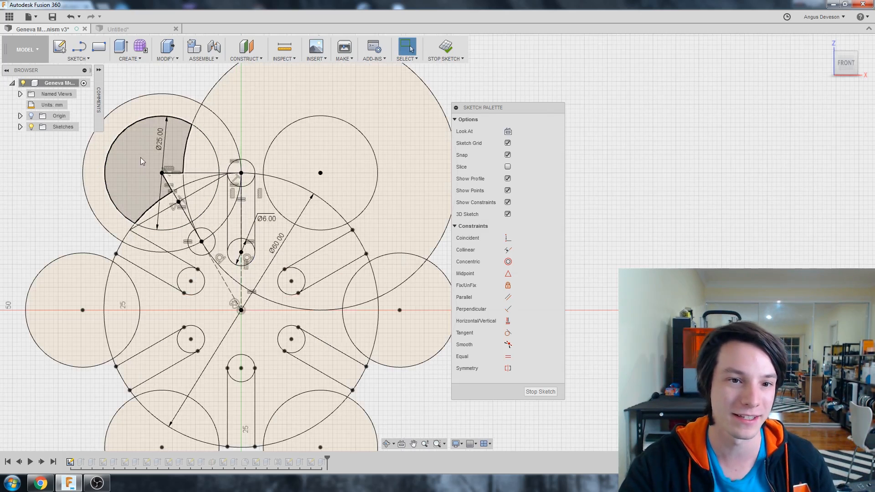
scroll(163, 137, "down", 1)
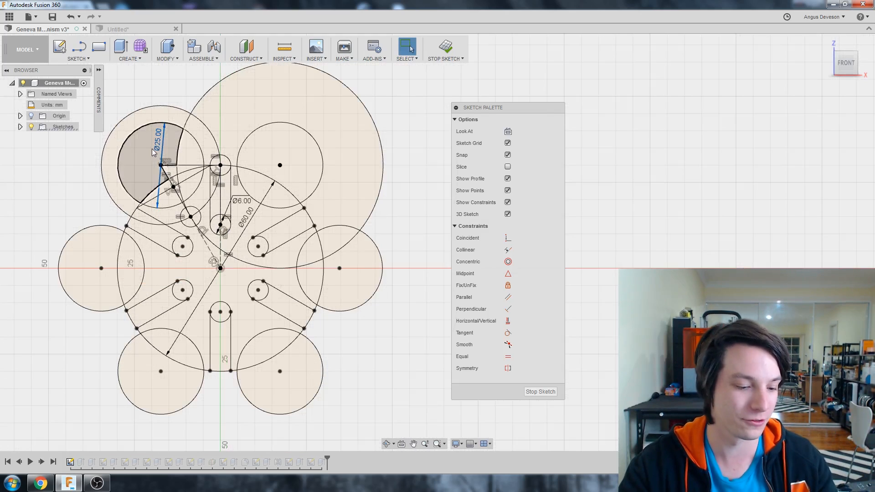
scroll(153, 151, "down", 1)
scroll(263, 162, "down", 1)
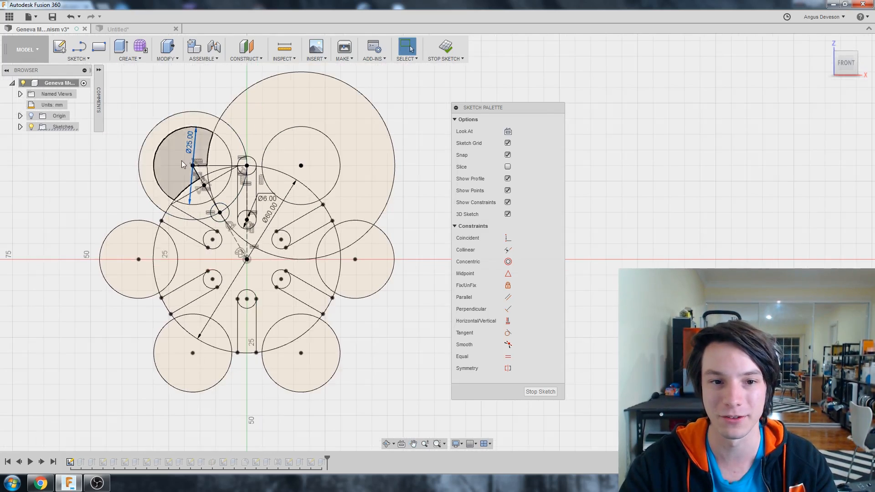
middle_click_drag(188, 142, 199, 145)
scroll(199, 158, "up", 2)
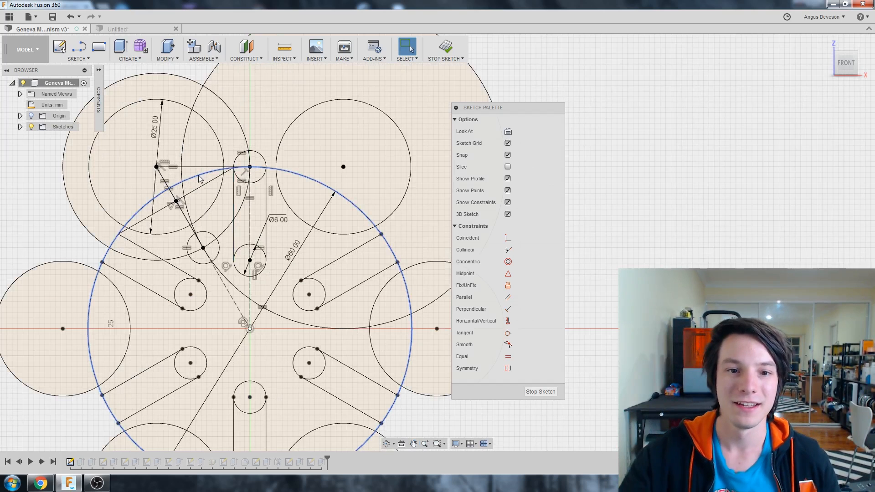
scroll(199, 178, "down", 1)
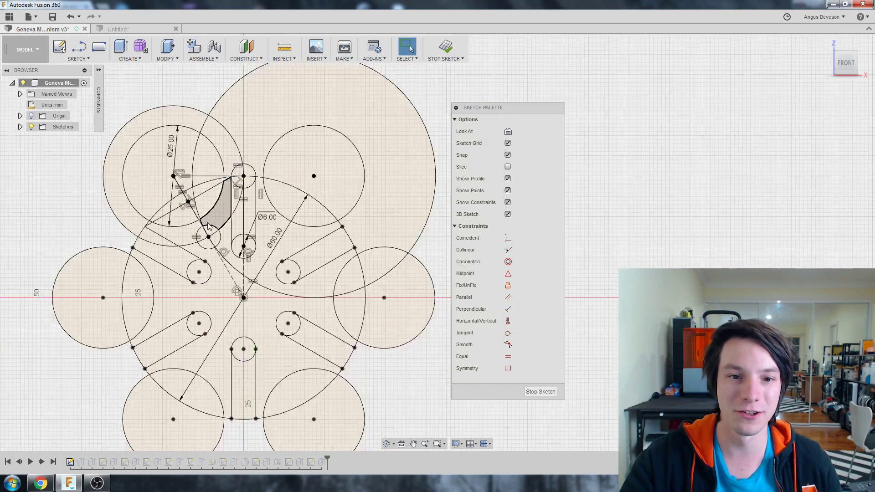
left_click(253, 173)
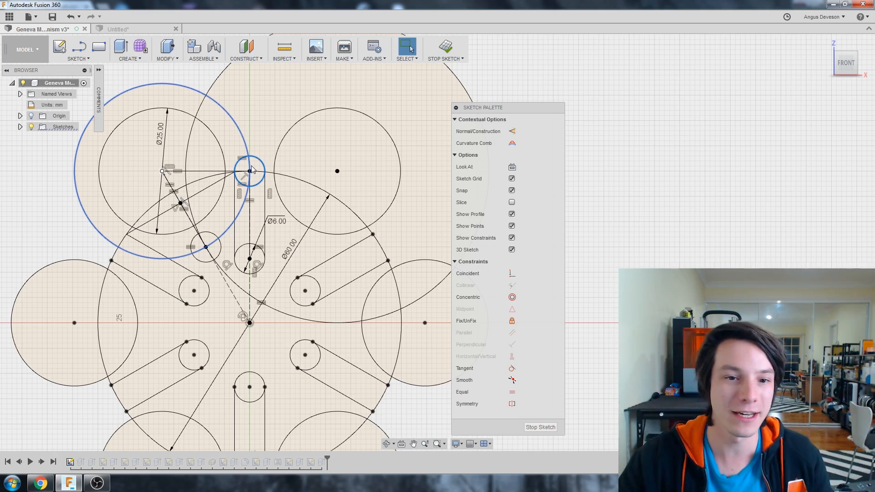
scroll(123, 235, "up", 2)
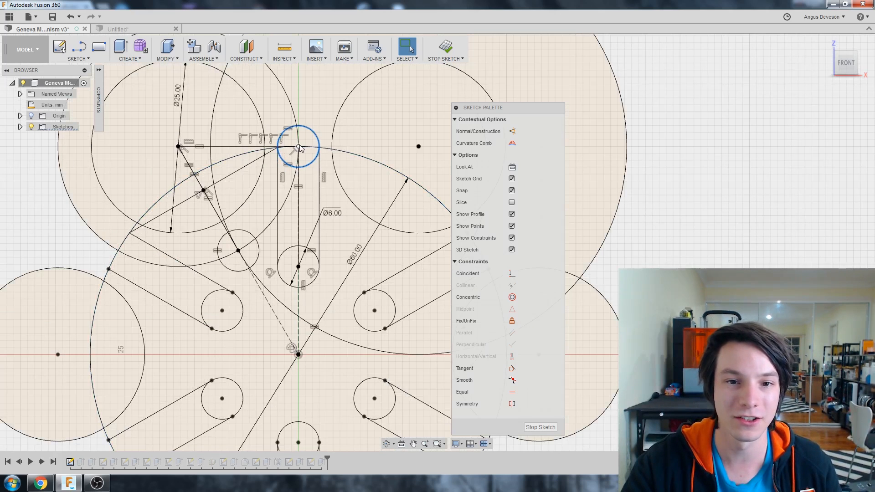
key("Escape")
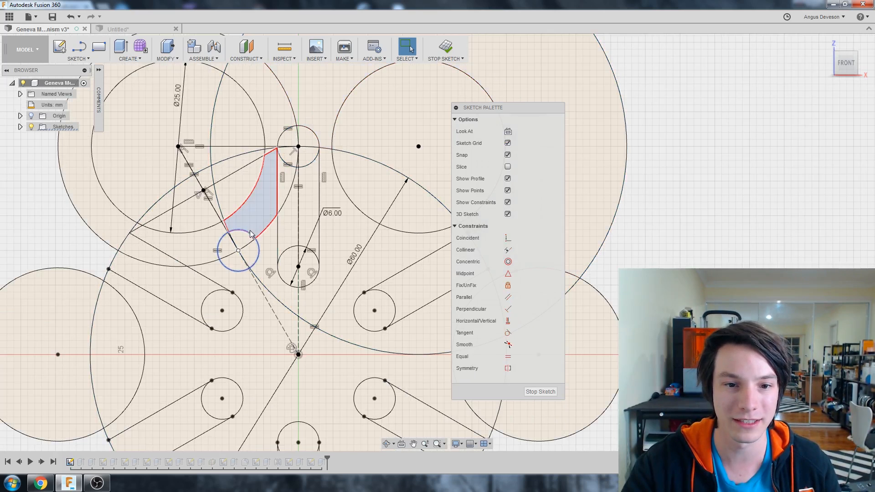
left_click(251, 235)
scroll(247, 235, "down", 2)
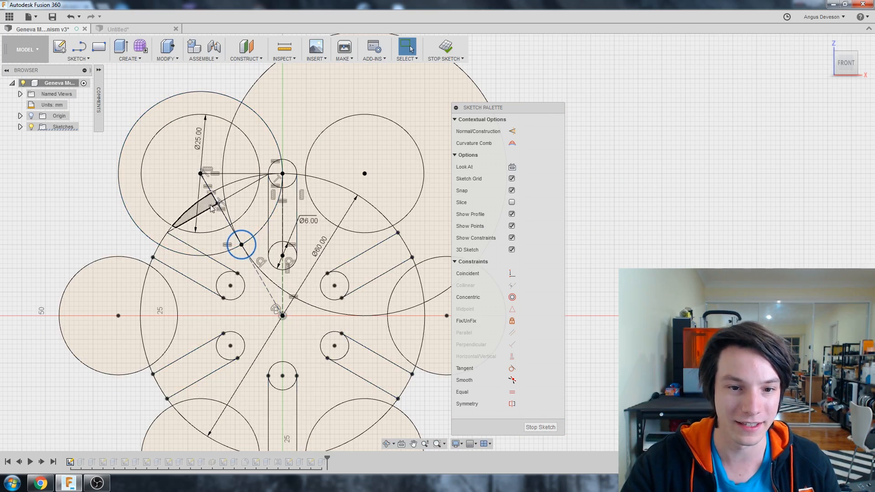
scroll(225, 213, "up", 1)
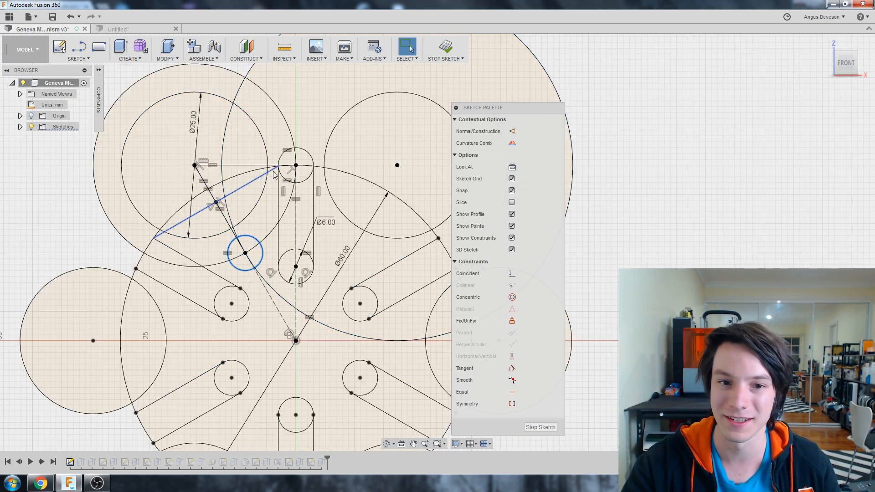
left_click(272, 174)
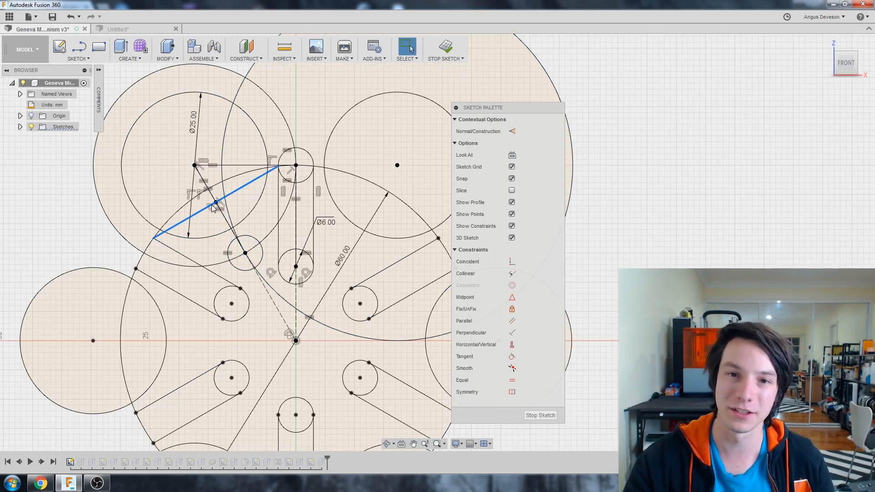
scroll(205, 205, "down", 3)
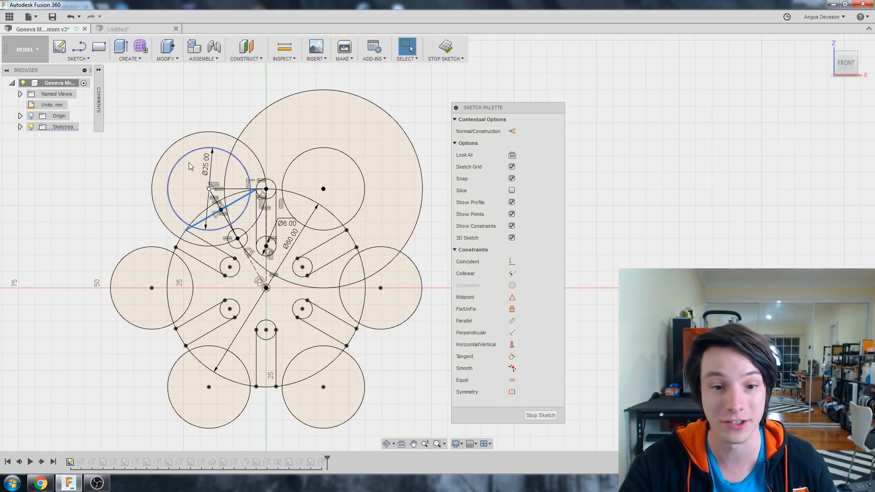
scroll(225, 178, "up", 2)
scroll(232, 172, "up", 1)
scroll(235, 178, "up", 1)
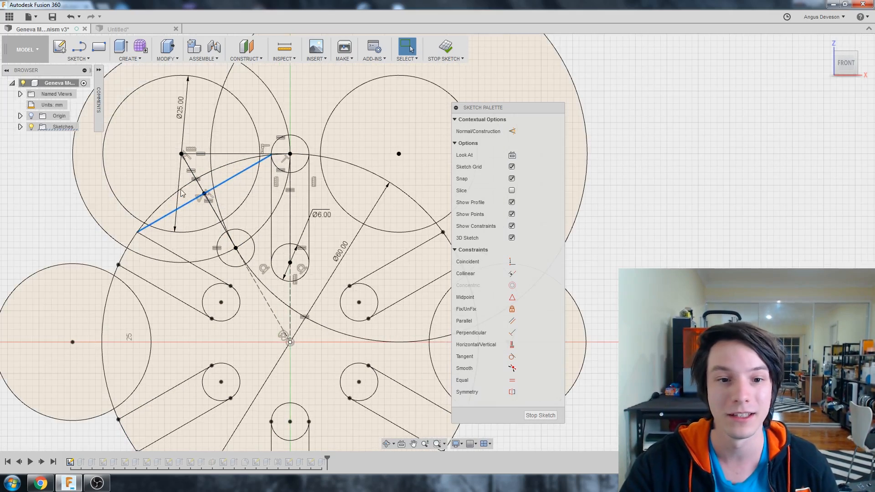
left_click(239, 233)
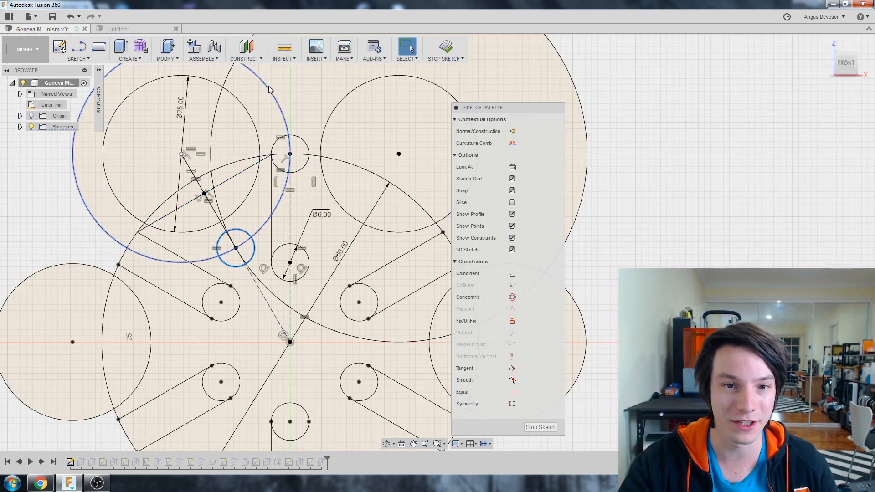
left_click(254, 89)
scroll(247, 133, "down", 1)
scroll(247, 133, "down", 1)
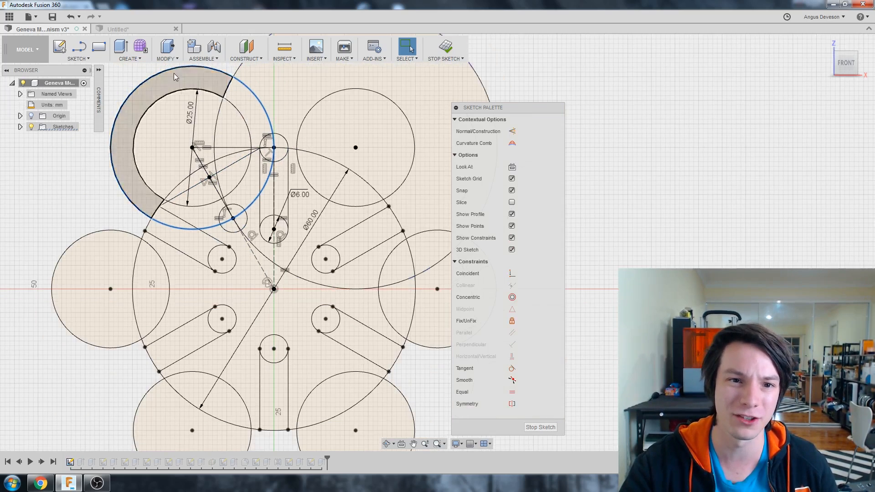
scroll(155, 96, "up", 1)
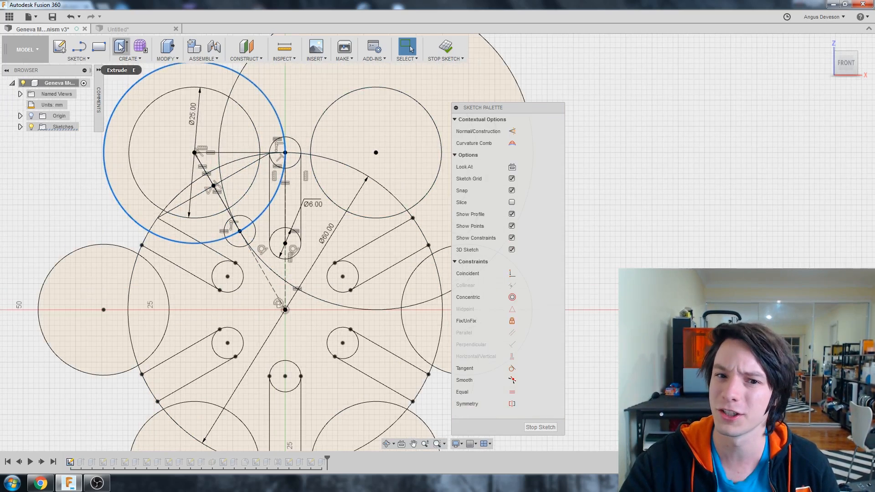
scroll(210, 94, "up", 2)
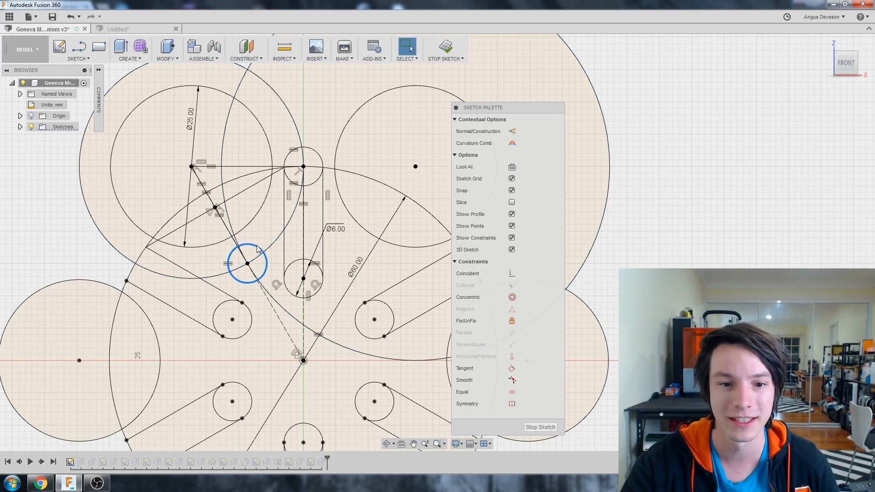
left_click(248, 266)
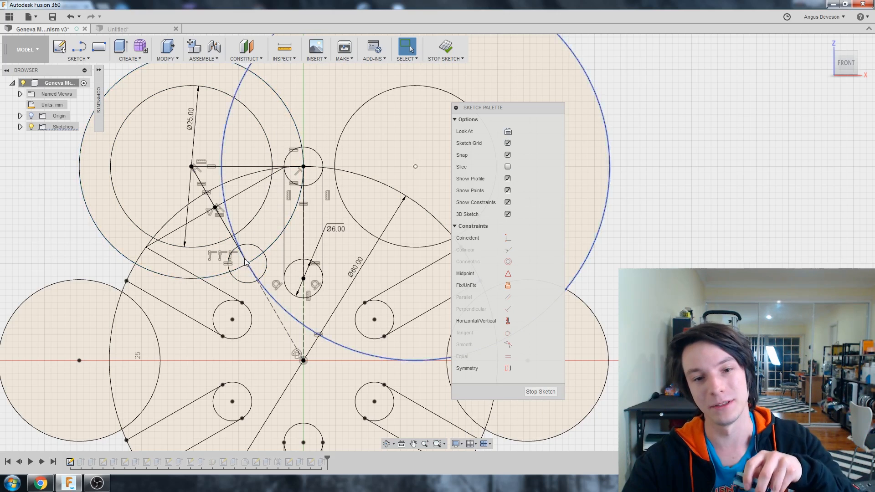
scroll(244, 268, "down", 1)
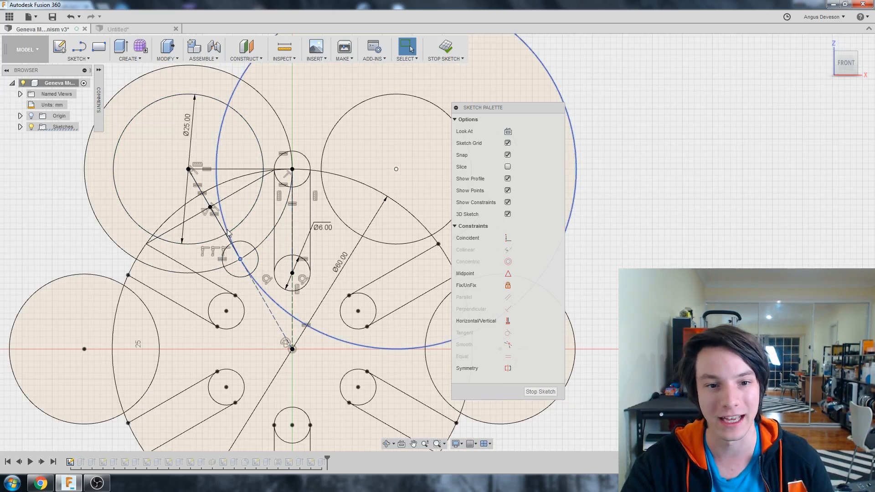
scroll(240, 254, "down", 2)
scroll(261, 222, "up", 1)
scroll(261, 222, "down", 2)
scroll(301, 233, "down", 1)
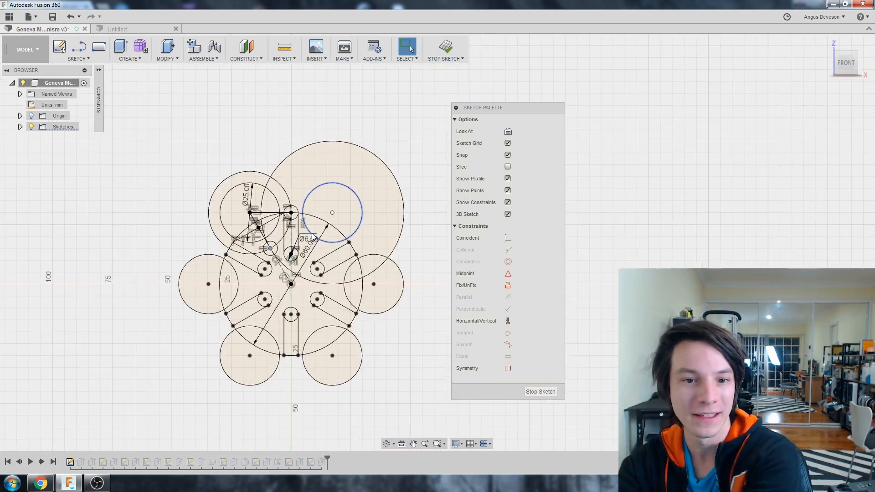
scroll(305, 236, "up", 2)
scroll(294, 227, "up", 1)
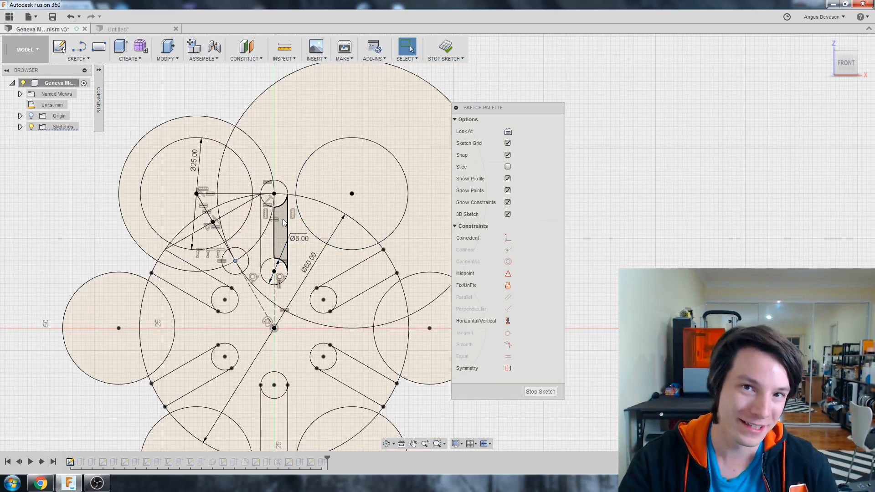
scroll(160, 241, "up", 1)
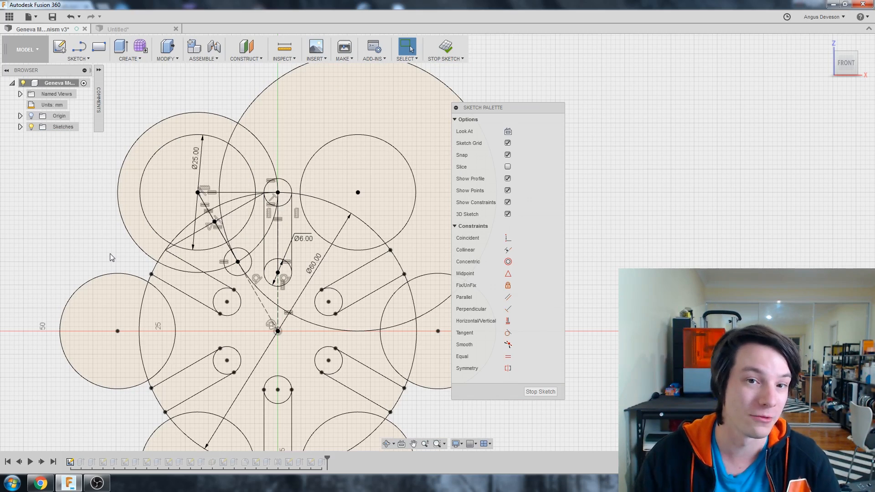
scroll(123, 266, "down", 2)
scroll(175, 308, "up", 2)
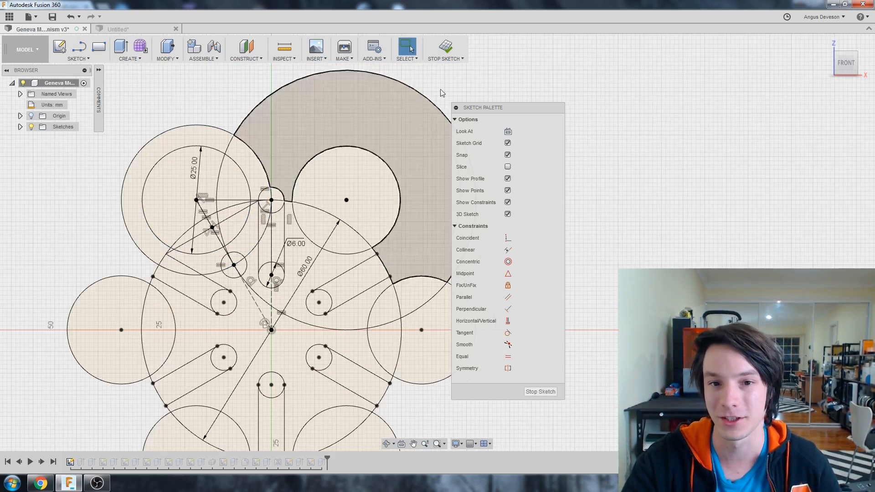
scroll(154, 117, "down", 2)
scroll(124, 189, "up", 2)
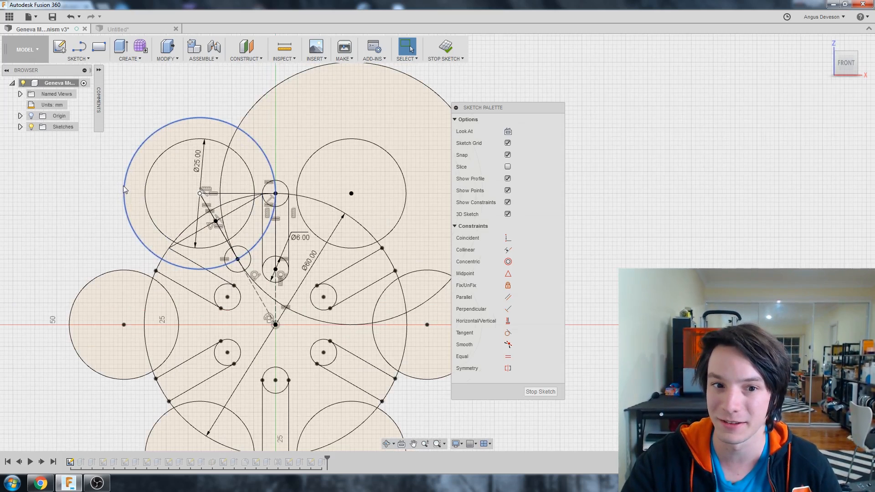
scroll(124, 185, "up", 1)
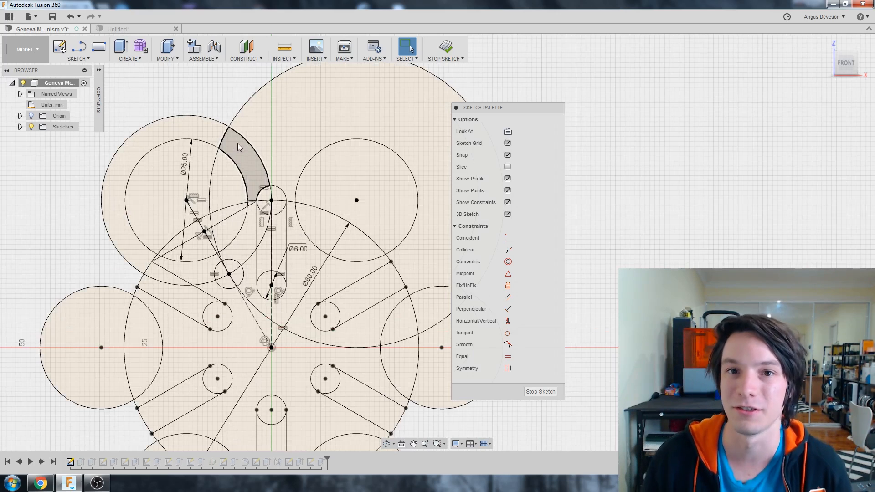
scroll(195, 150, "down", 1)
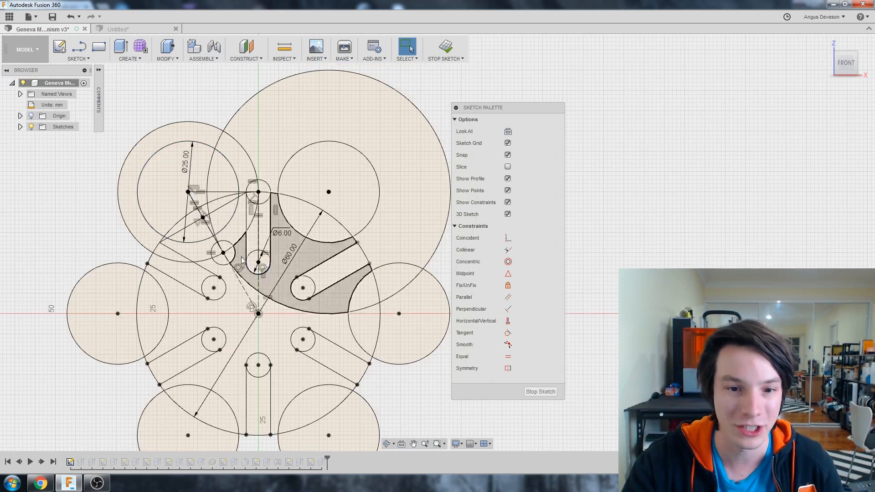
Change the Geneva wheel's large circle diameter from Ø60.00 to 70 mm.
double_click(288, 266)
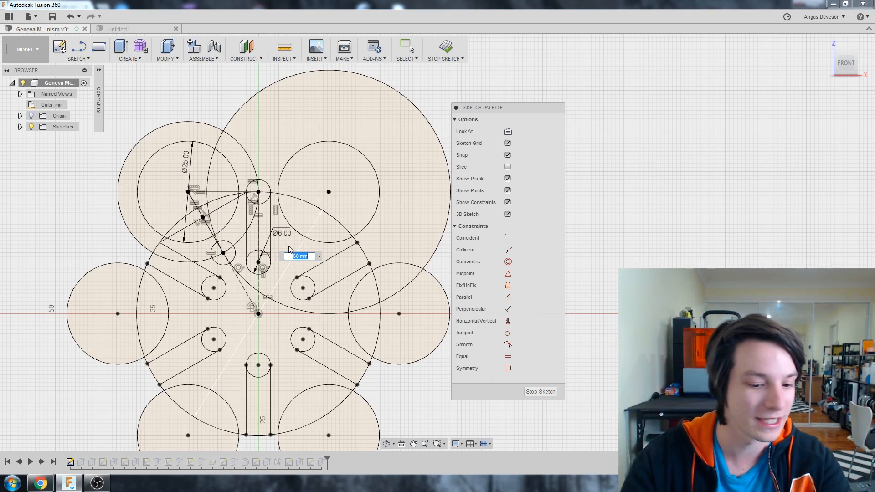
type("70")
key("Return")
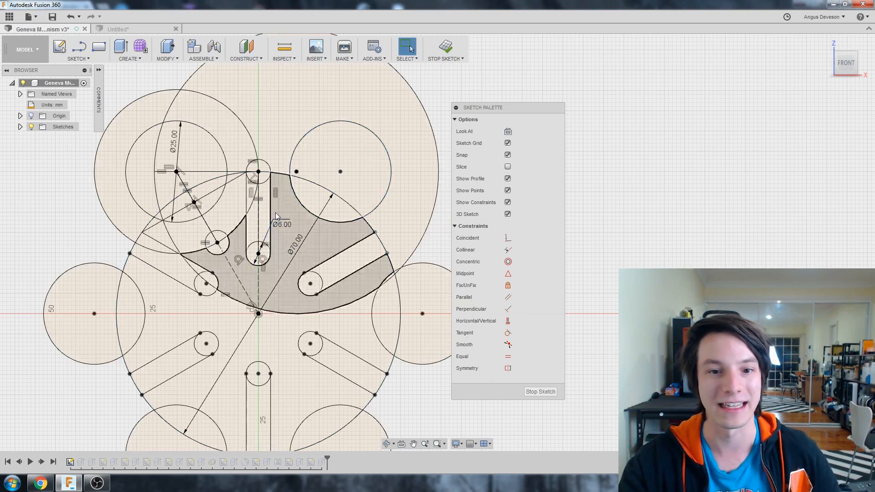